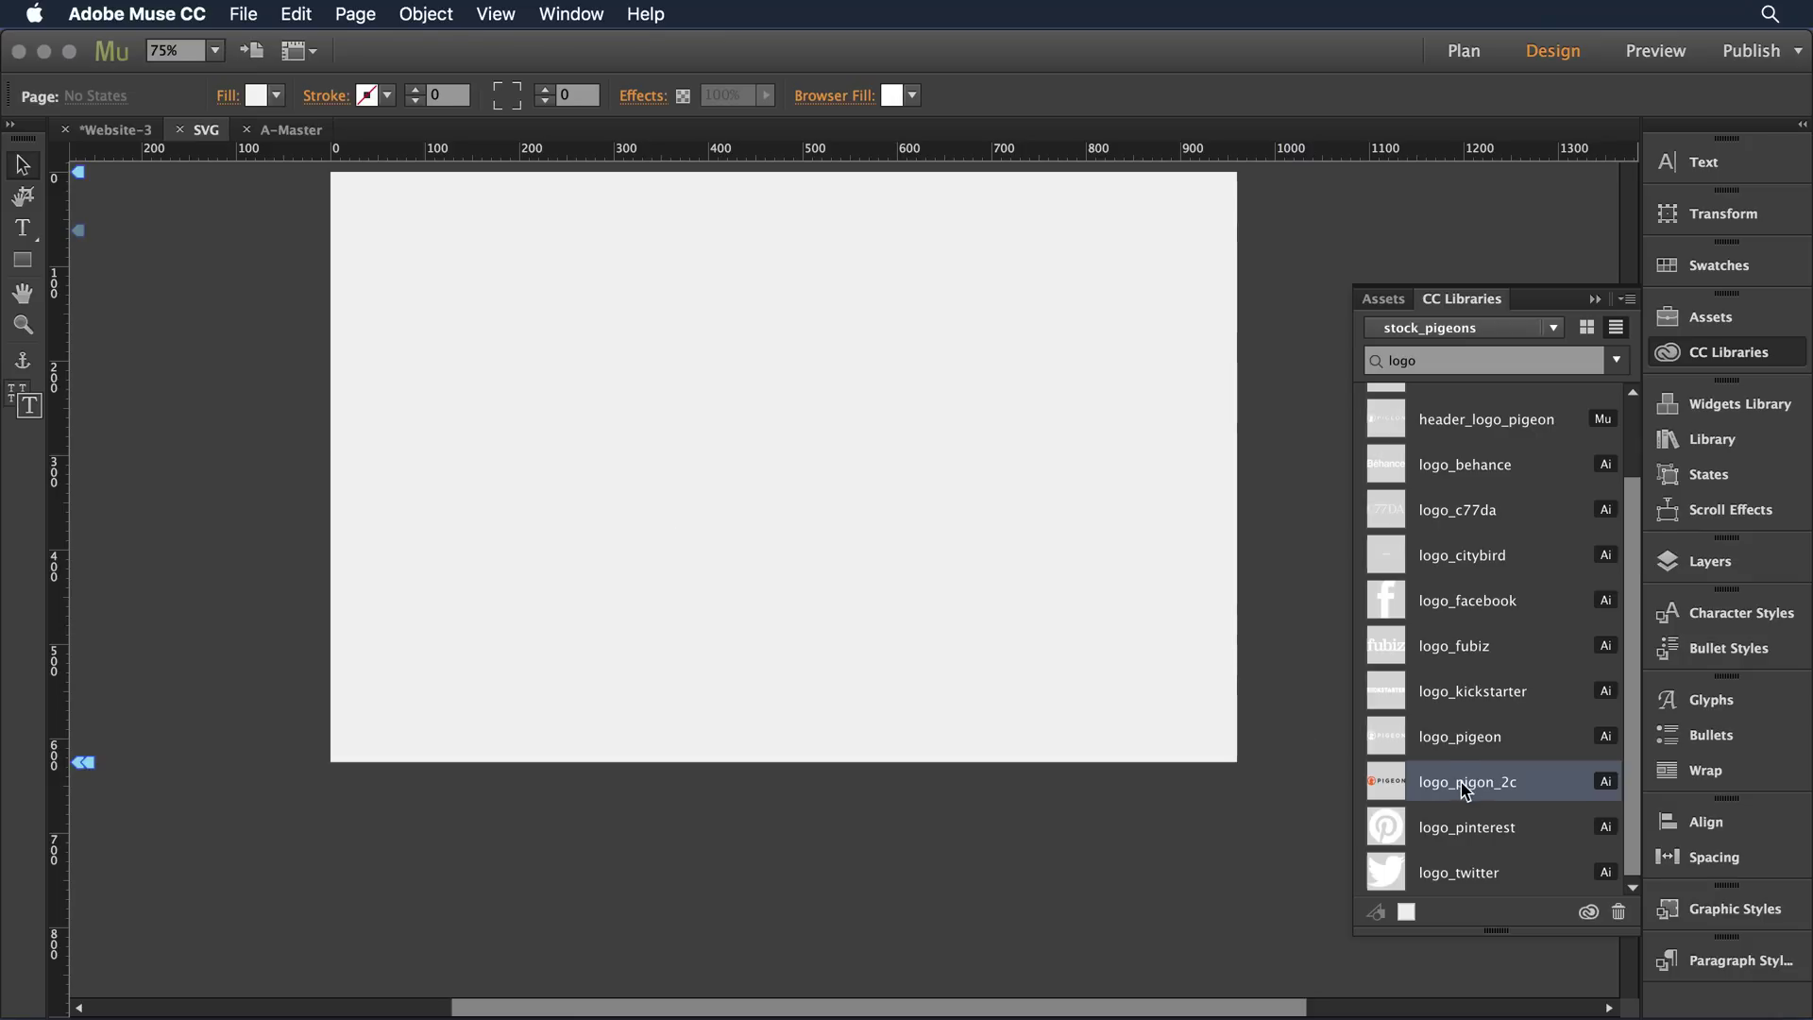
- Add the logo_pigon_2c PIGEON logo from CC Libraries and nudge it to about X 51, Y 35
{"action": "mouse_move", "coordinate": [1388, 782]}
{"action": "left_mouse_down"}
{"action": "mouse_move", "coordinate": [579, 389]}
{"action": "mouse_move", "coordinate": [370, 200]}
{"action": "mouse_move", "coordinate": [680, 292]}
{"action": "mouse_move", "coordinate": [814, 310]}
{"action": "left_mouse_up"}
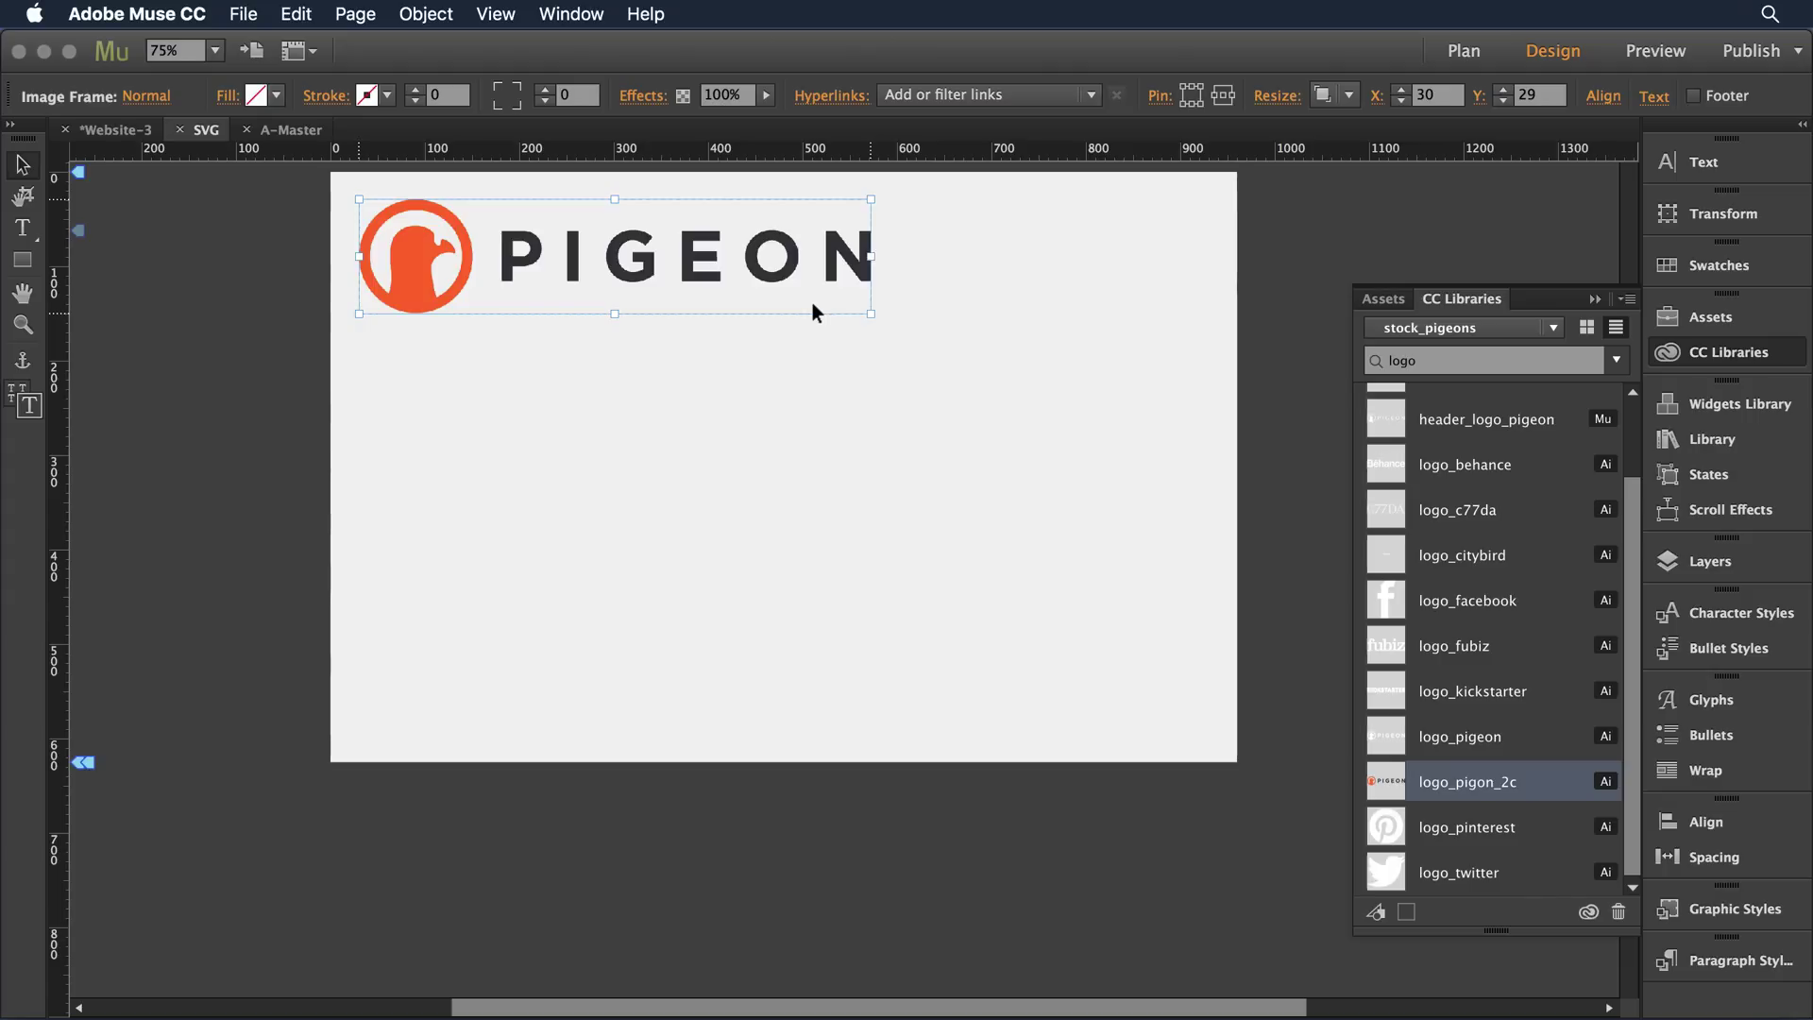
{"action": "mouse_move", "coordinate": [676, 262]}
{"action": "left_mouse_down"}
{"action": "mouse_move", "coordinate": [644, 312]}
{"action": "mouse_move", "coordinate": [697, 271]}
{"action": "left_mouse_up"}
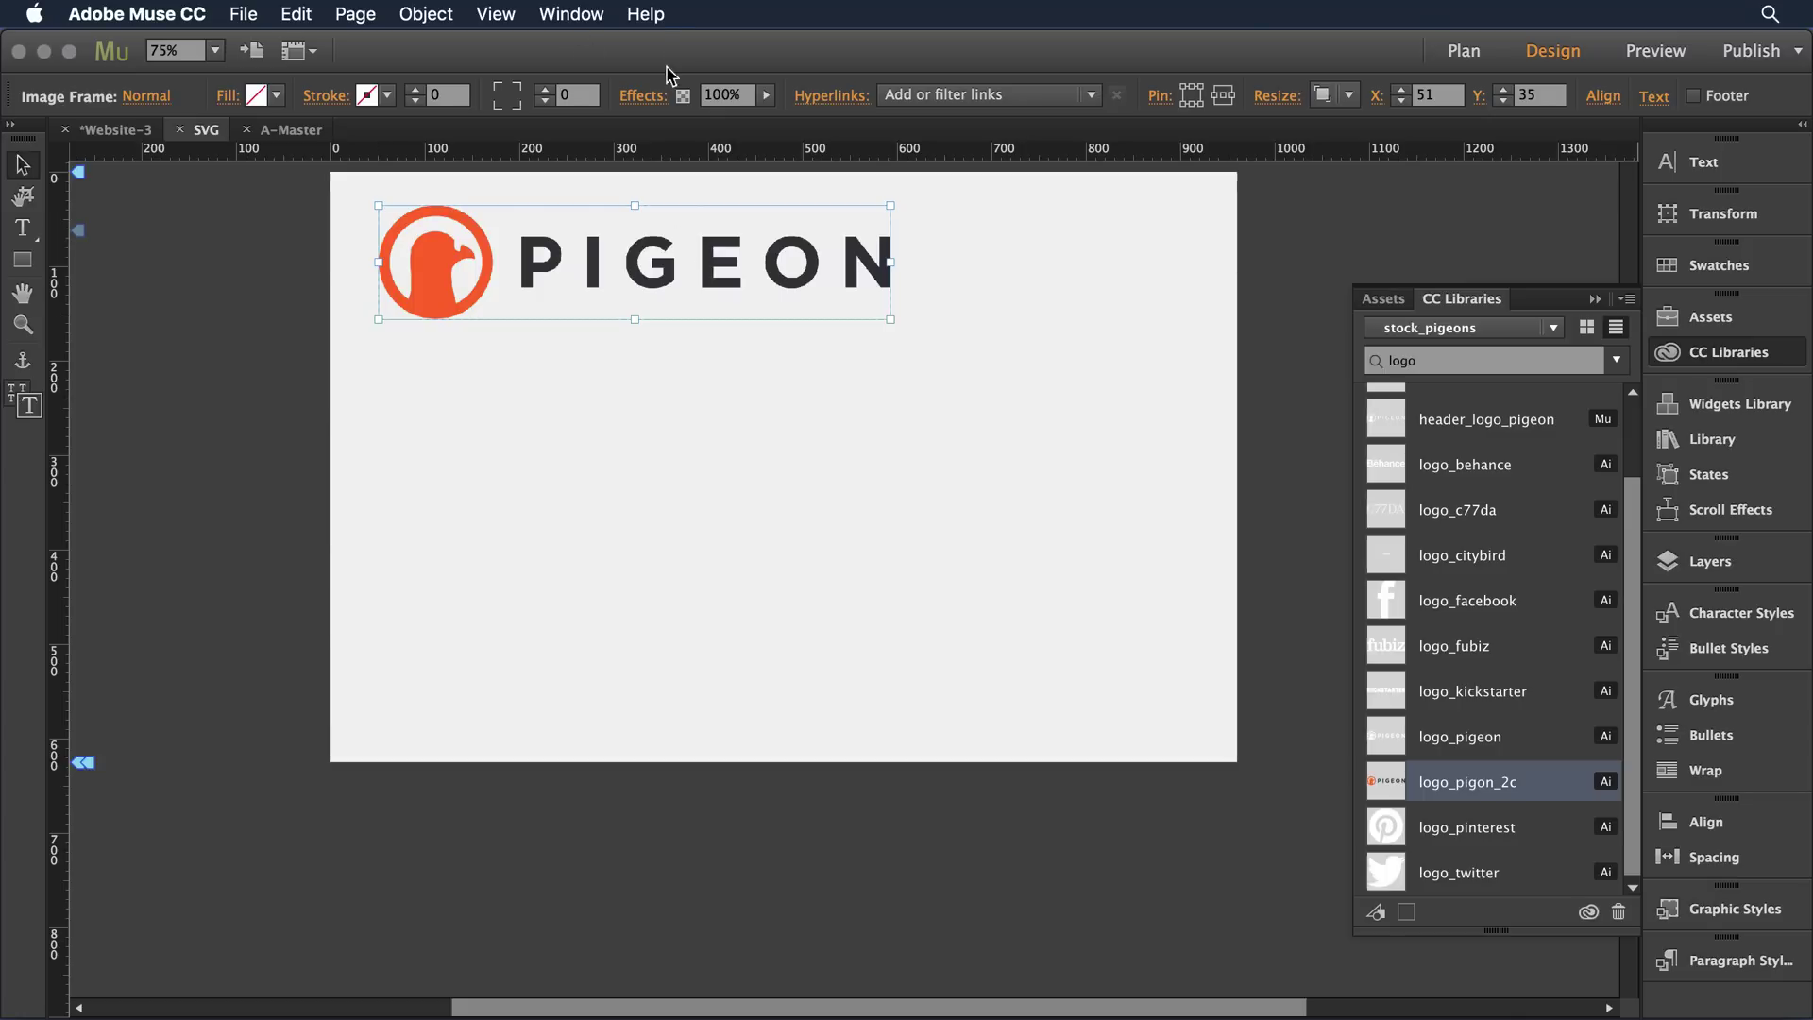
- Open and dismiss the logo's effects options, then reselect the PIGEON logo
{"action": "left_click", "coordinate": [623, 95]}
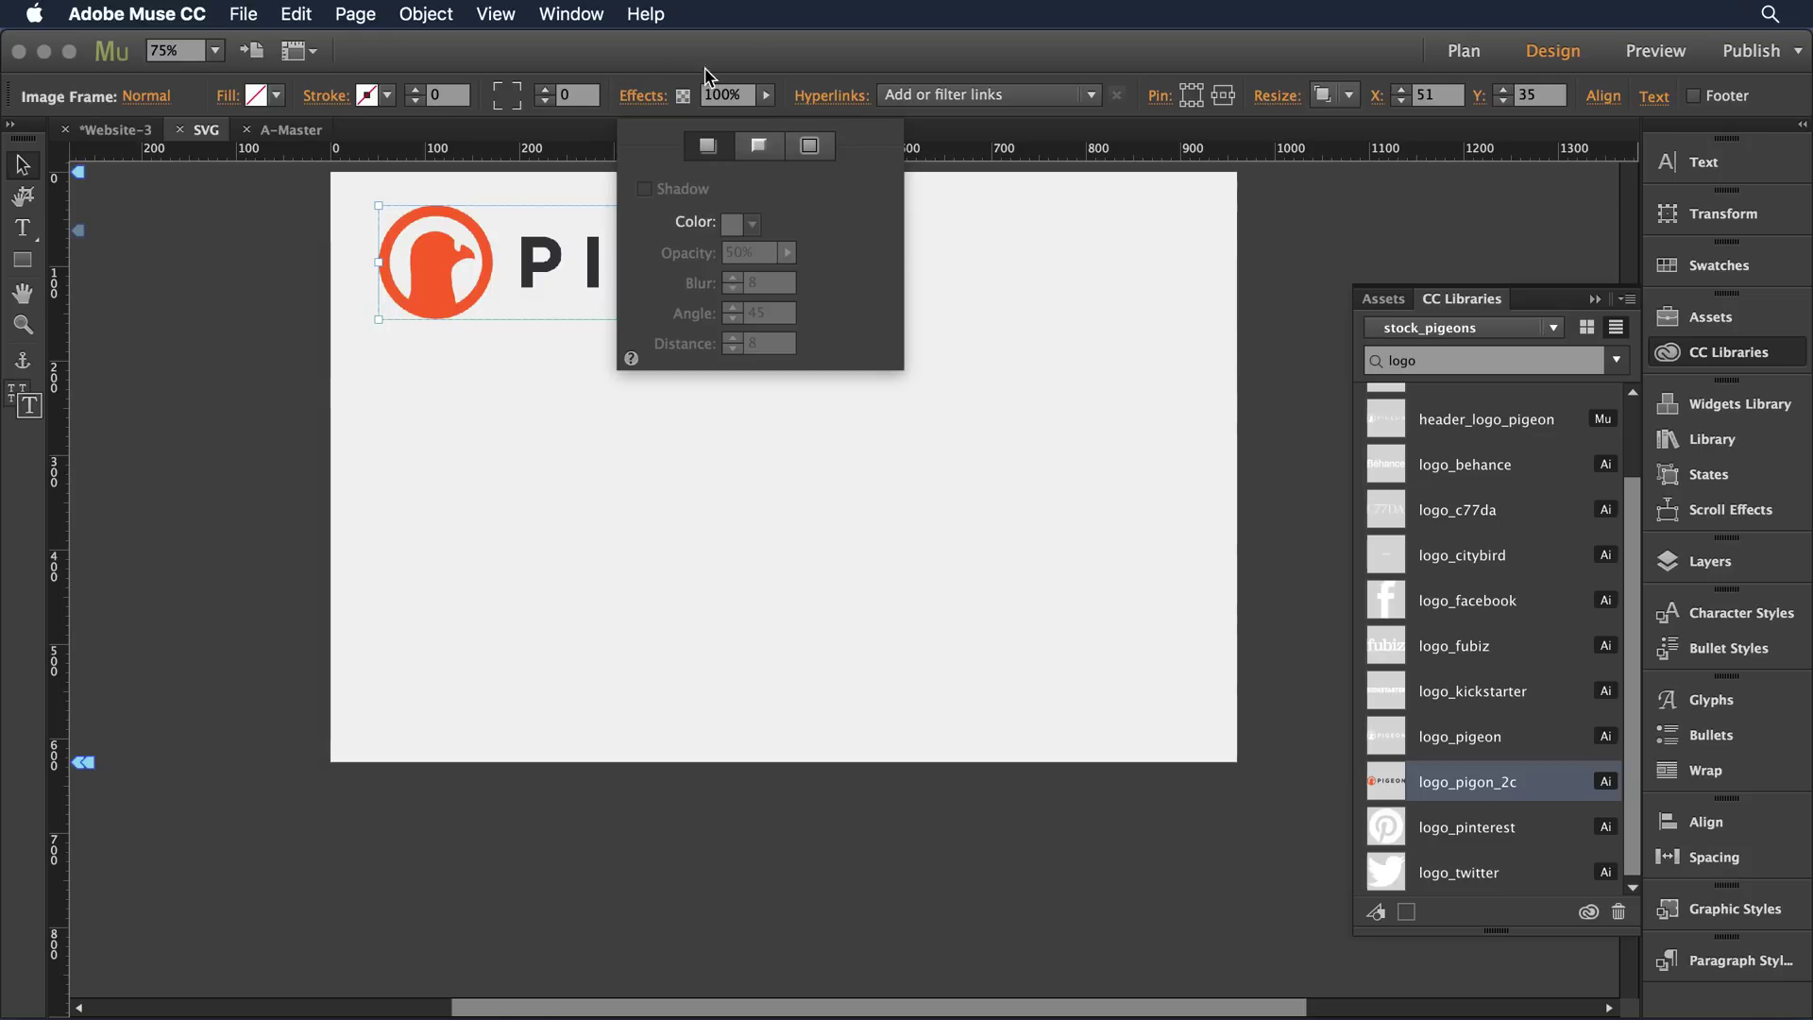
{"action": "left_click", "coordinate": [945, 314]}
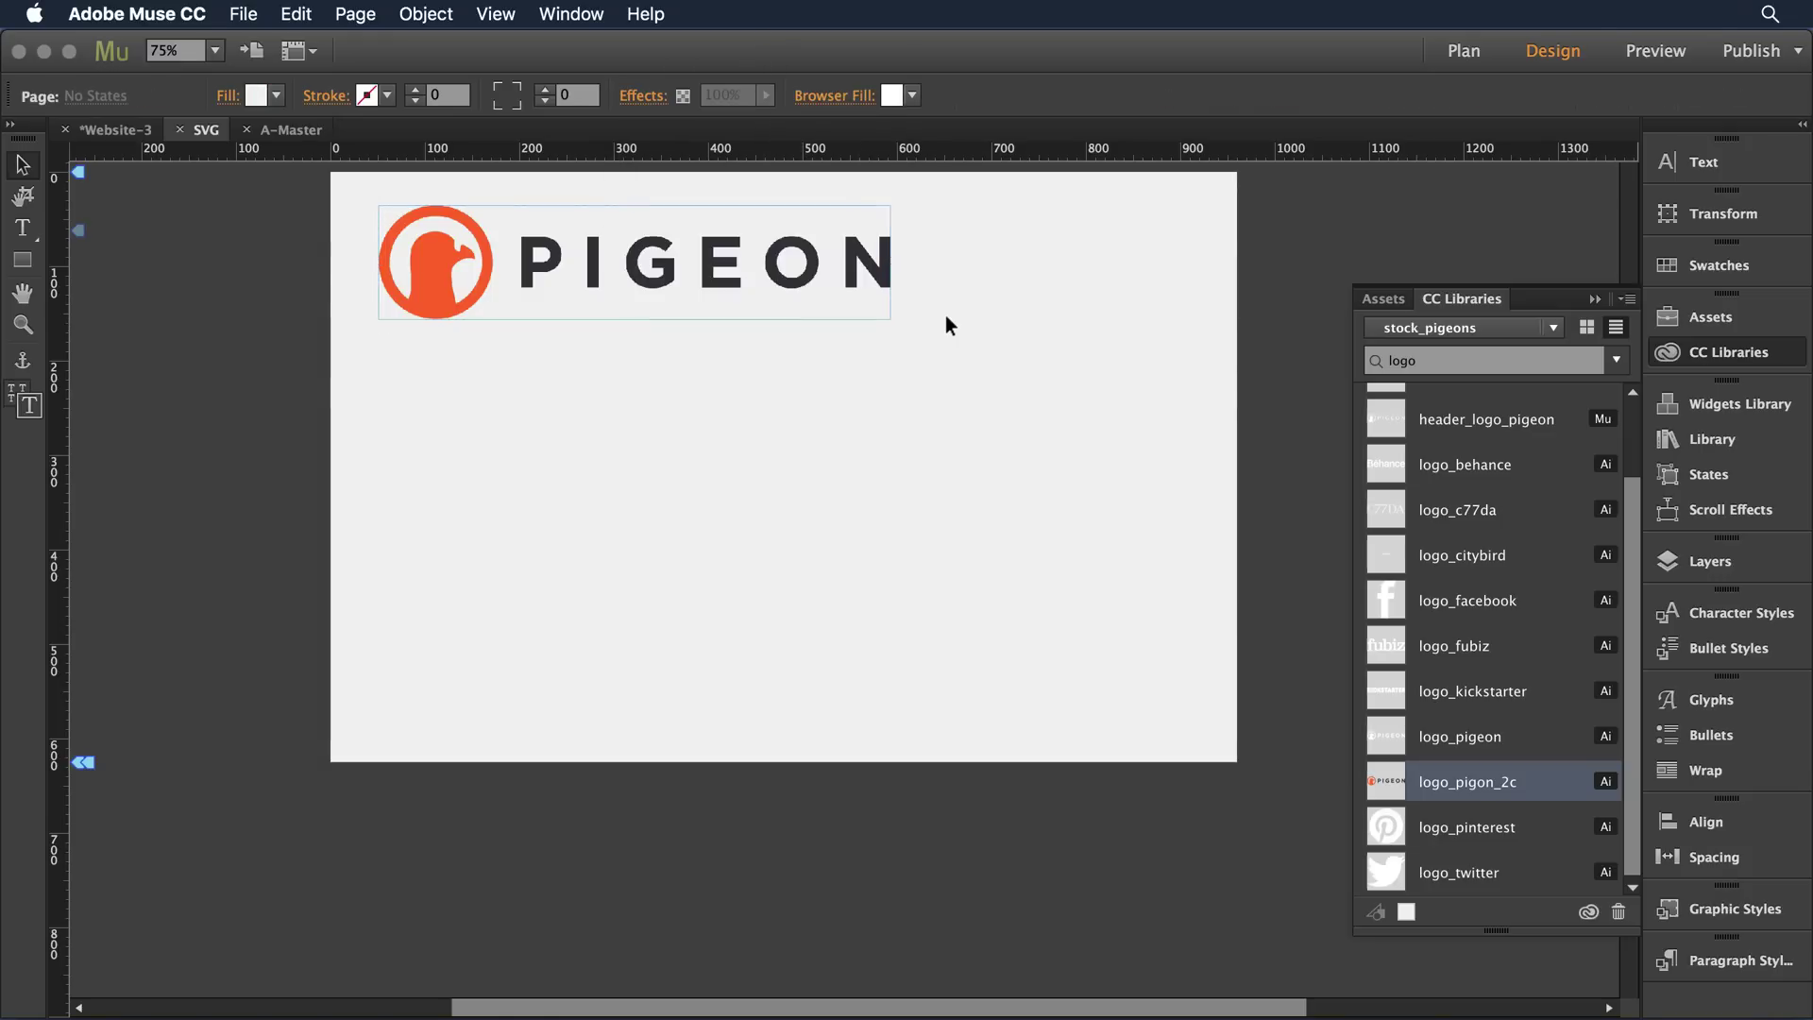
{"action": "left_click", "coordinate": [657, 234]}
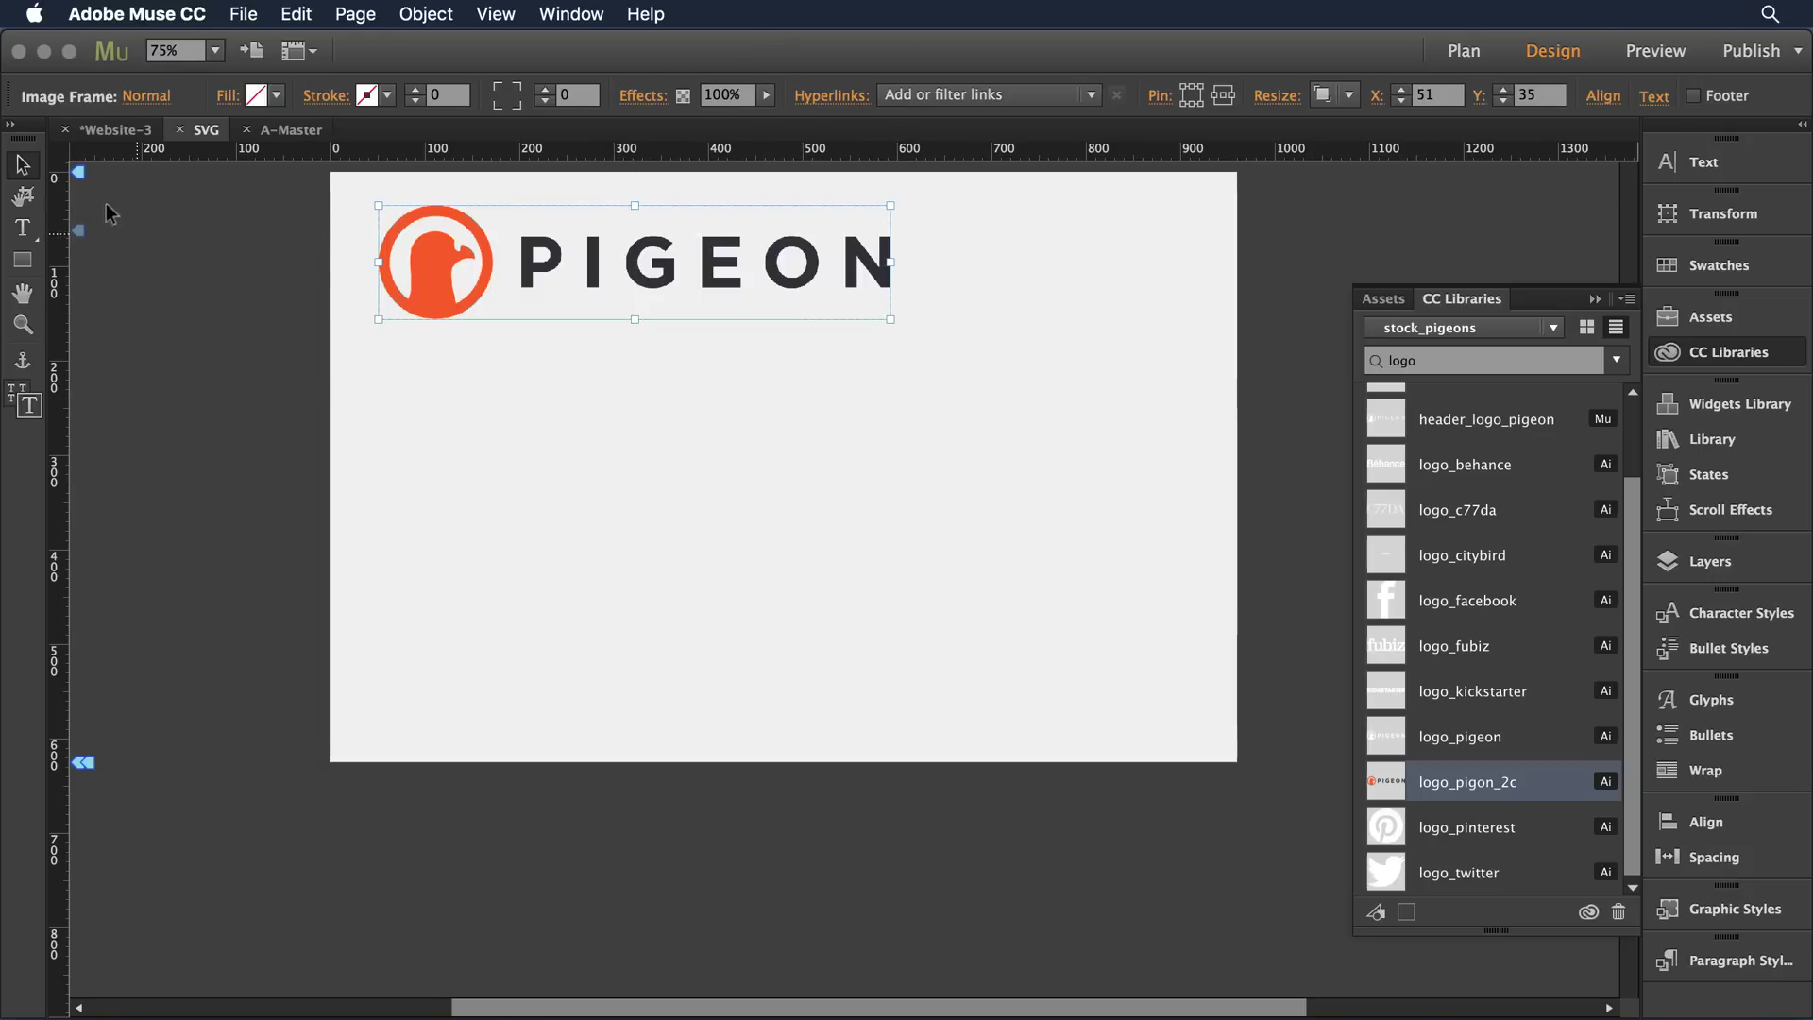
- Crop the logo's left edge to X 107, cutting away half of the orange circle
{"action": "left_click", "coordinate": [23, 196]}
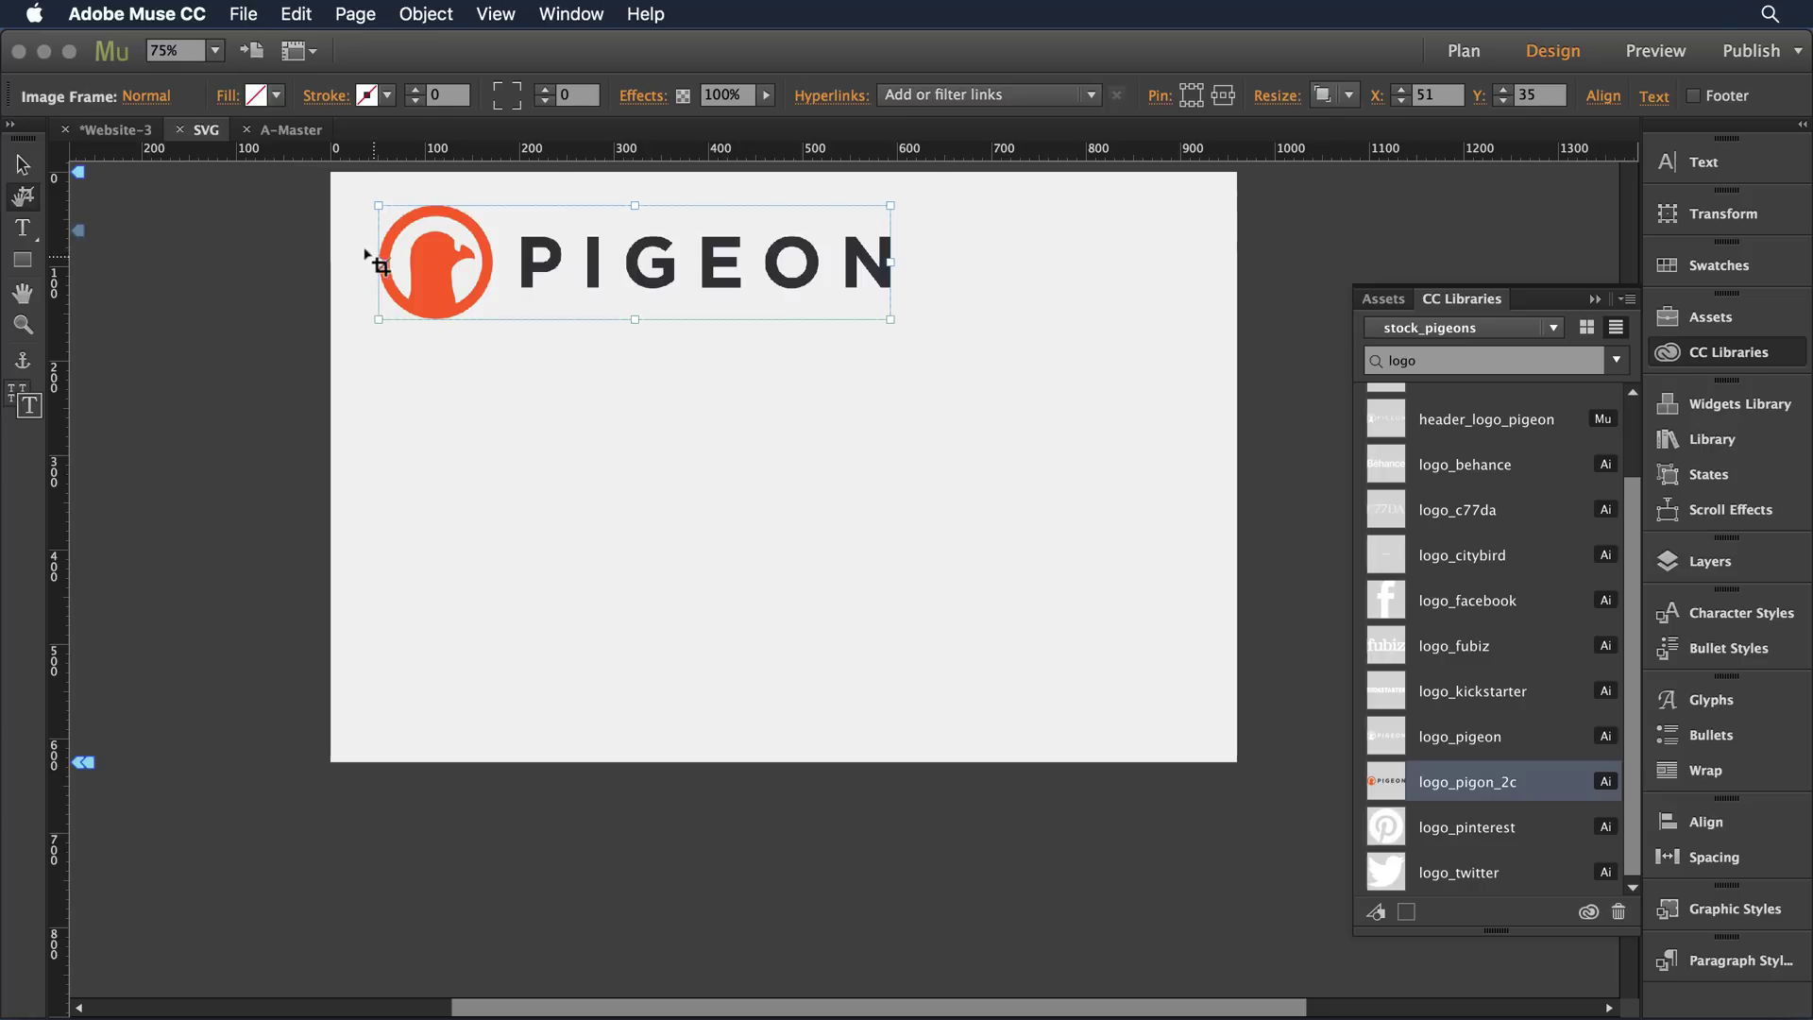
{"action": "left_click_drag", "start_coordinate": [379, 262], "coordinate": [432, 257]}
{"action": "left_click", "coordinate": [404, 418]}
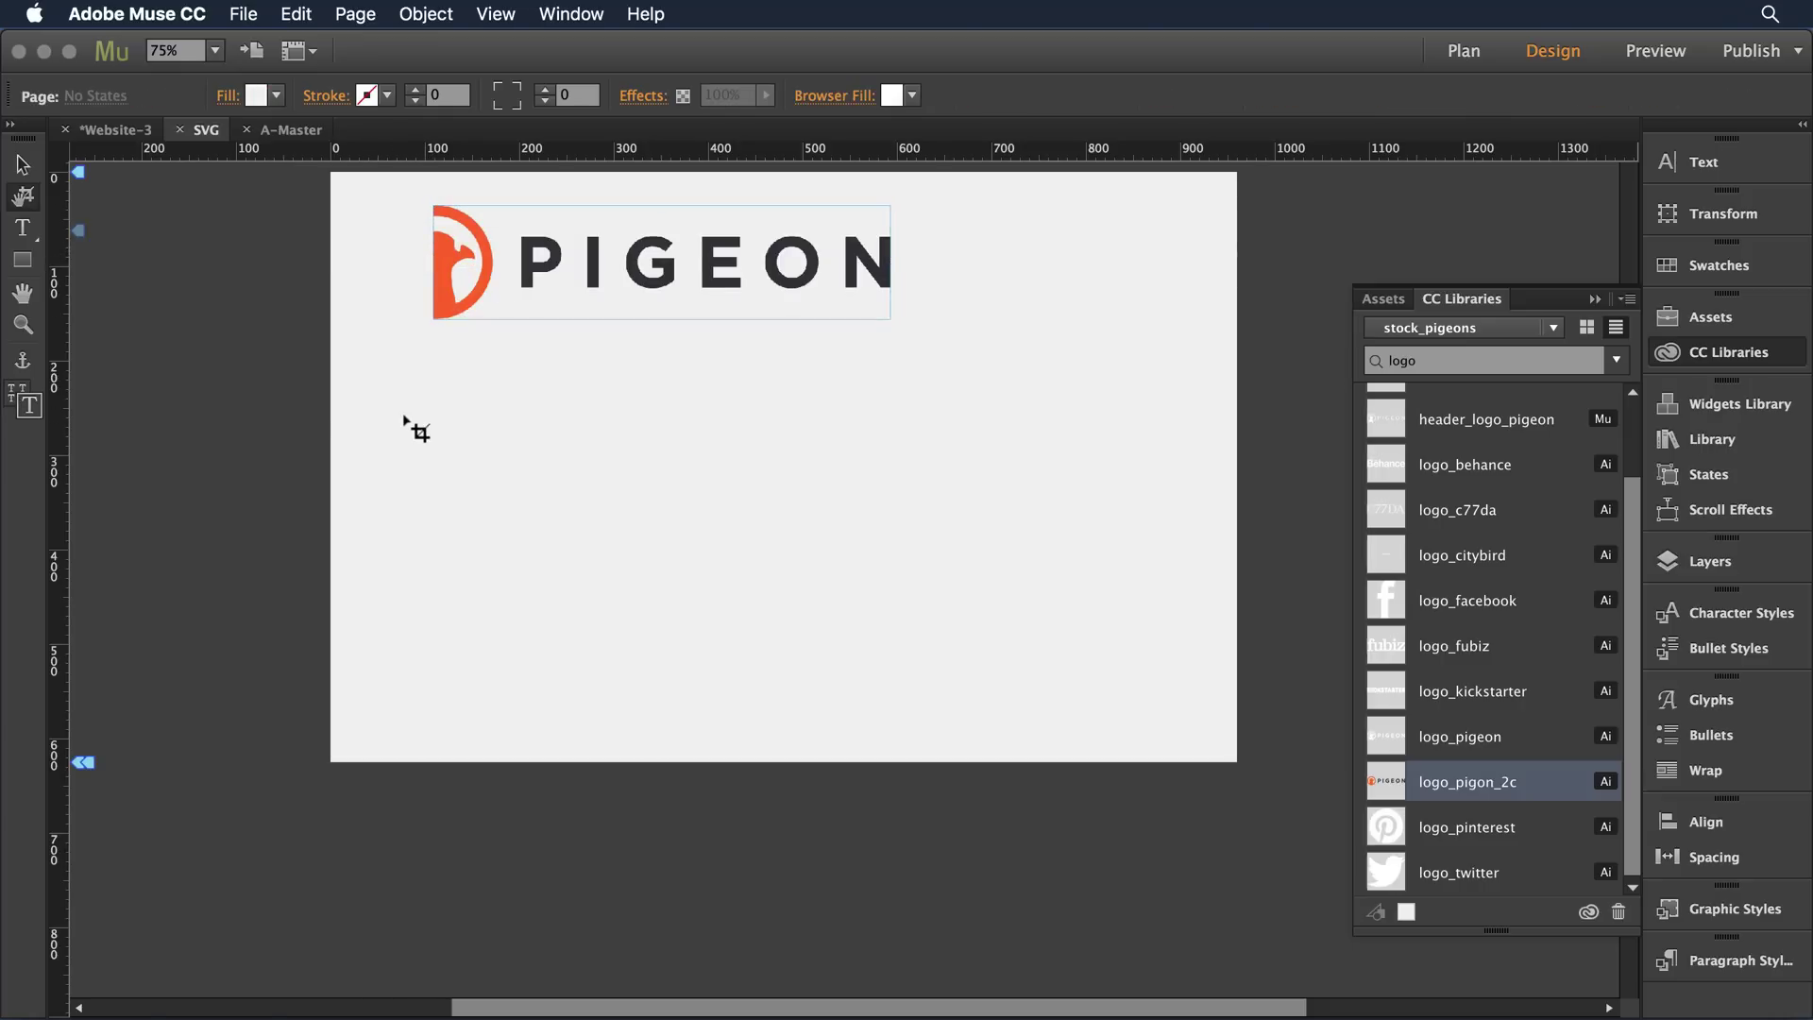
{"action": "left_click", "coordinate": [20, 166]}
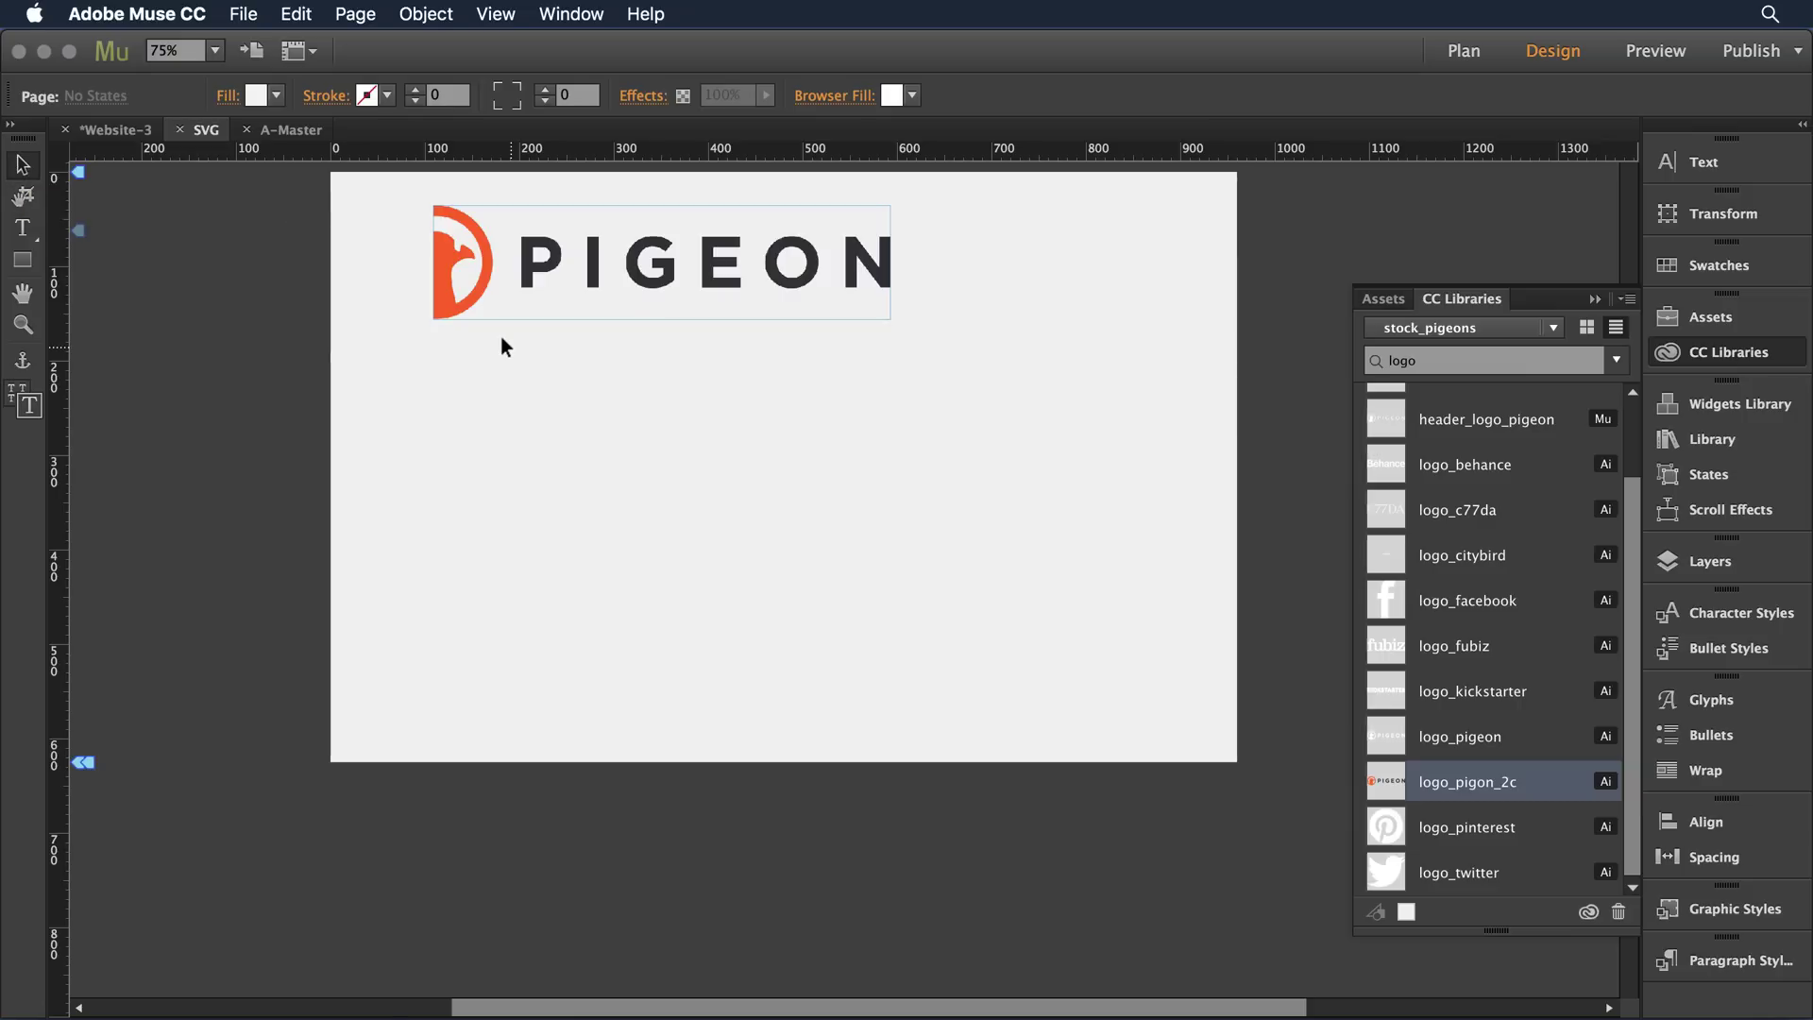
- Drag the Thumbnails slideshow from the Widgets Library onto the page, under the logo at X 143, Y 237
{"action": "left_click", "coordinate": [1710, 408]}
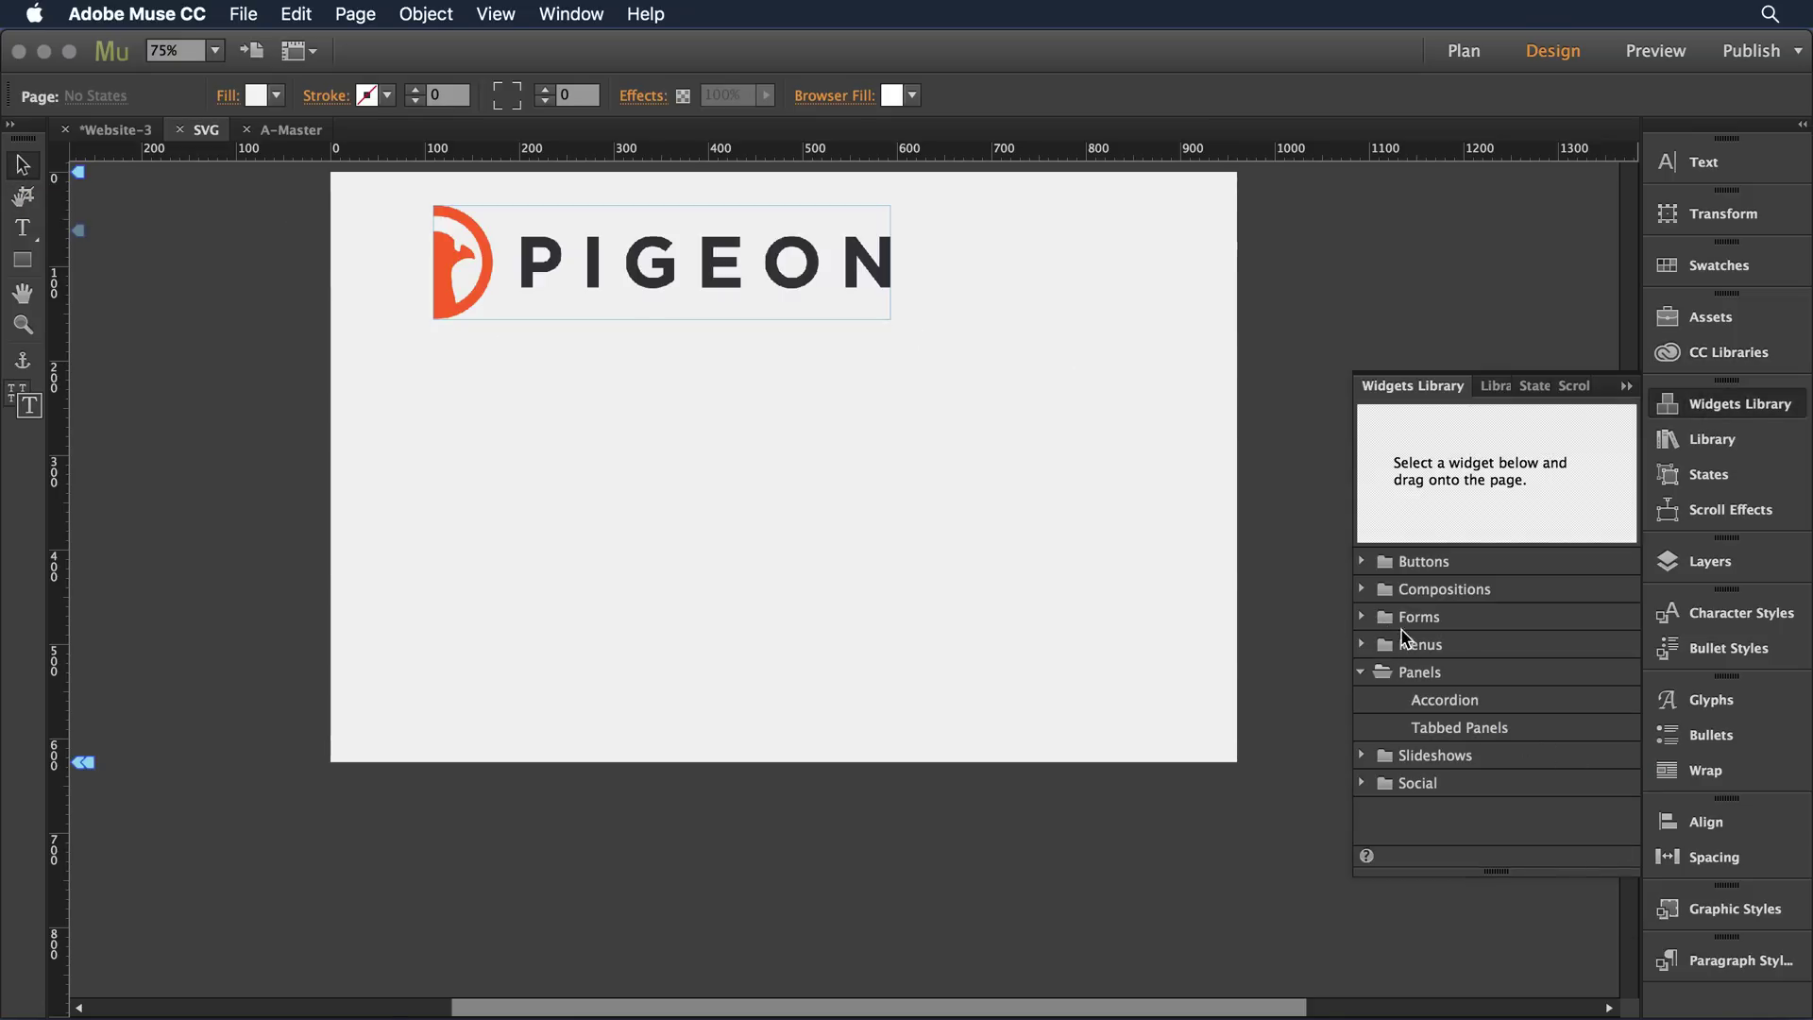
{"action": "left_click", "coordinate": [1362, 756]}
{"action": "scroll", "coordinate": [1490, 784], "scroll_direction": "down", "scroll_amount": 3}
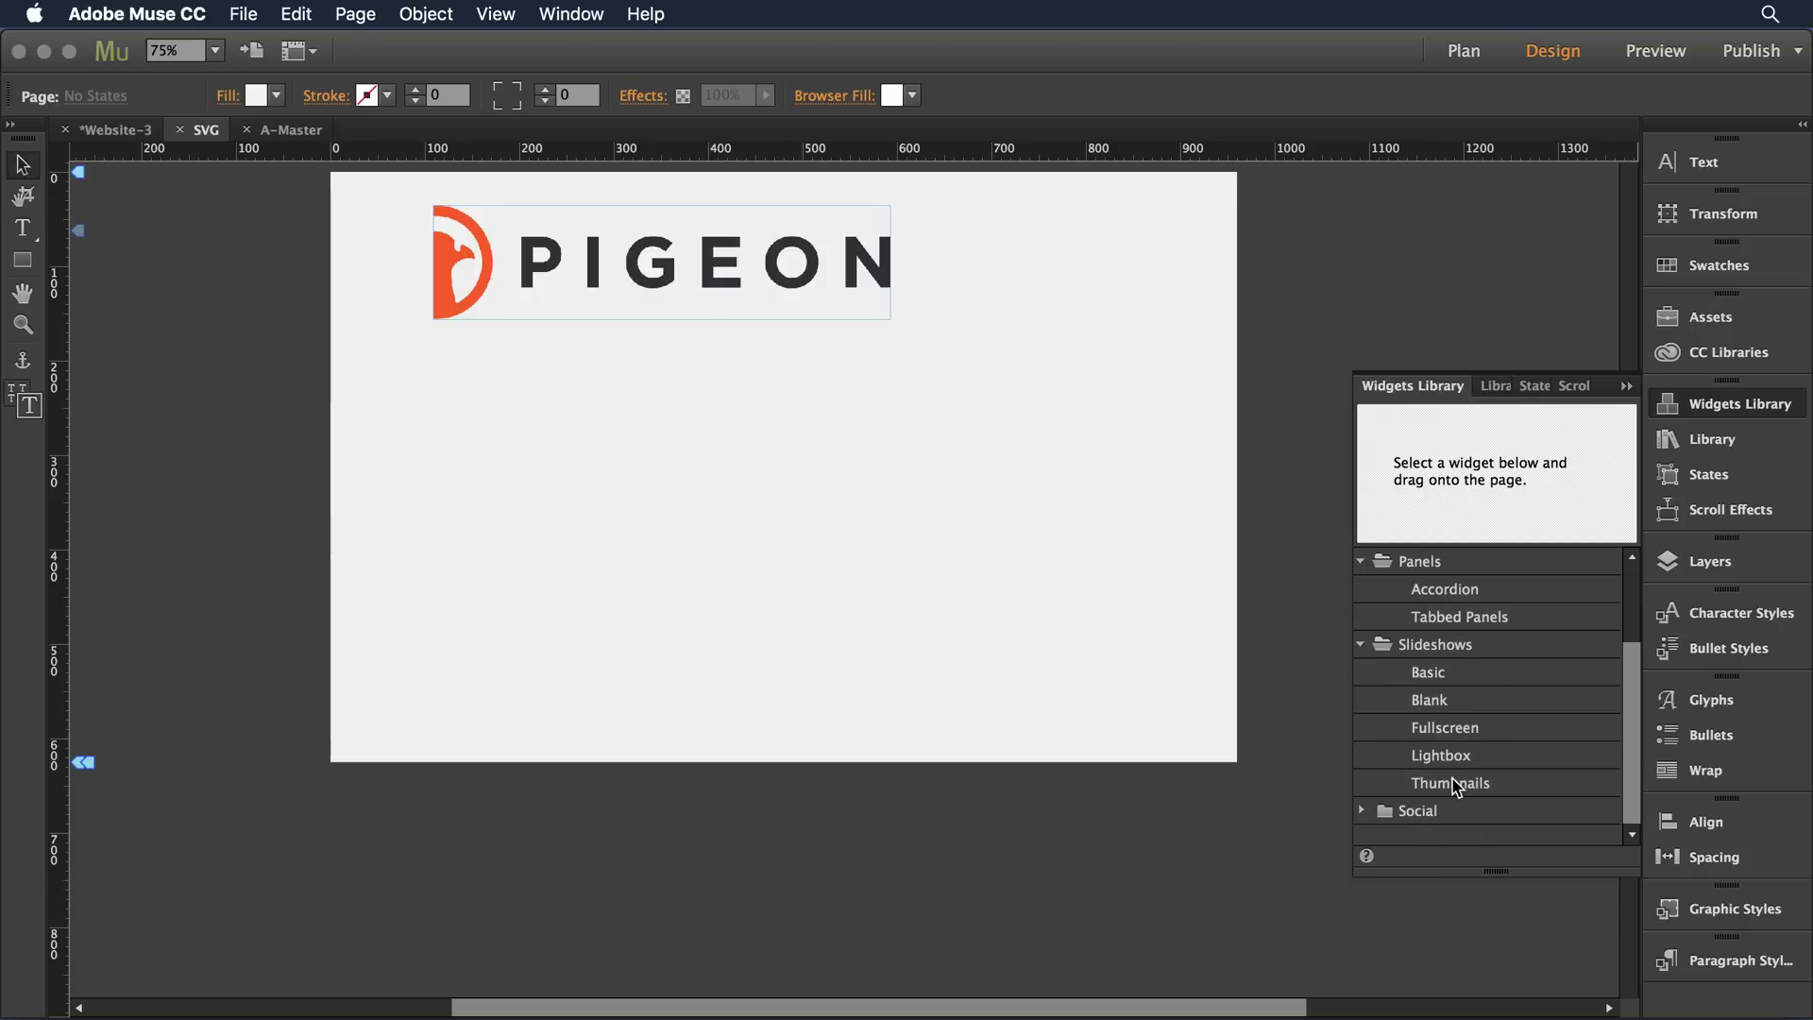
{"action": "left_click", "coordinate": [1456, 785]}
{"action": "left_click_drag", "start_coordinate": [1455, 785], "coordinate": [571, 421]}
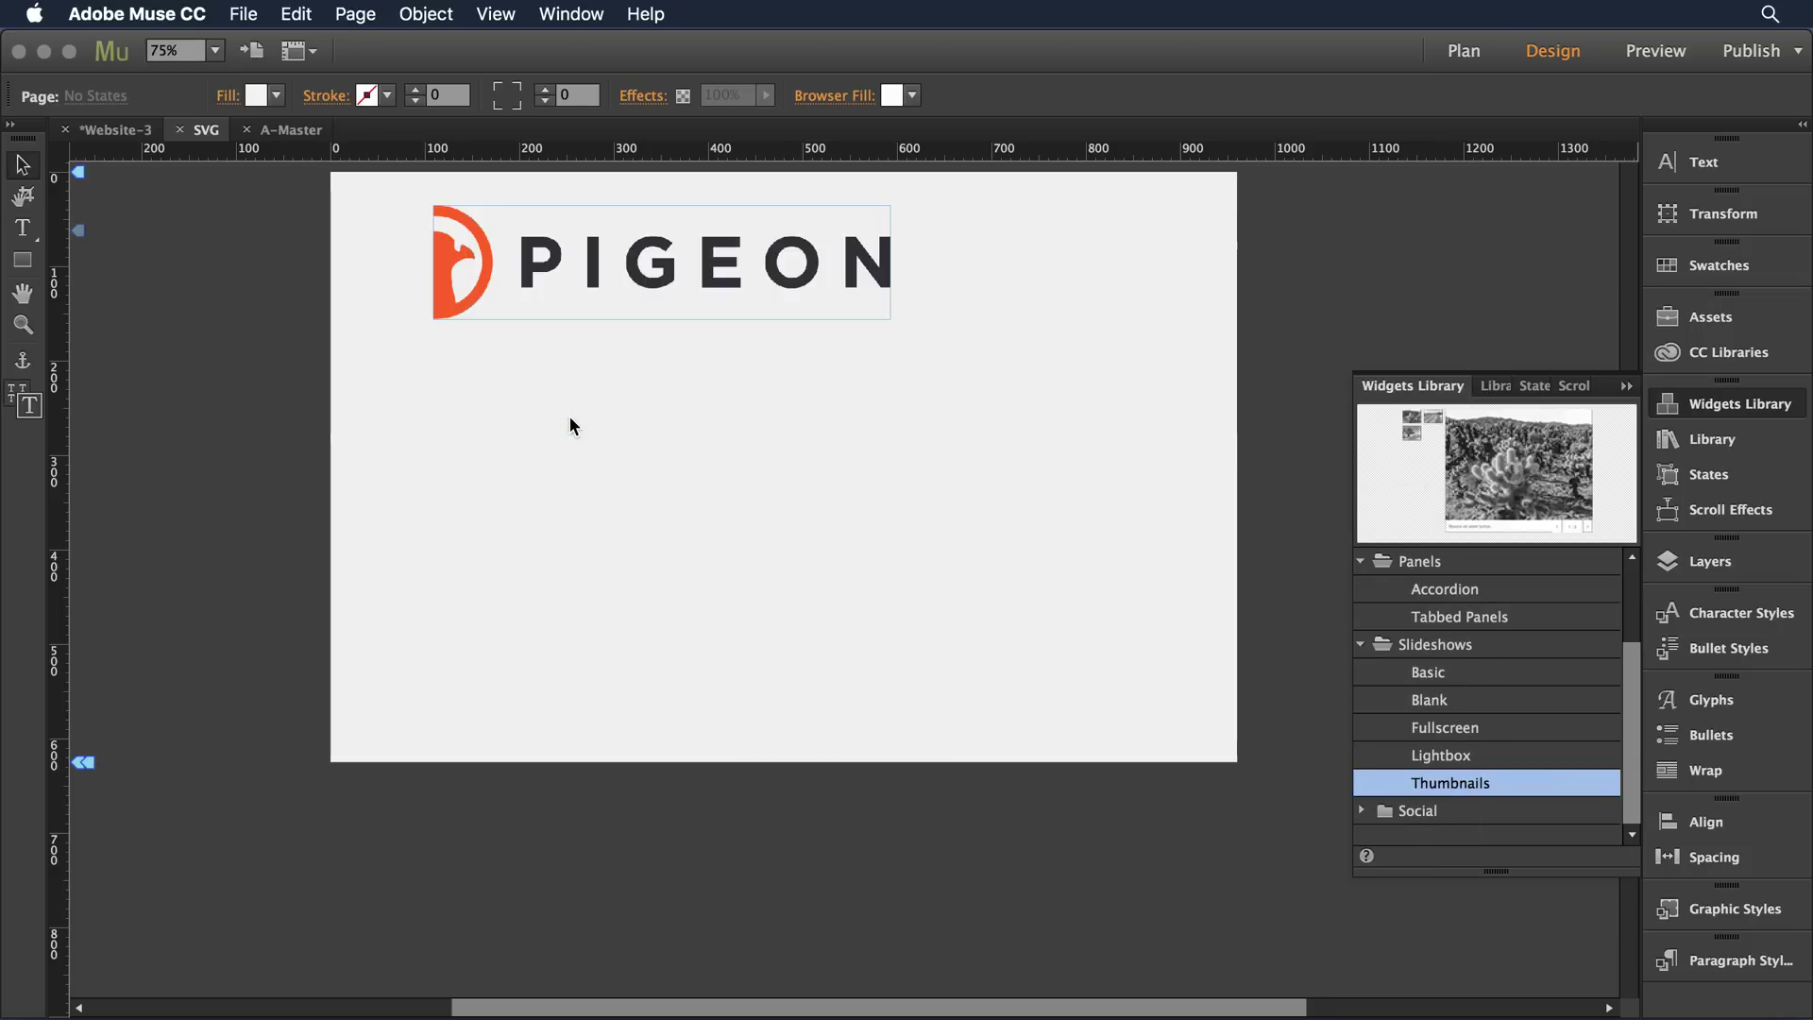
{"action": "left_click_drag", "start_coordinate": [847, 538], "coordinate": [728, 500]}
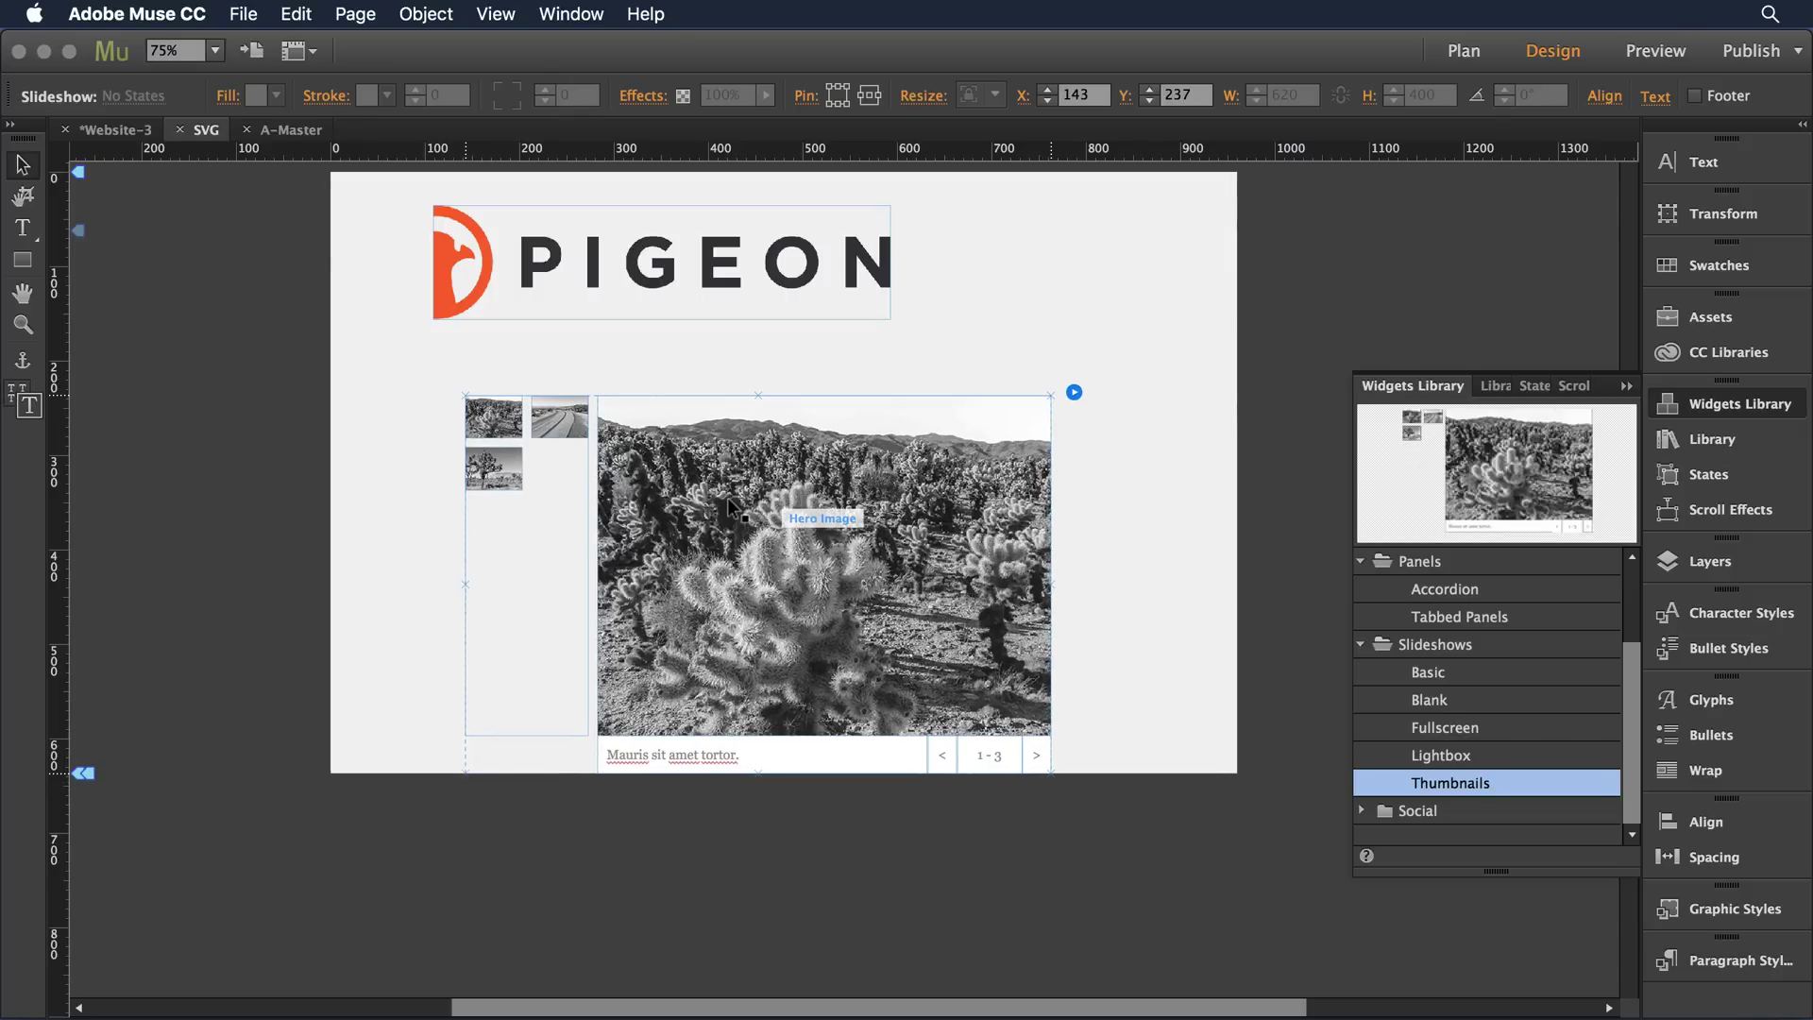
- Clear the library search to list the icons, then show the slideshow's options (Fade, 0.5 s, Auto Play 3.5 s)
{"action": "left_click", "coordinate": [1686, 355]}
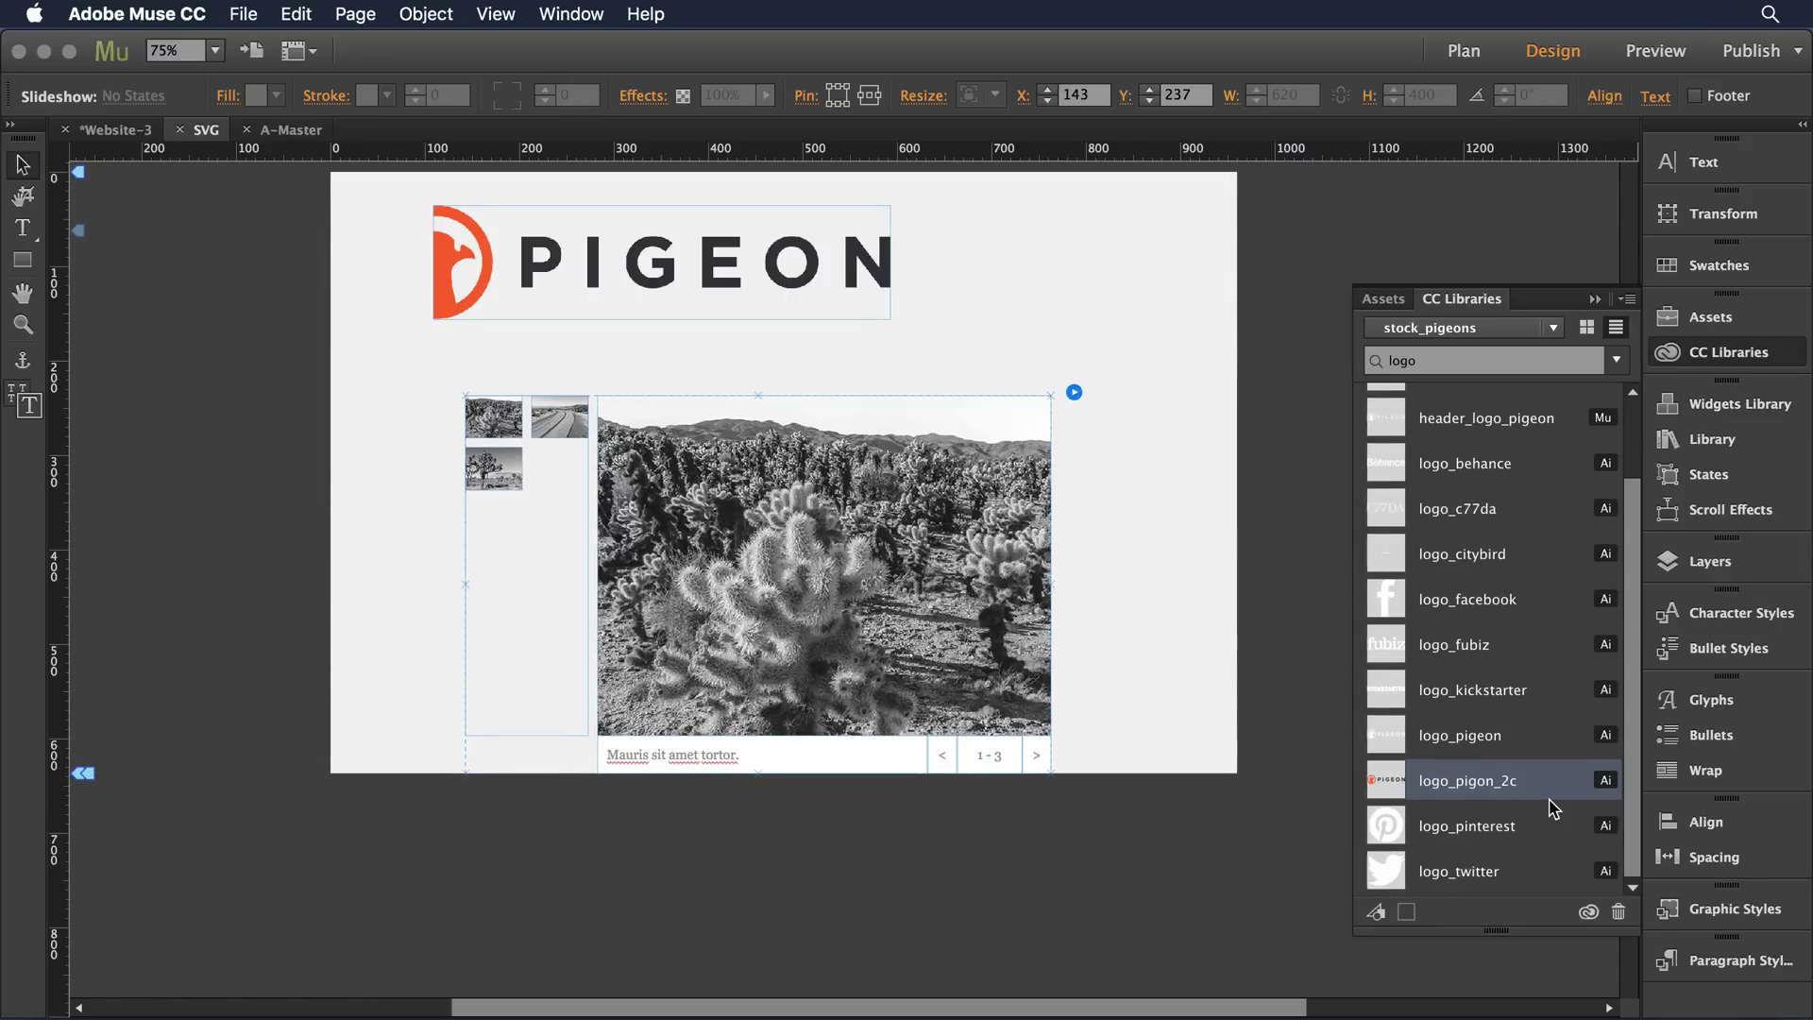
{"action": "left_click", "coordinate": [1593, 366]}
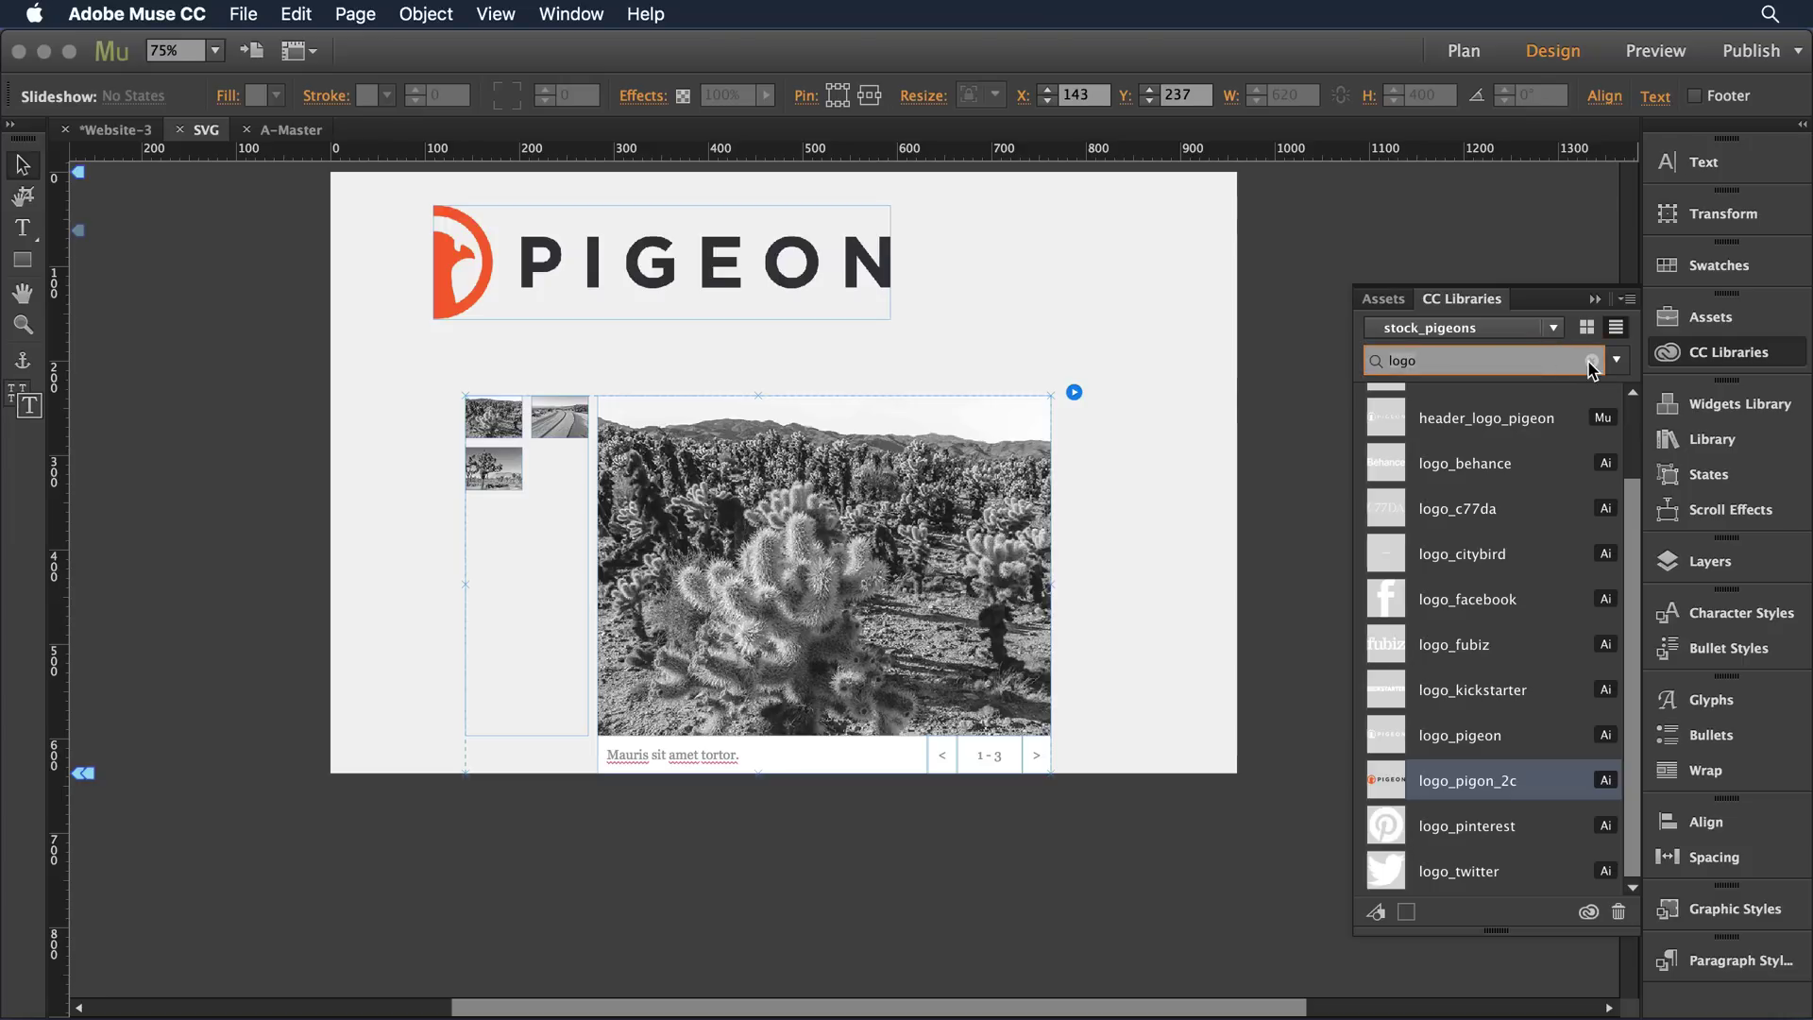
{"action": "left_click", "coordinate": [1593, 362]}
{"action": "scroll", "coordinate": [1500, 601], "scroll_direction": "down", "scroll_amount": 6}
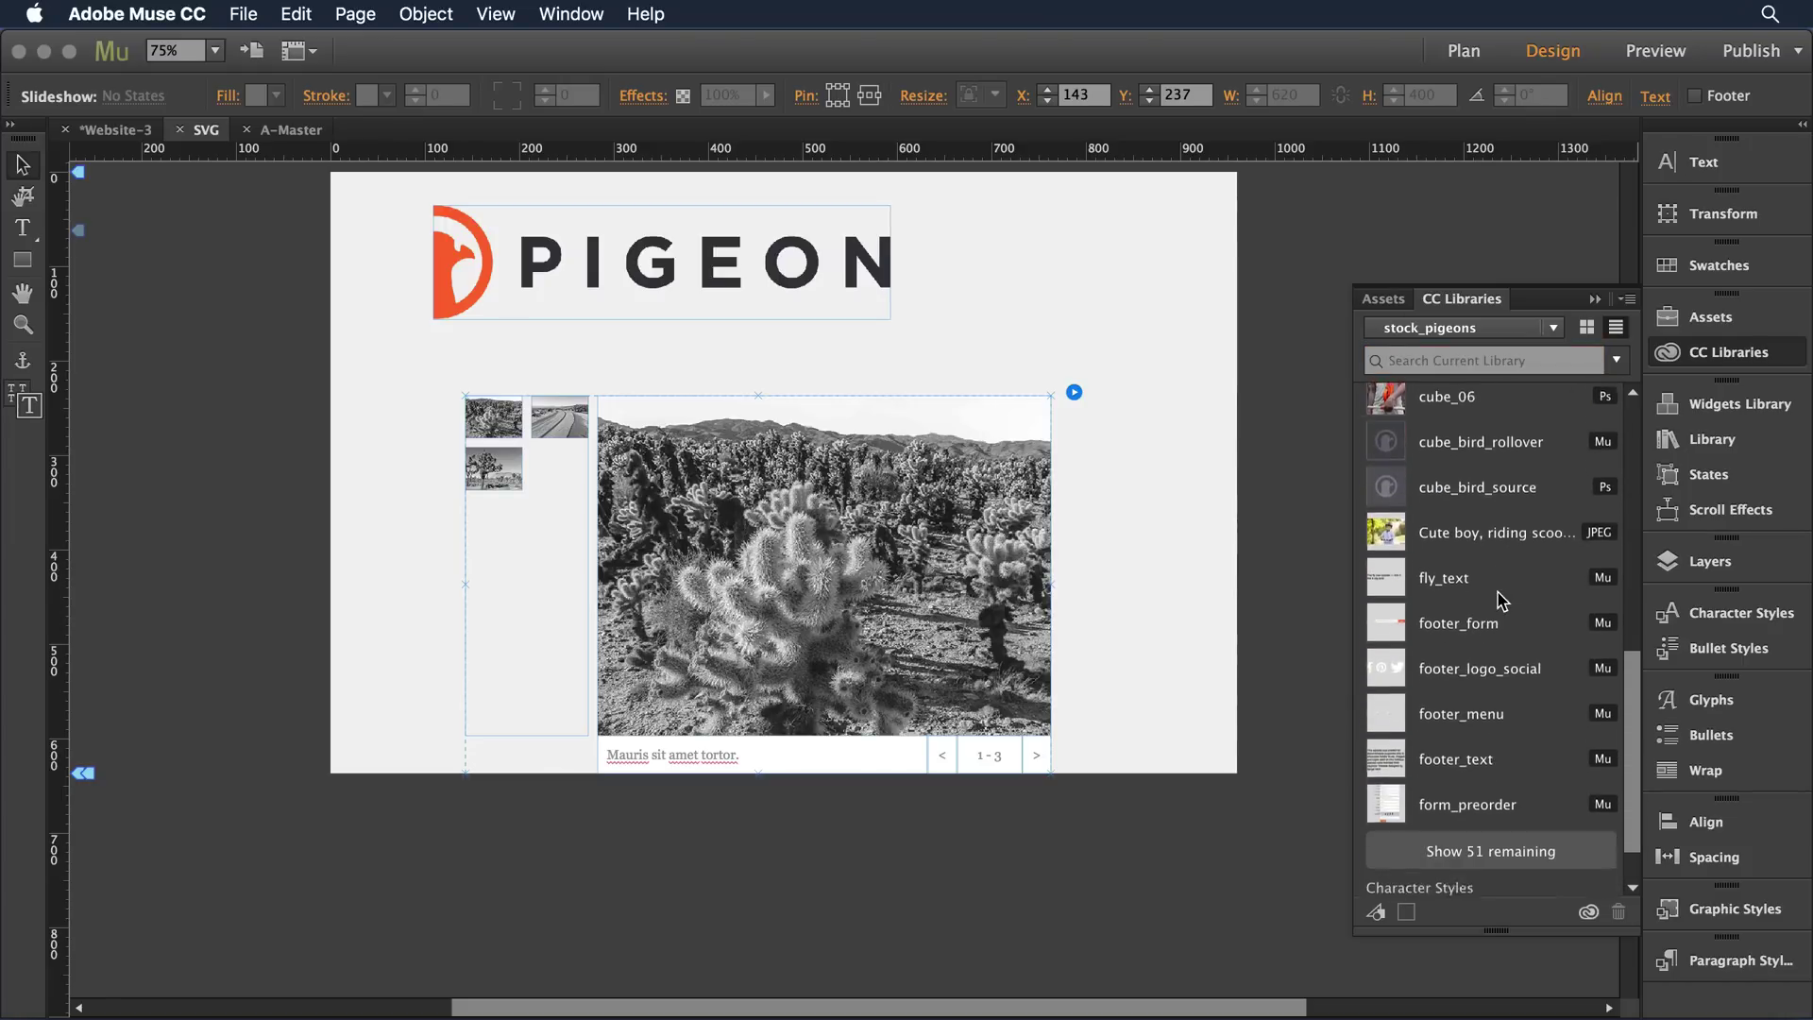
{"action": "scroll", "coordinate": [1502, 601], "scroll_direction": "down", "scroll_amount": 1}
{"action": "left_click", "coordinate": [1496, 800]}
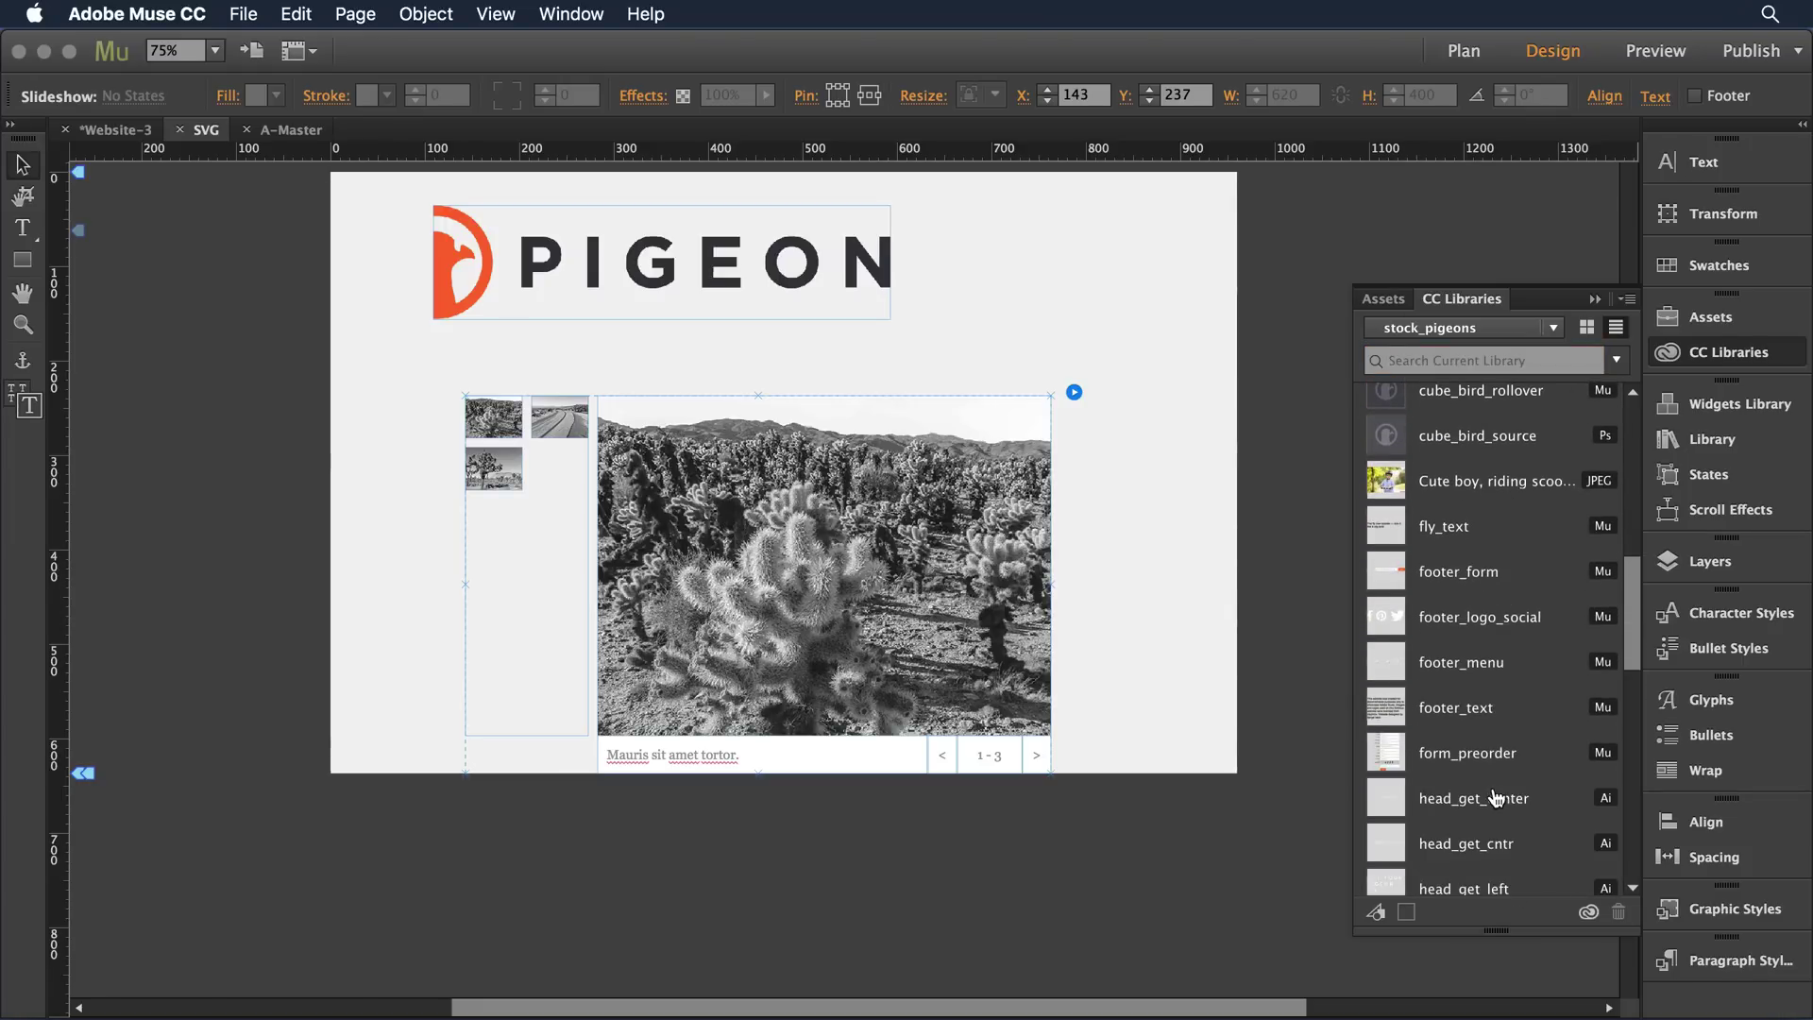
{"action": "scroll", "coordinate": [1496, 800], "scroll_direction": "down", "scroll_amount": 20}
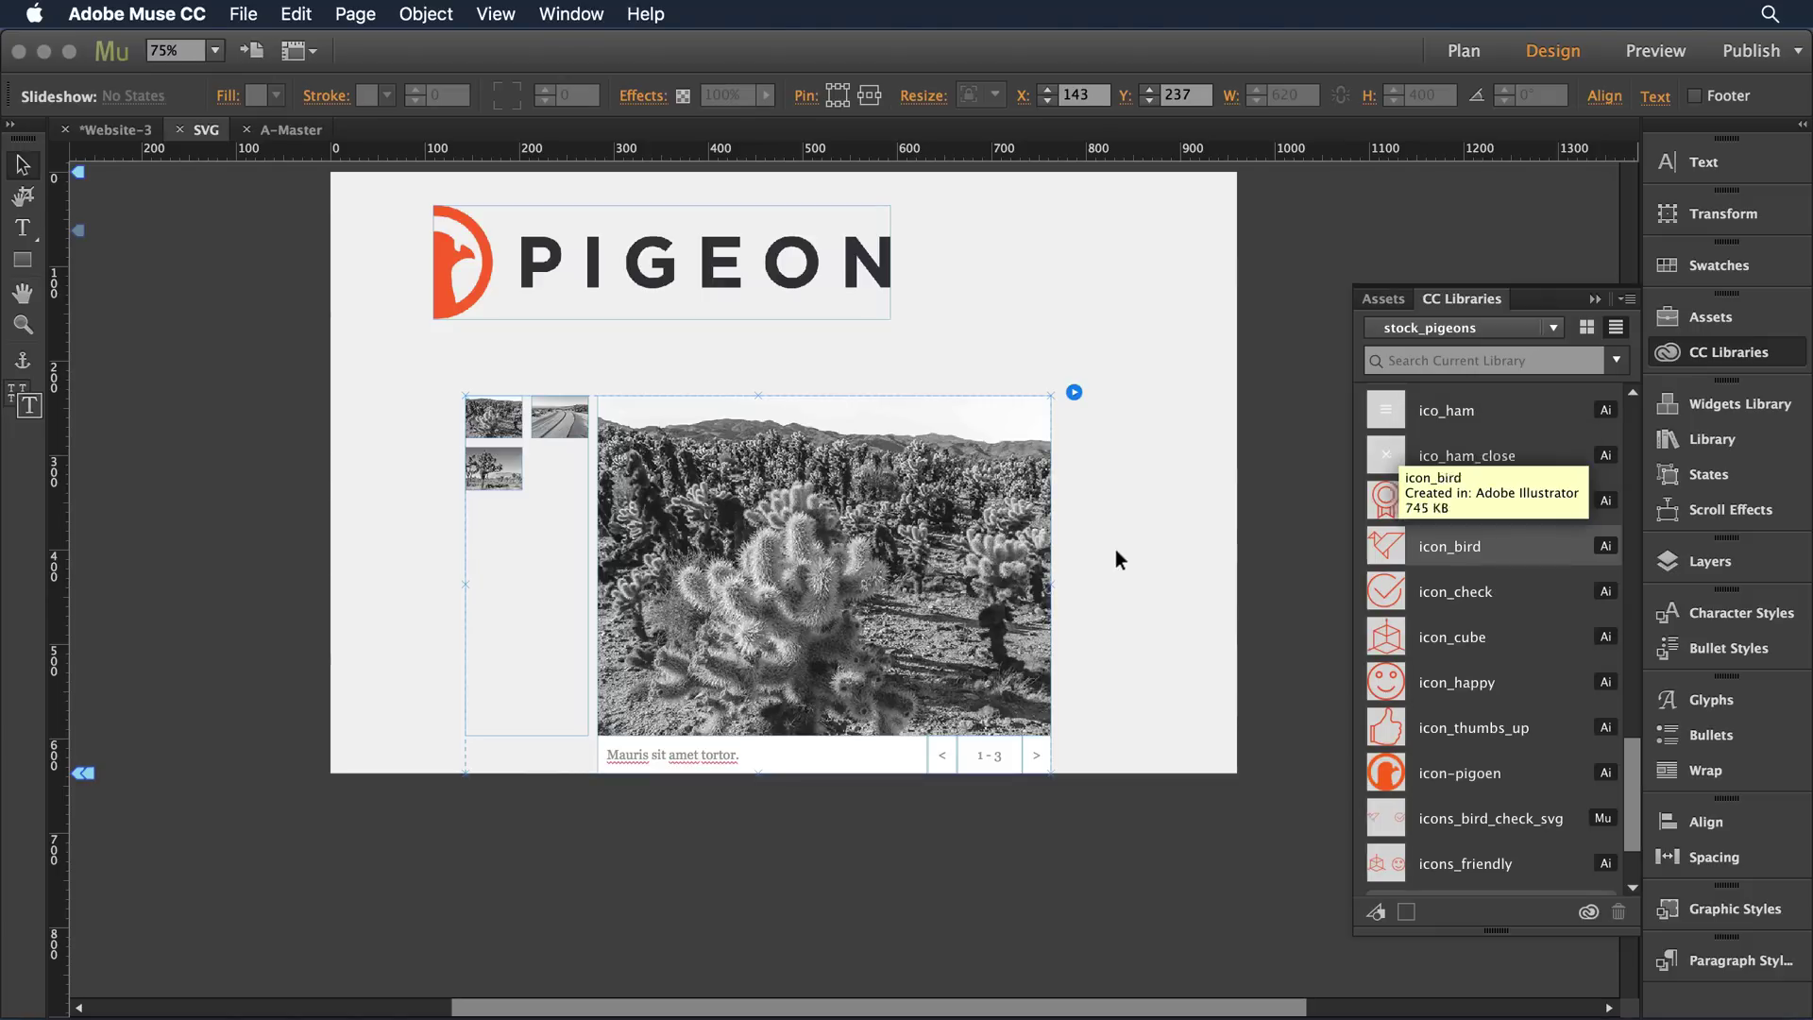
{"action": "left_click", "coordinate": [902, 552]}
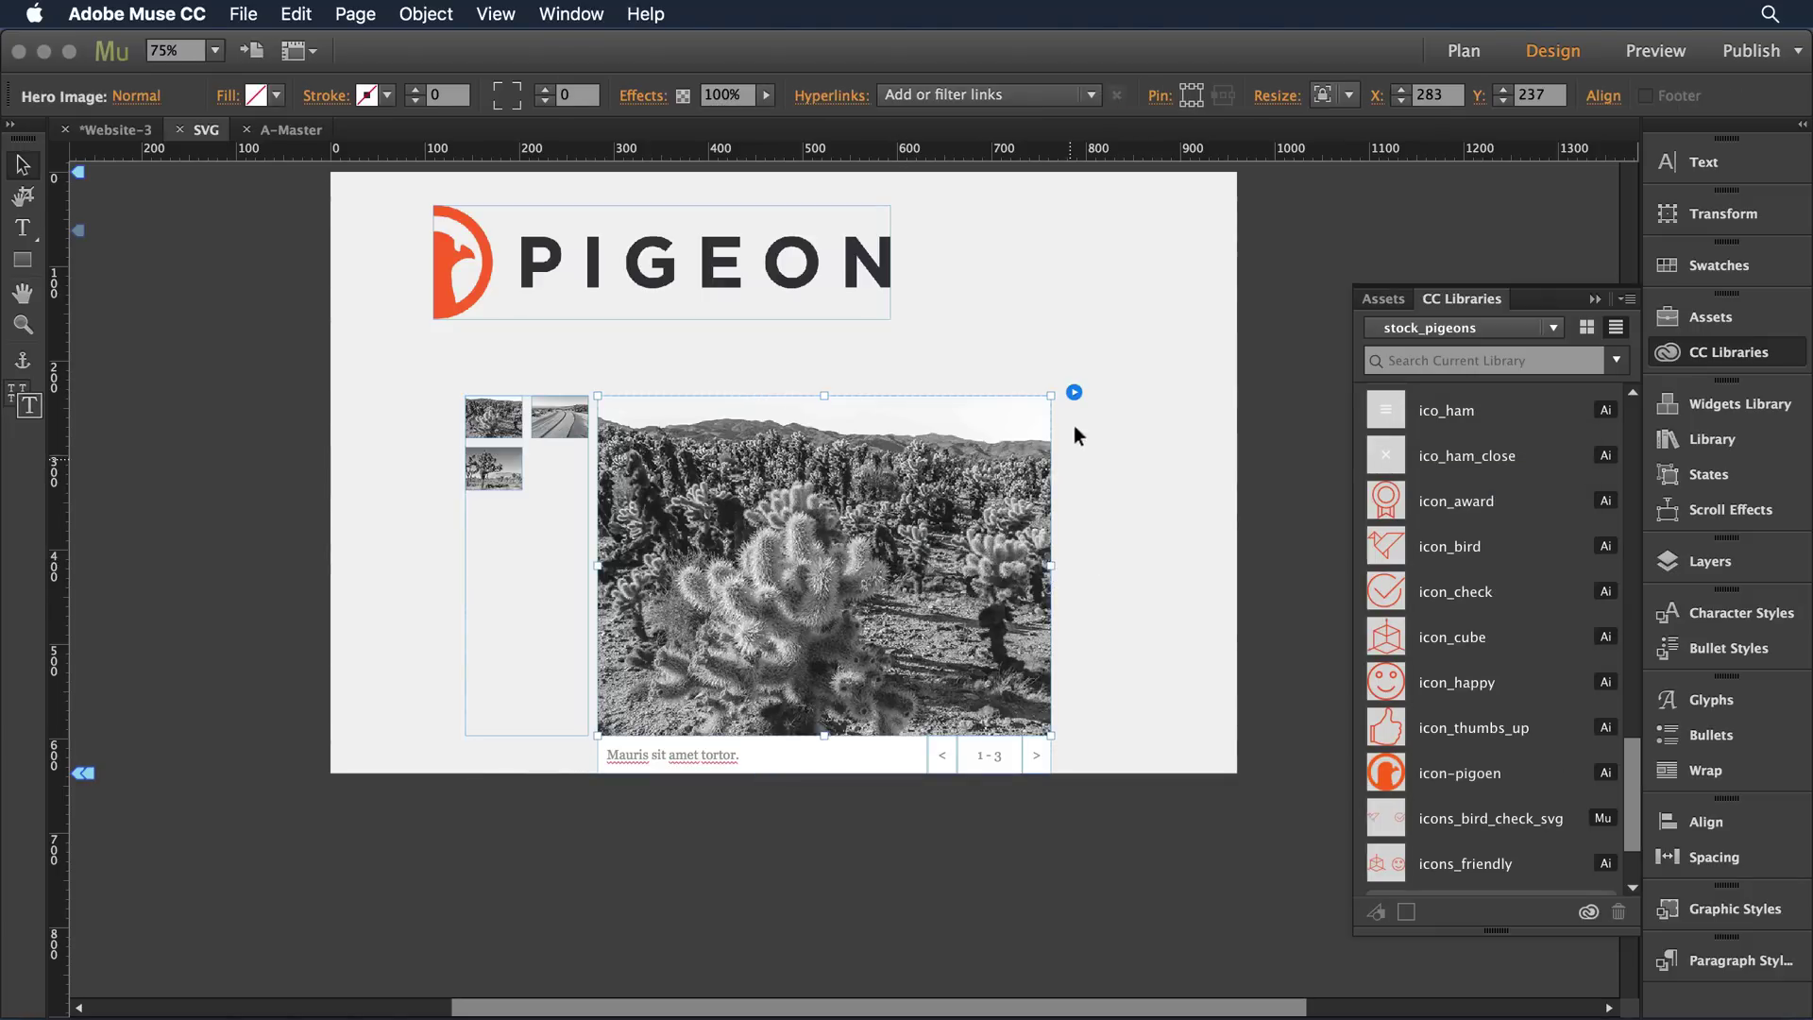
{"action": "left_click", "coordinate": [1074, 390]}
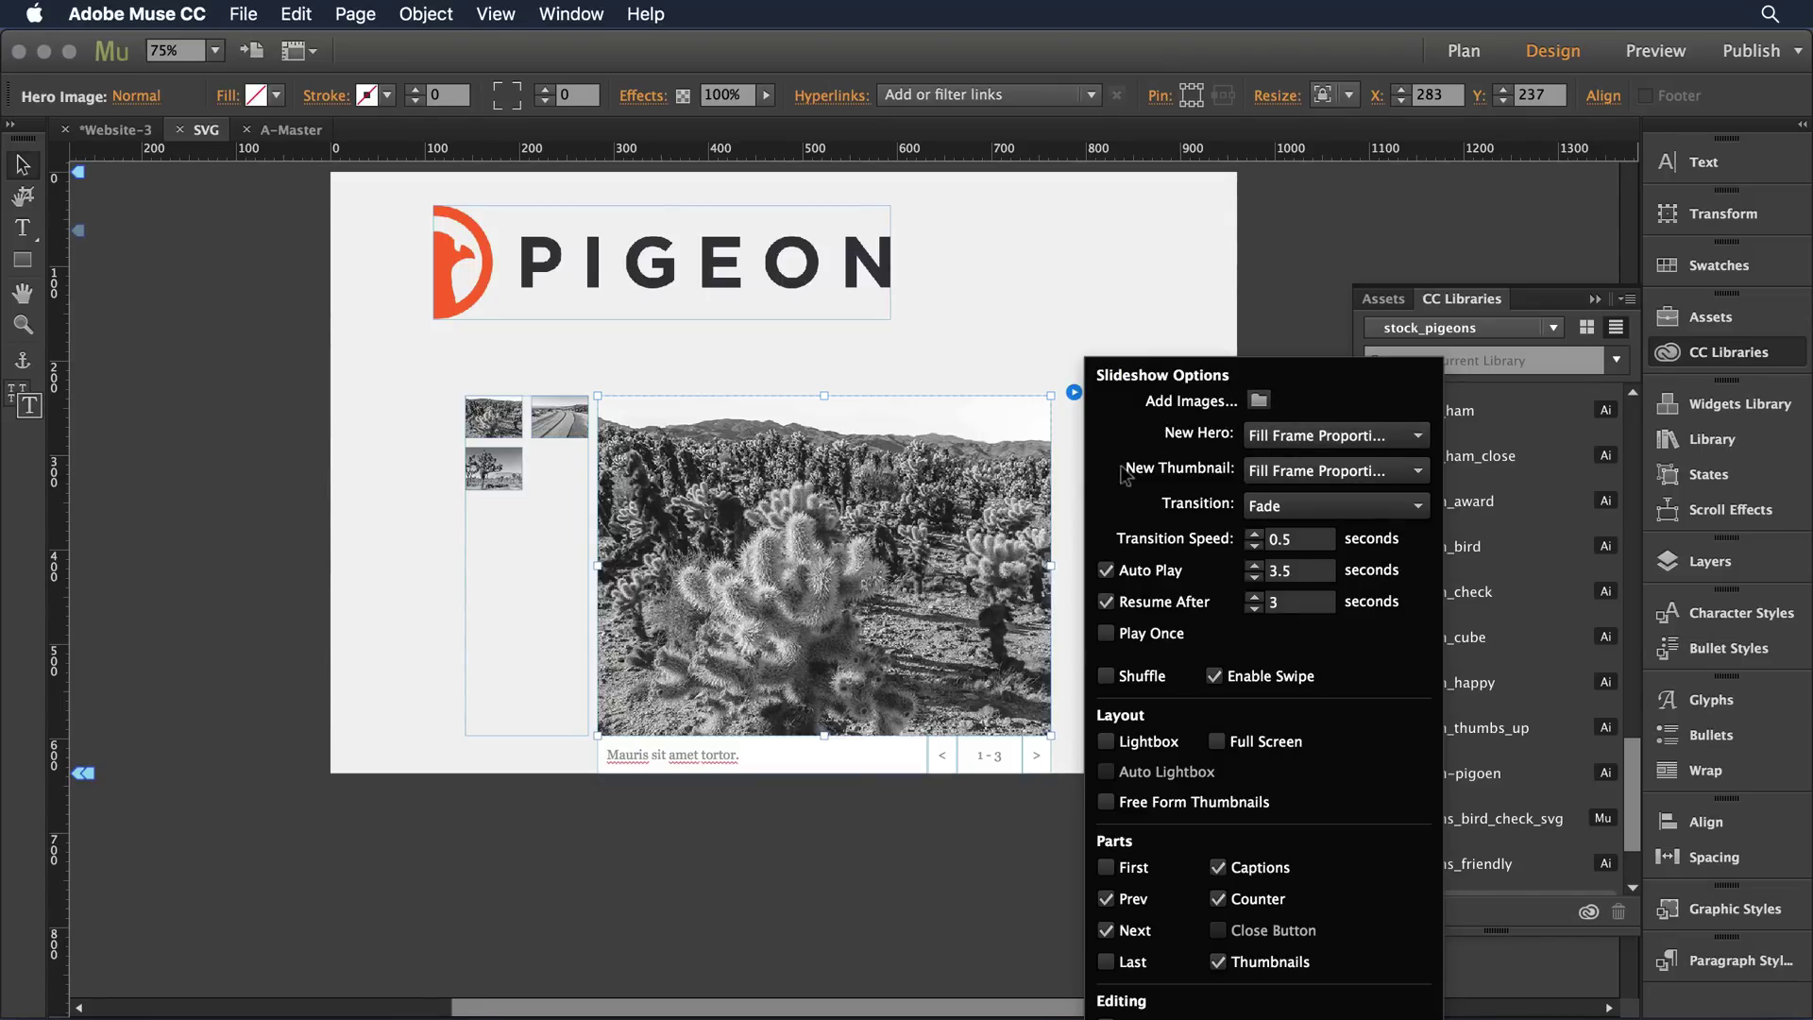
- Drag icon_award, icon_bird, icon_cube and icon-pigeon onto the slideshow as its four slides
{"action": "left_click", "coordinate": [863, 359]}
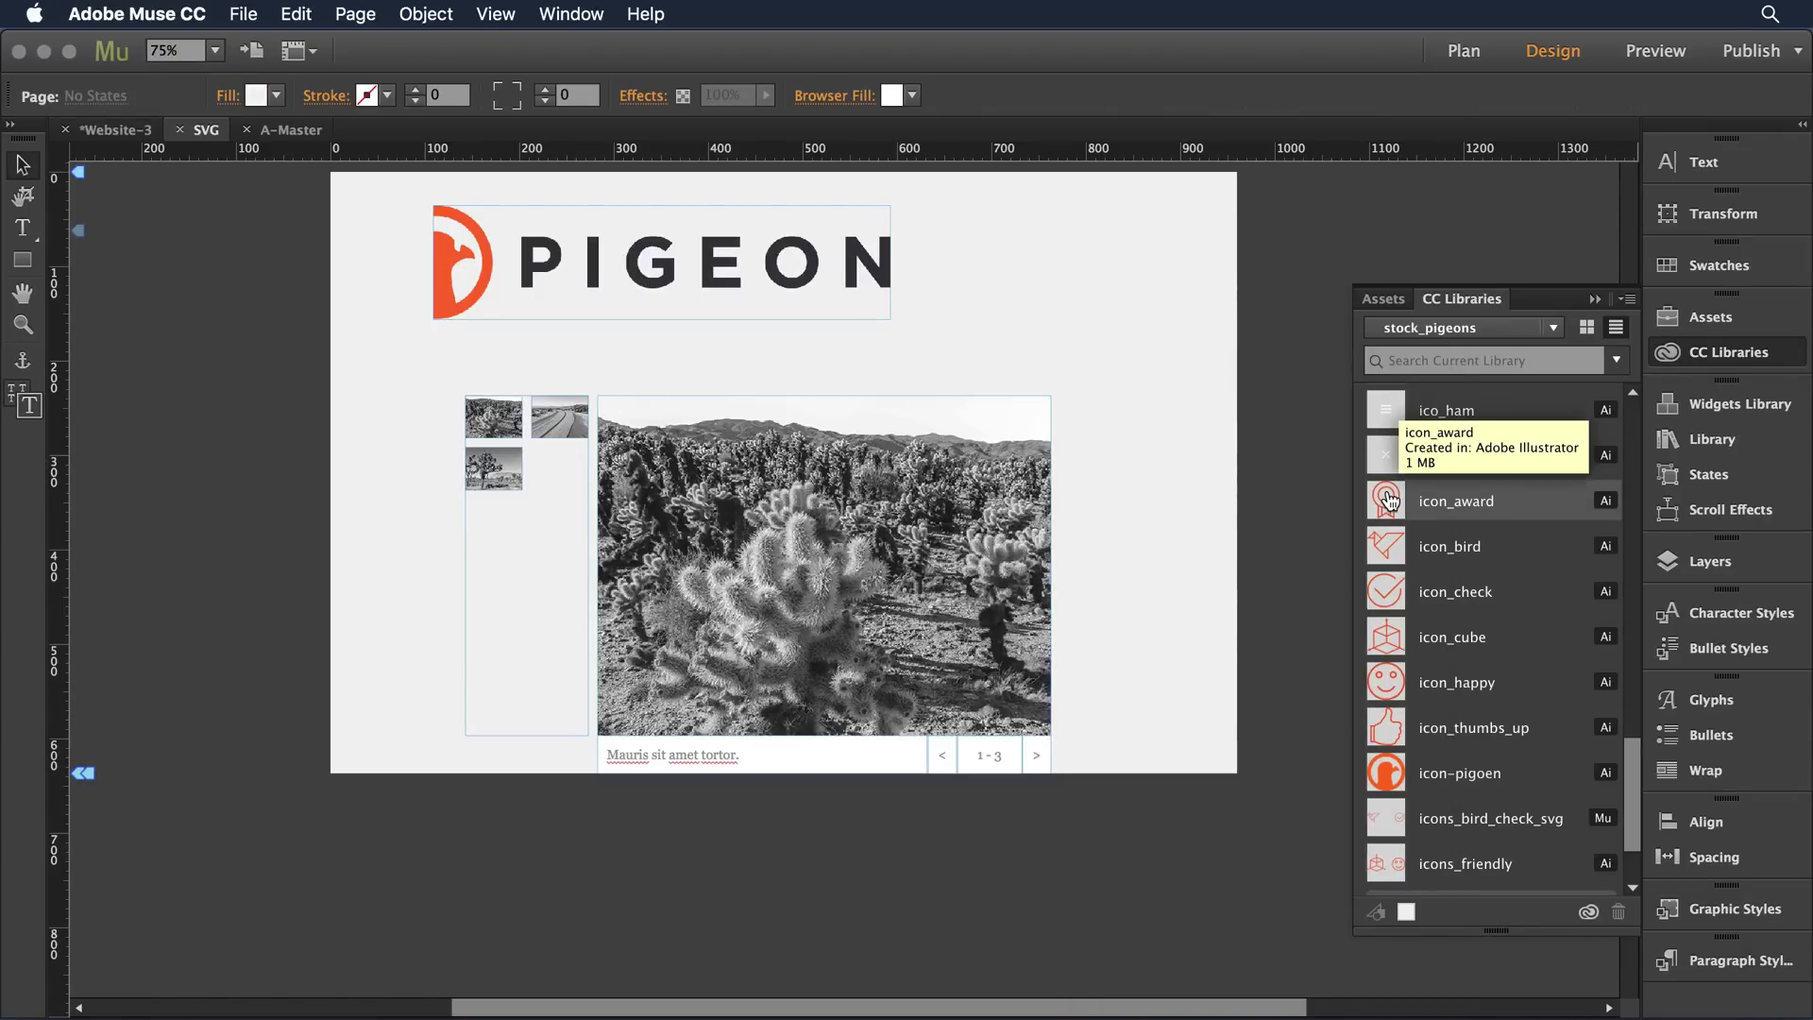
{"action": "left_click_drag", "start_coordinate": [1390, 501], "coordinate": [648, 458]}
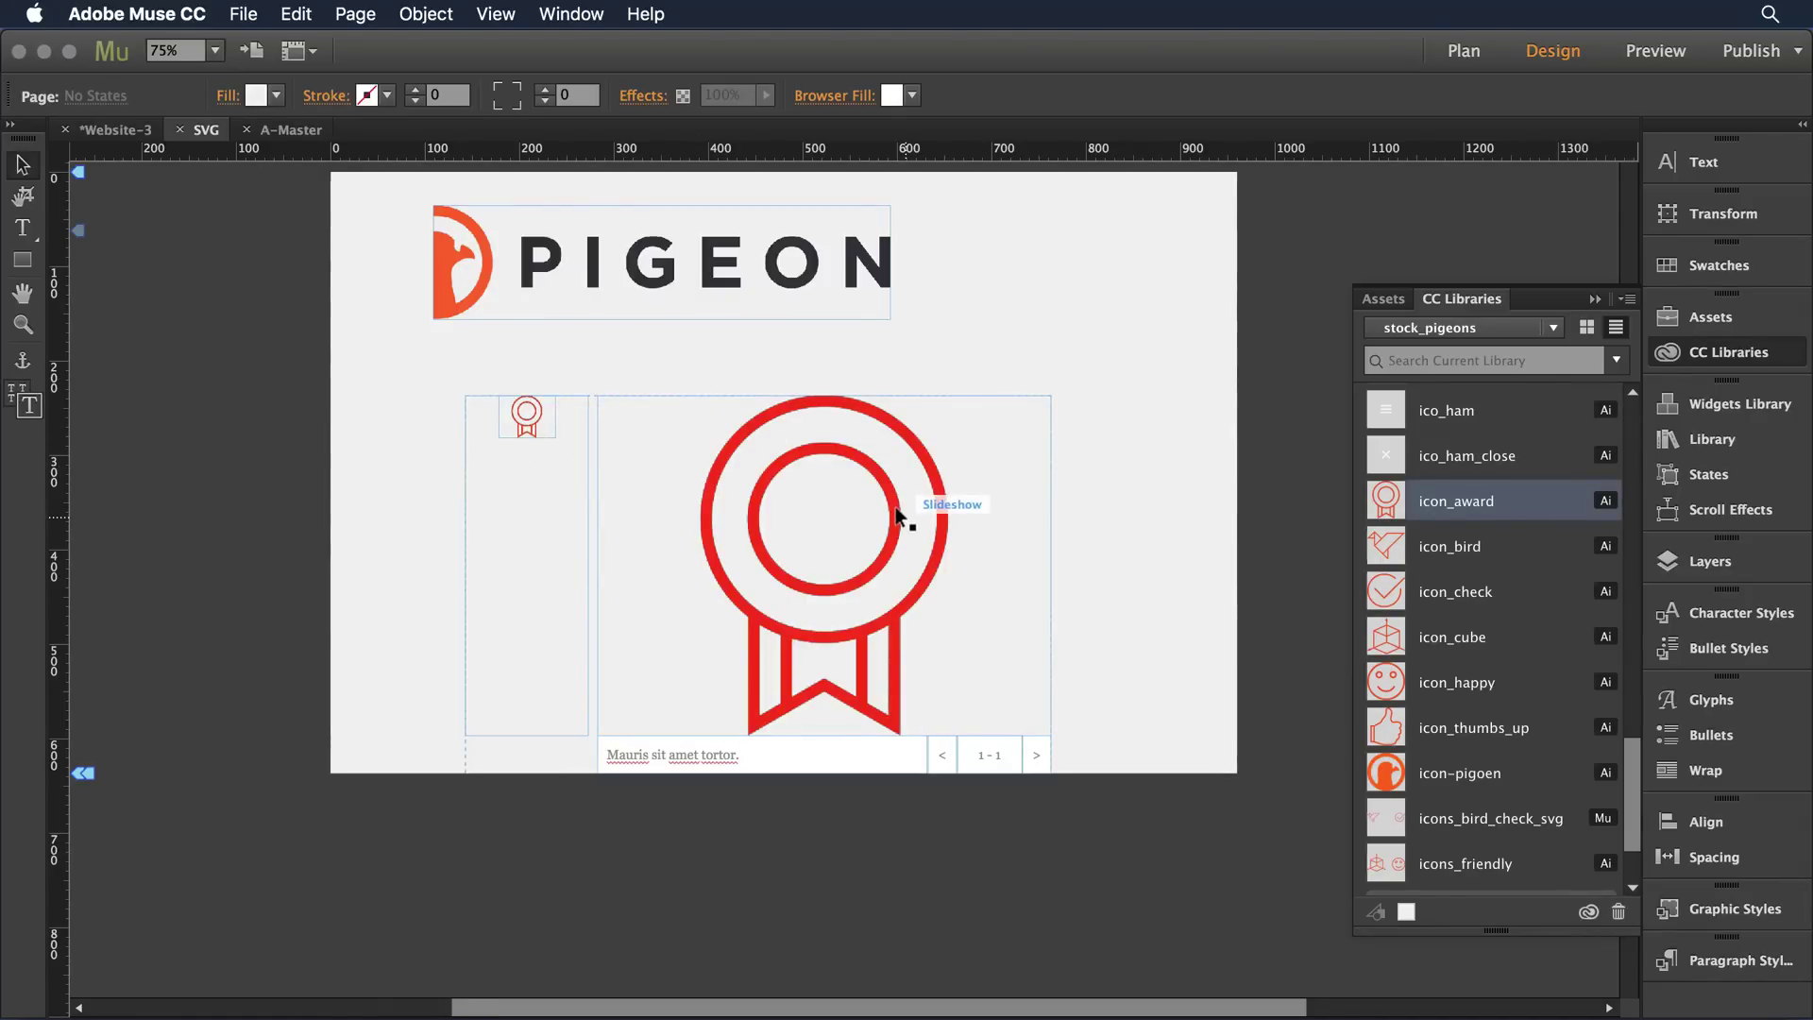
{"action": "left_click_drag", "start_coordinate": [1474, 559], "coordinate": [774, 436]}
{"action": "left_click_drag", "start_coordinate": [1396, 638], "coordinate": [820, 502]}
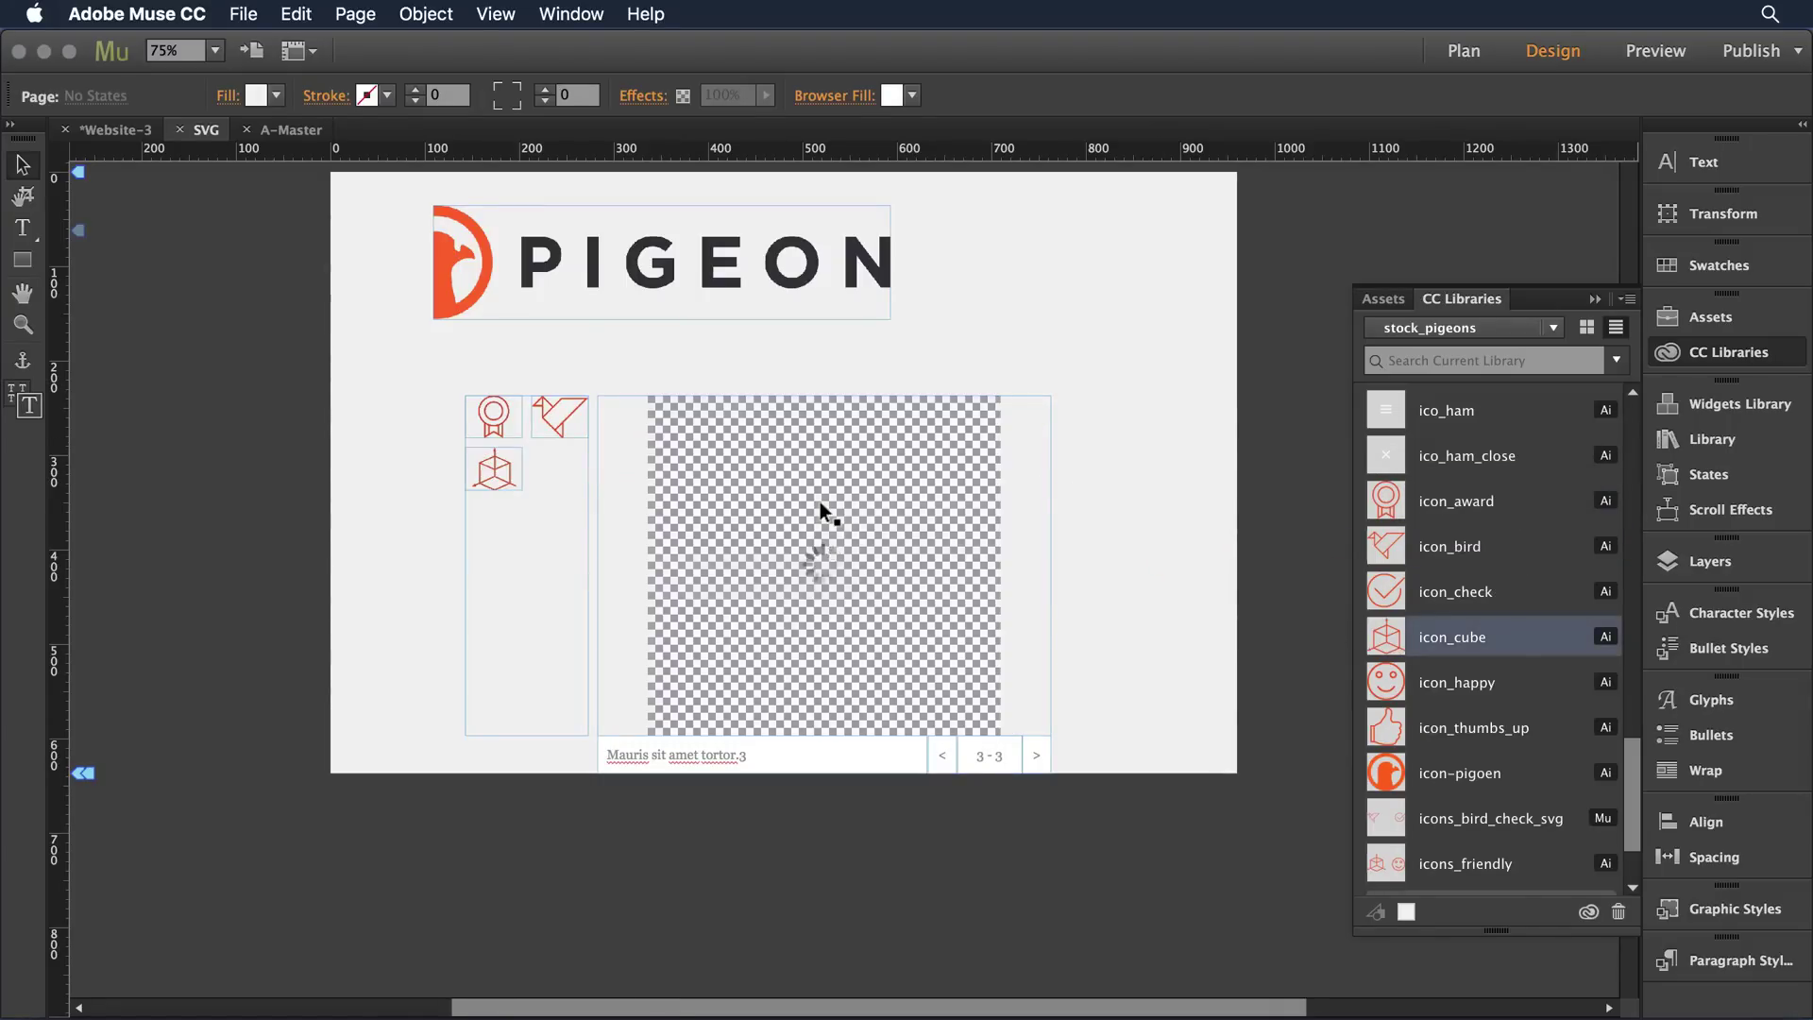
{"action": "left_click_drag", "start_coordinate": [1387, 771], "coordinate": [693, 432]}
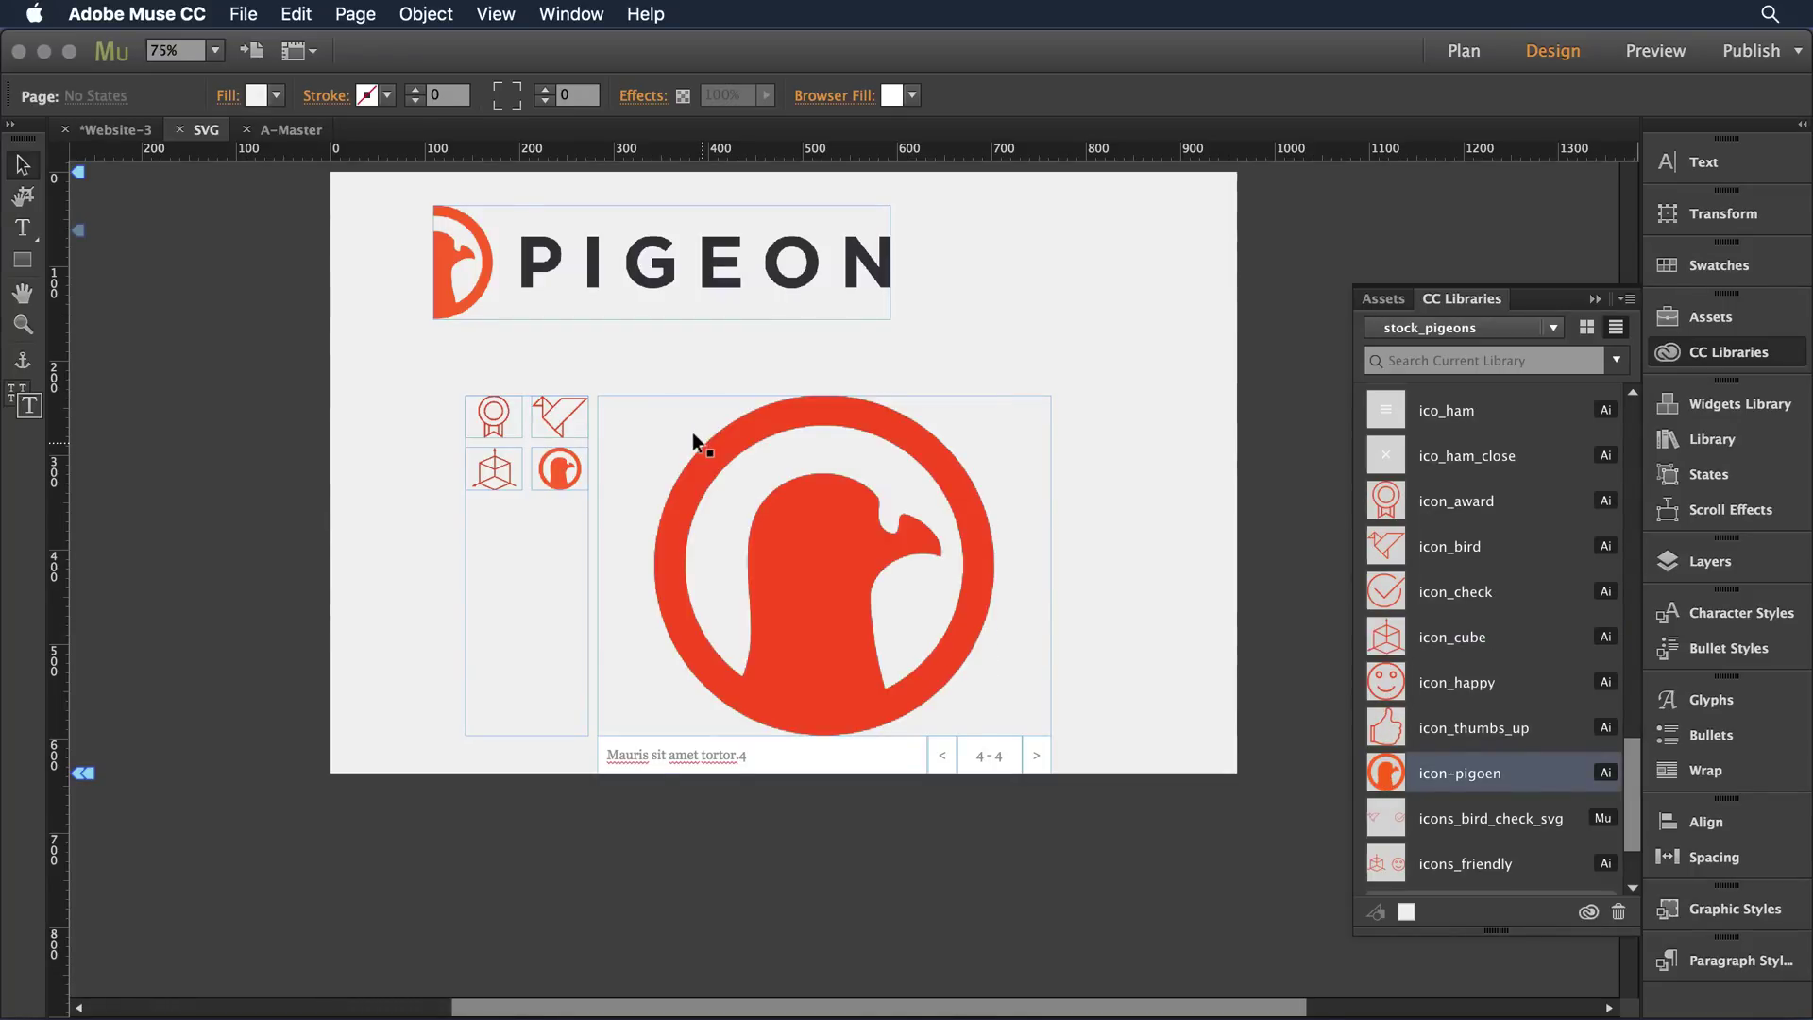
- Test the bird and award thumbnails, then select the whole slideshow together with the PIGEON logo
{"action": "left_click", "coordinate": [535, 408]}
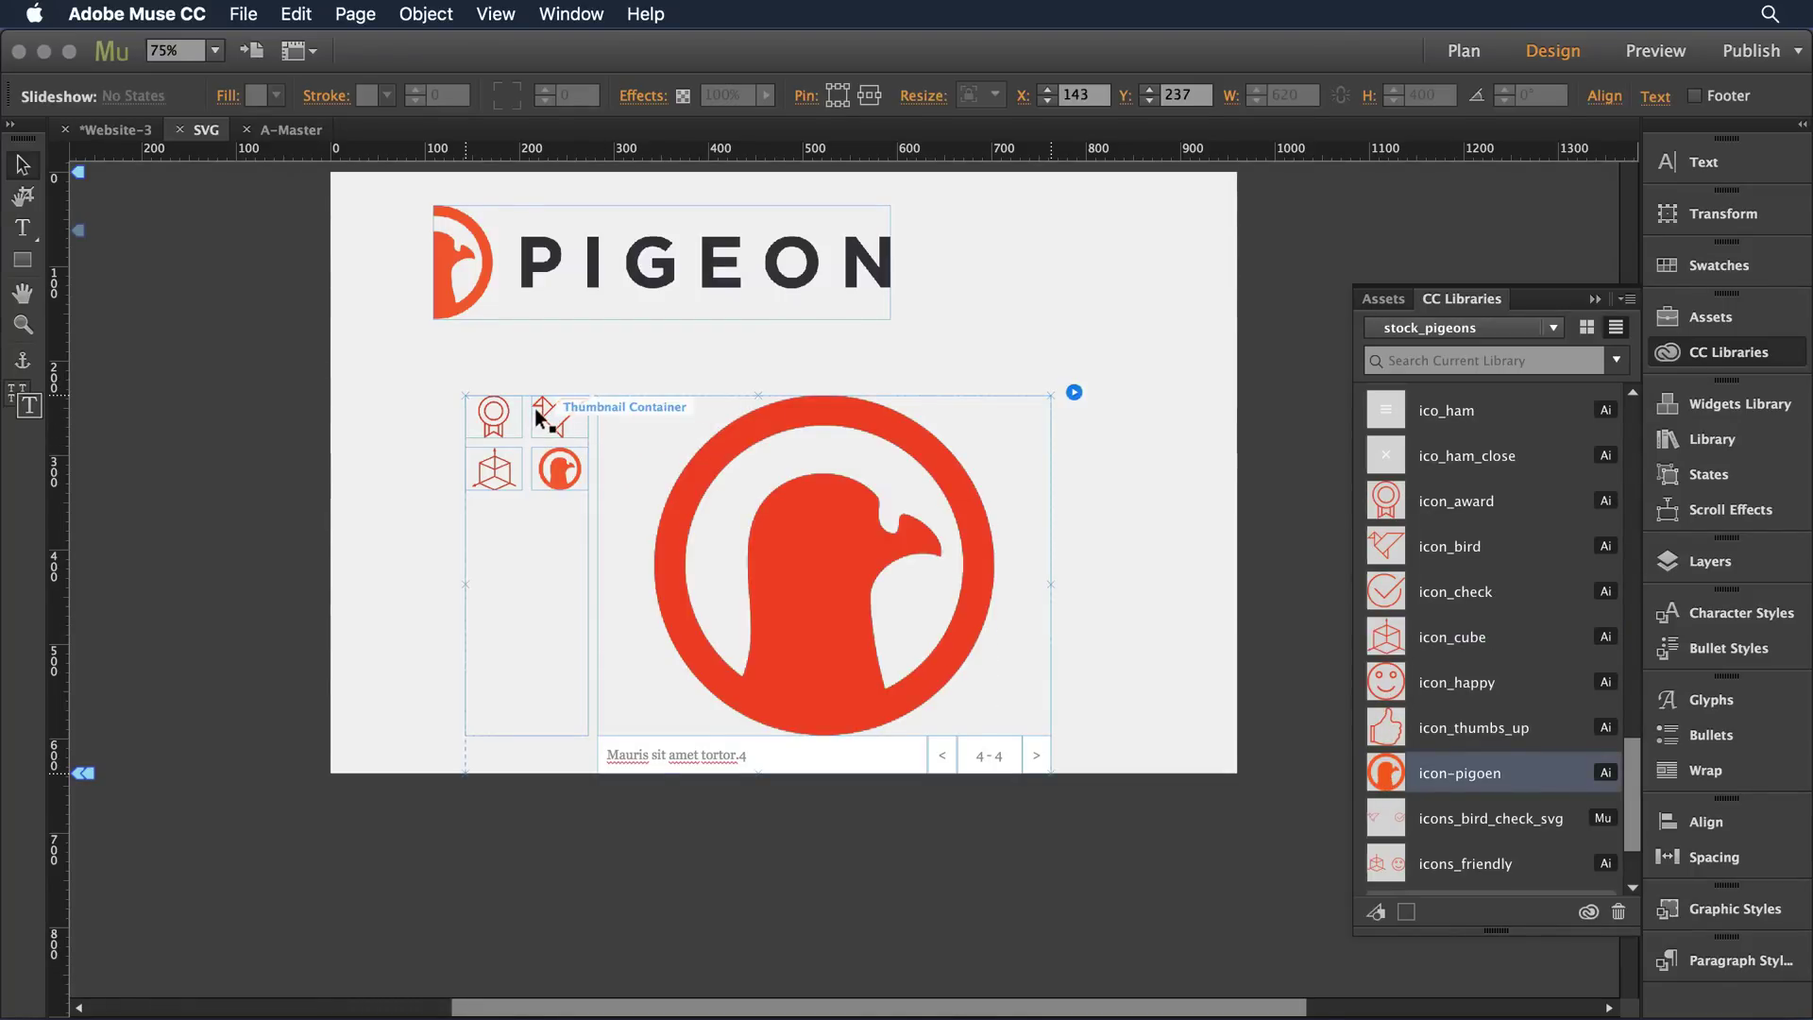
{"action": "left_click", "coordinate": [534, 408]}
{"action": "left_click", "coordinate": [534, 408]}
{"action": "left_click", "coordinate": [499, 411]}
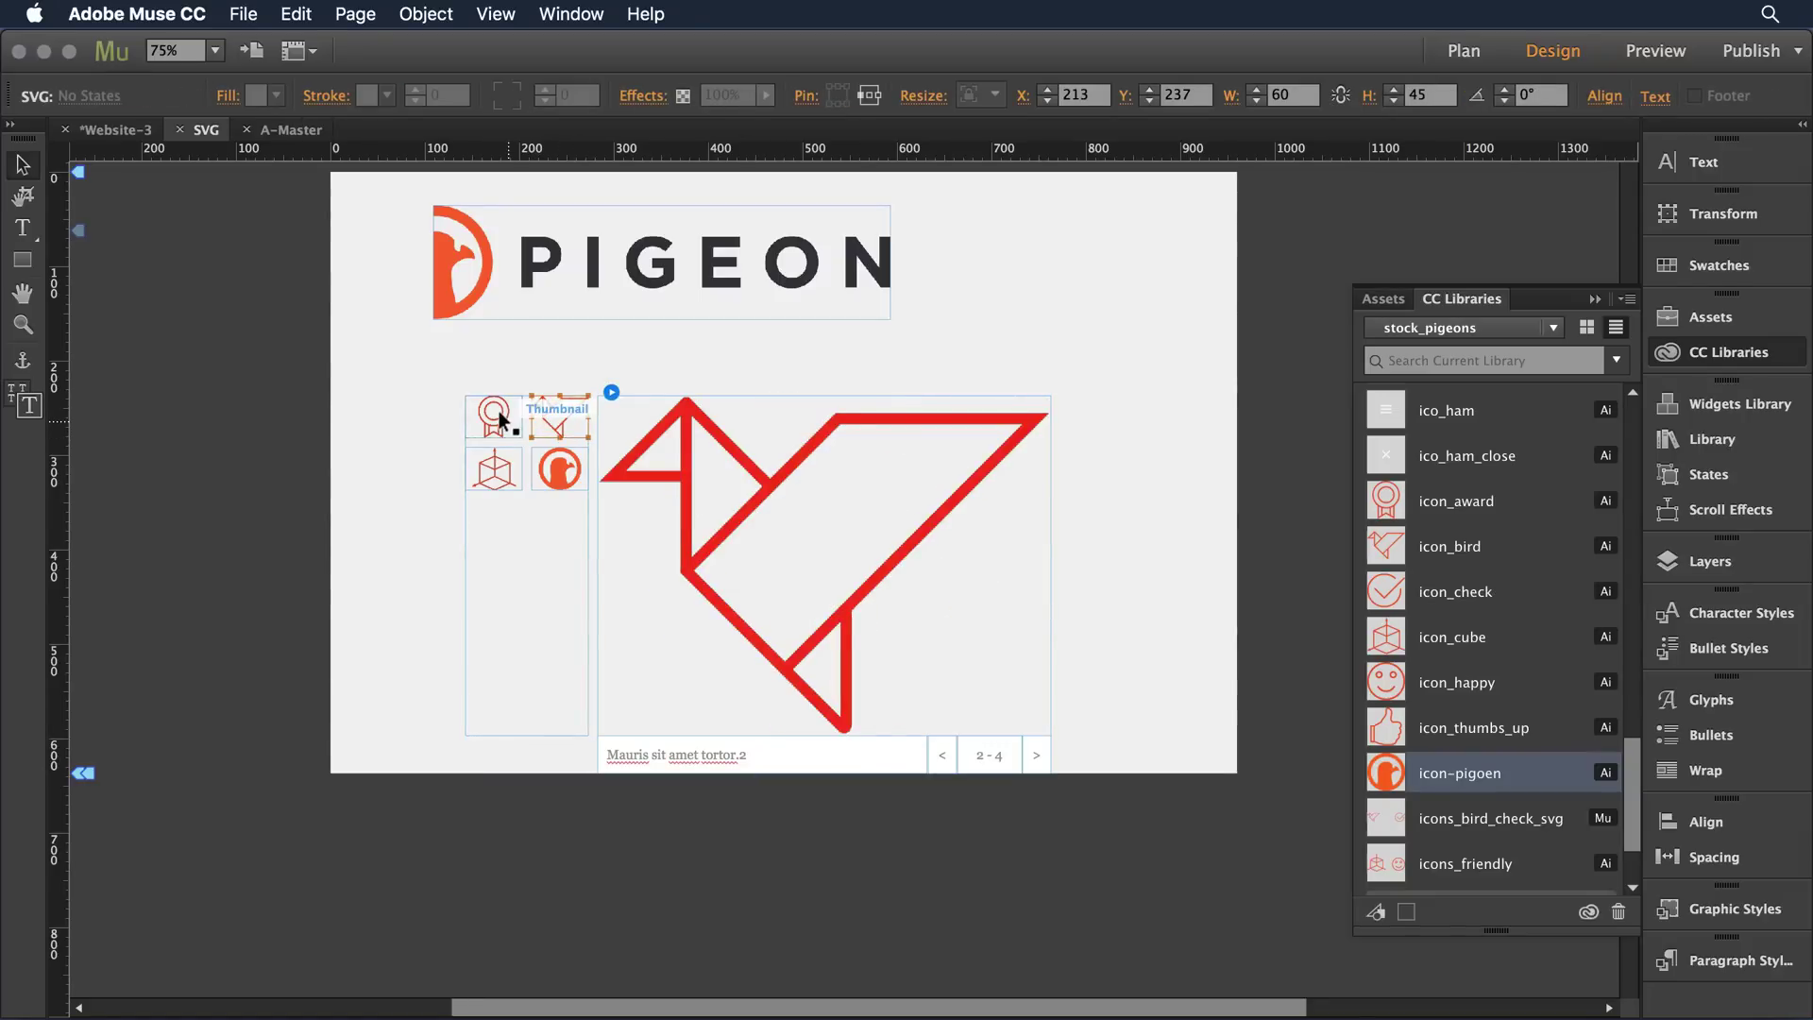
{"action": "left_click", "coordinate": [493, 434]}
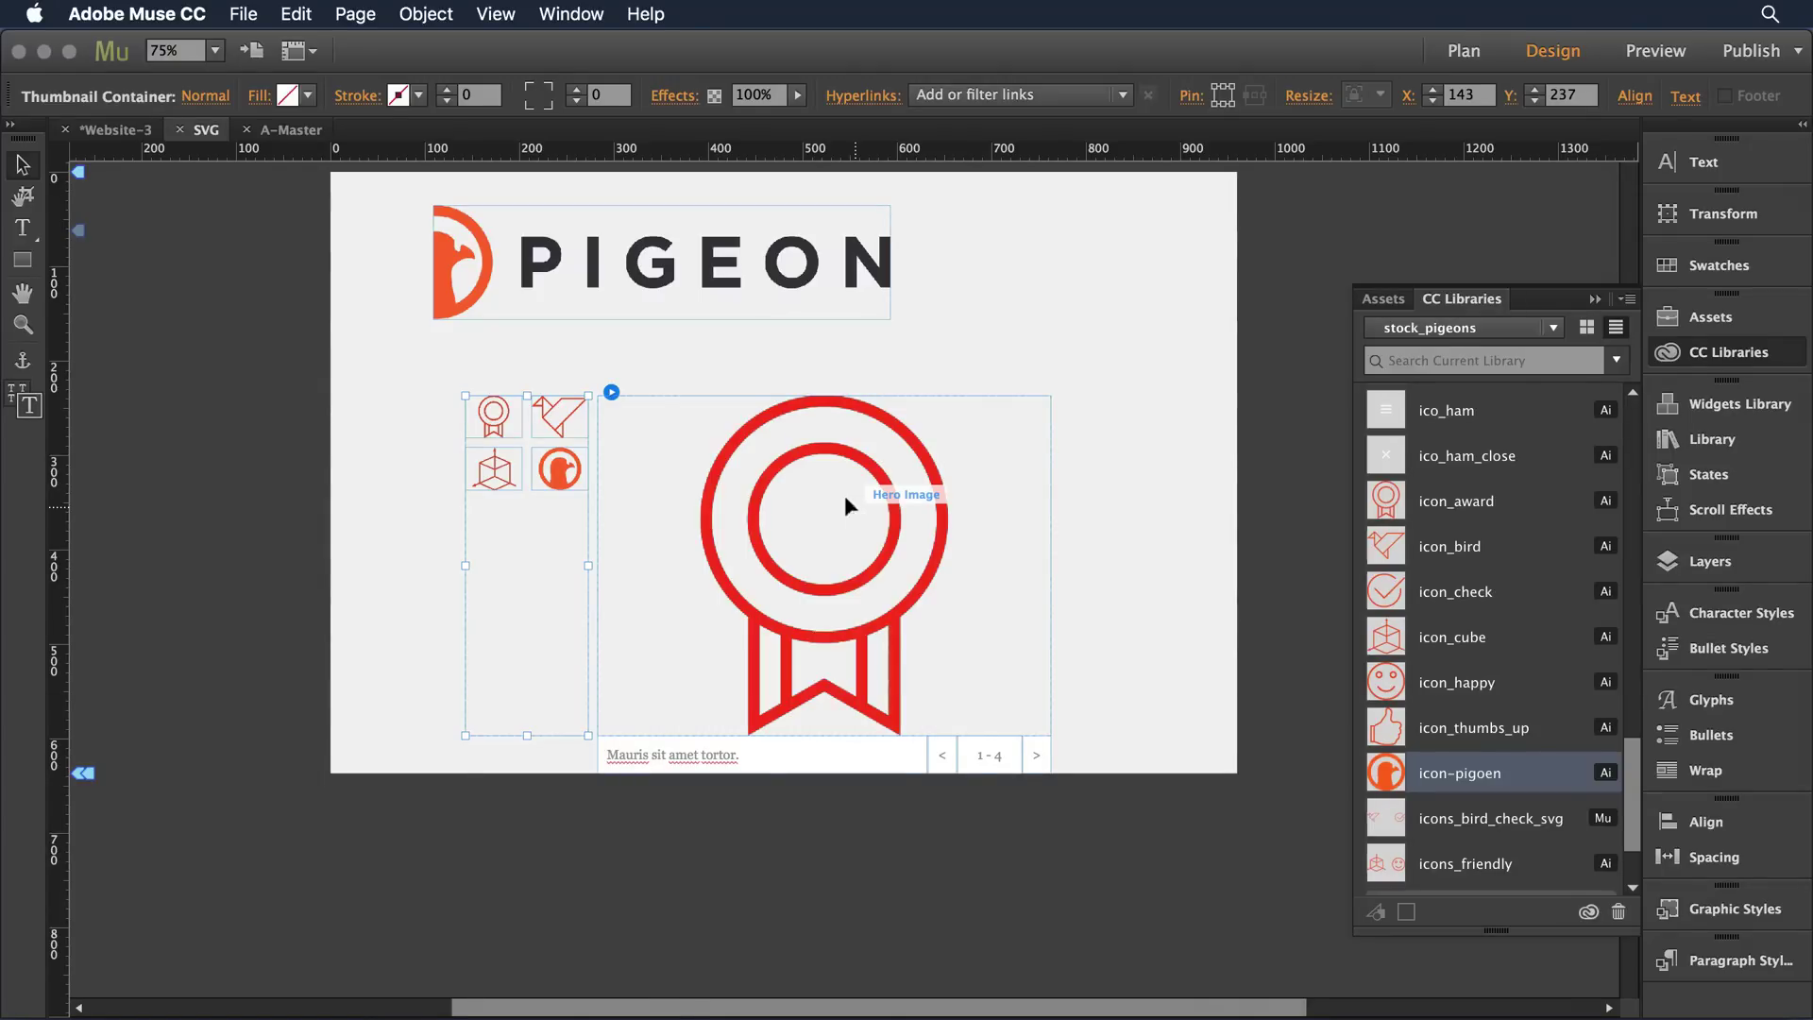
{"action": "key", "text": "Escape"}
{"action": "left_click", "coordinate": [841, 274], "text": "shift"}
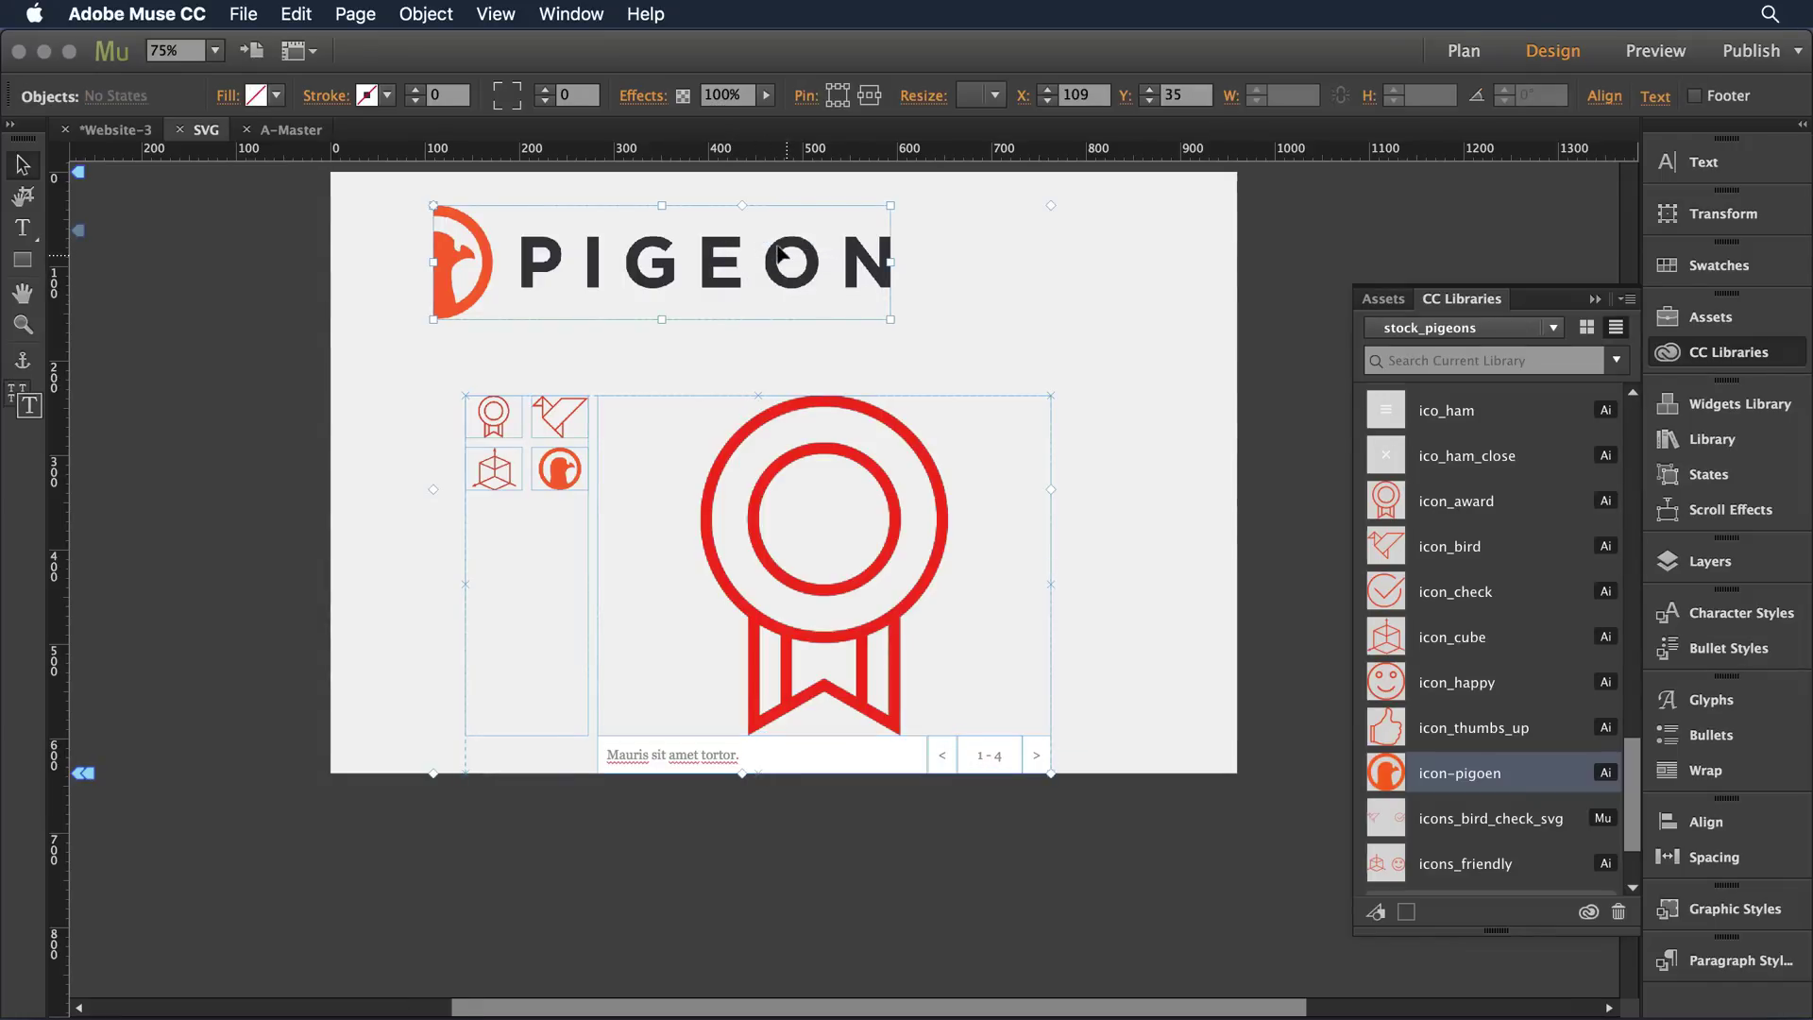
- Shift the logo and slideshow about 490 px down the page and search the library for 'accro'
{"action": "key", "text": "super+z"}
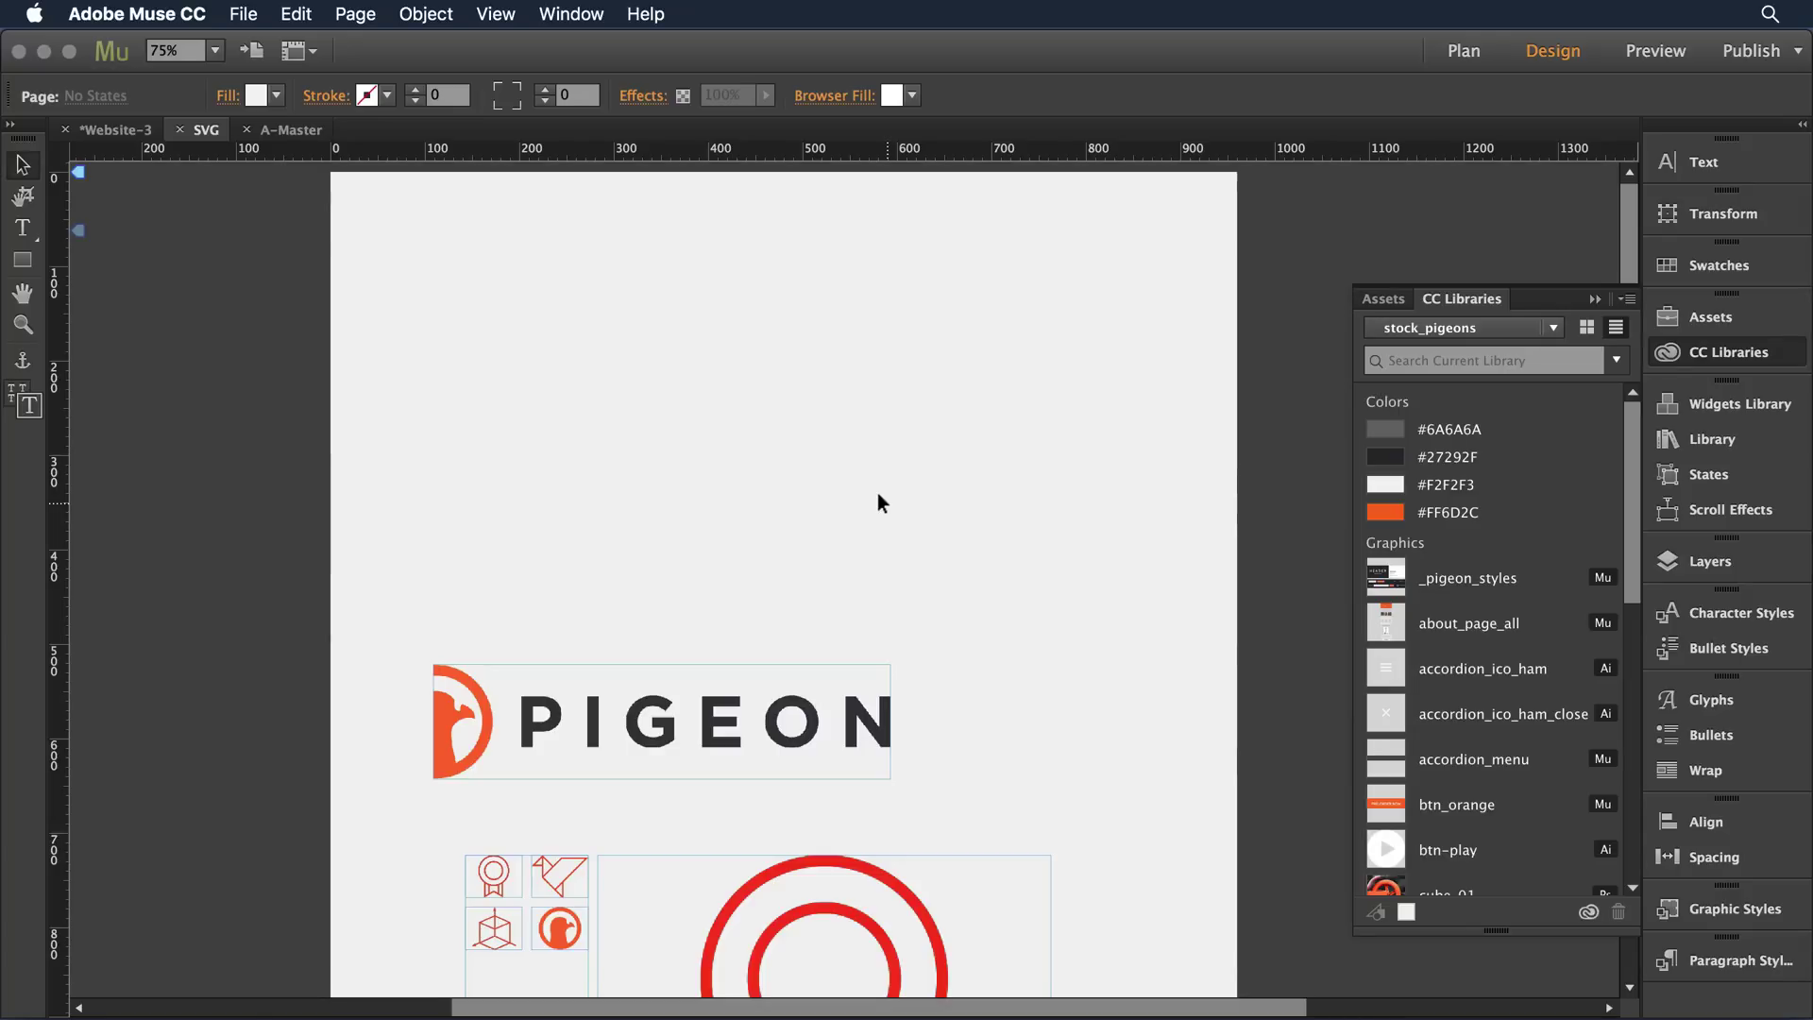
{"action": "left_click", "coordinate": [1409, 361]}
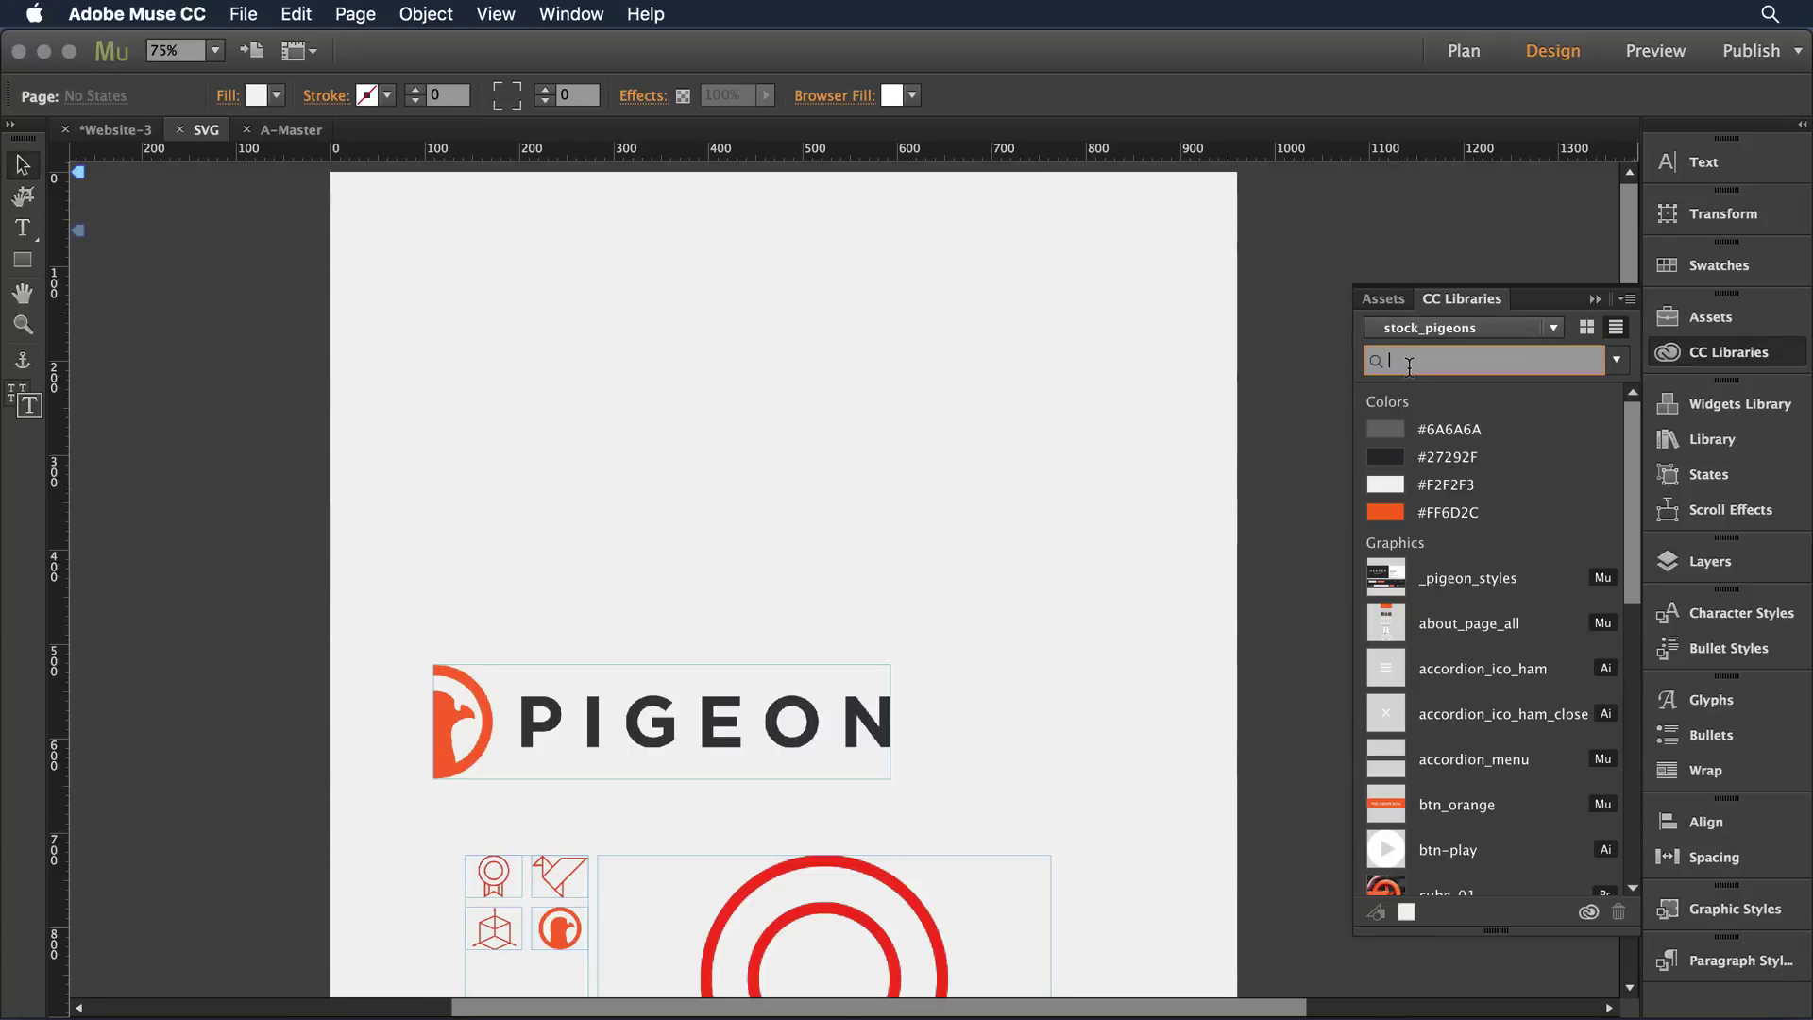
{"action": "type", "text": "accro"}
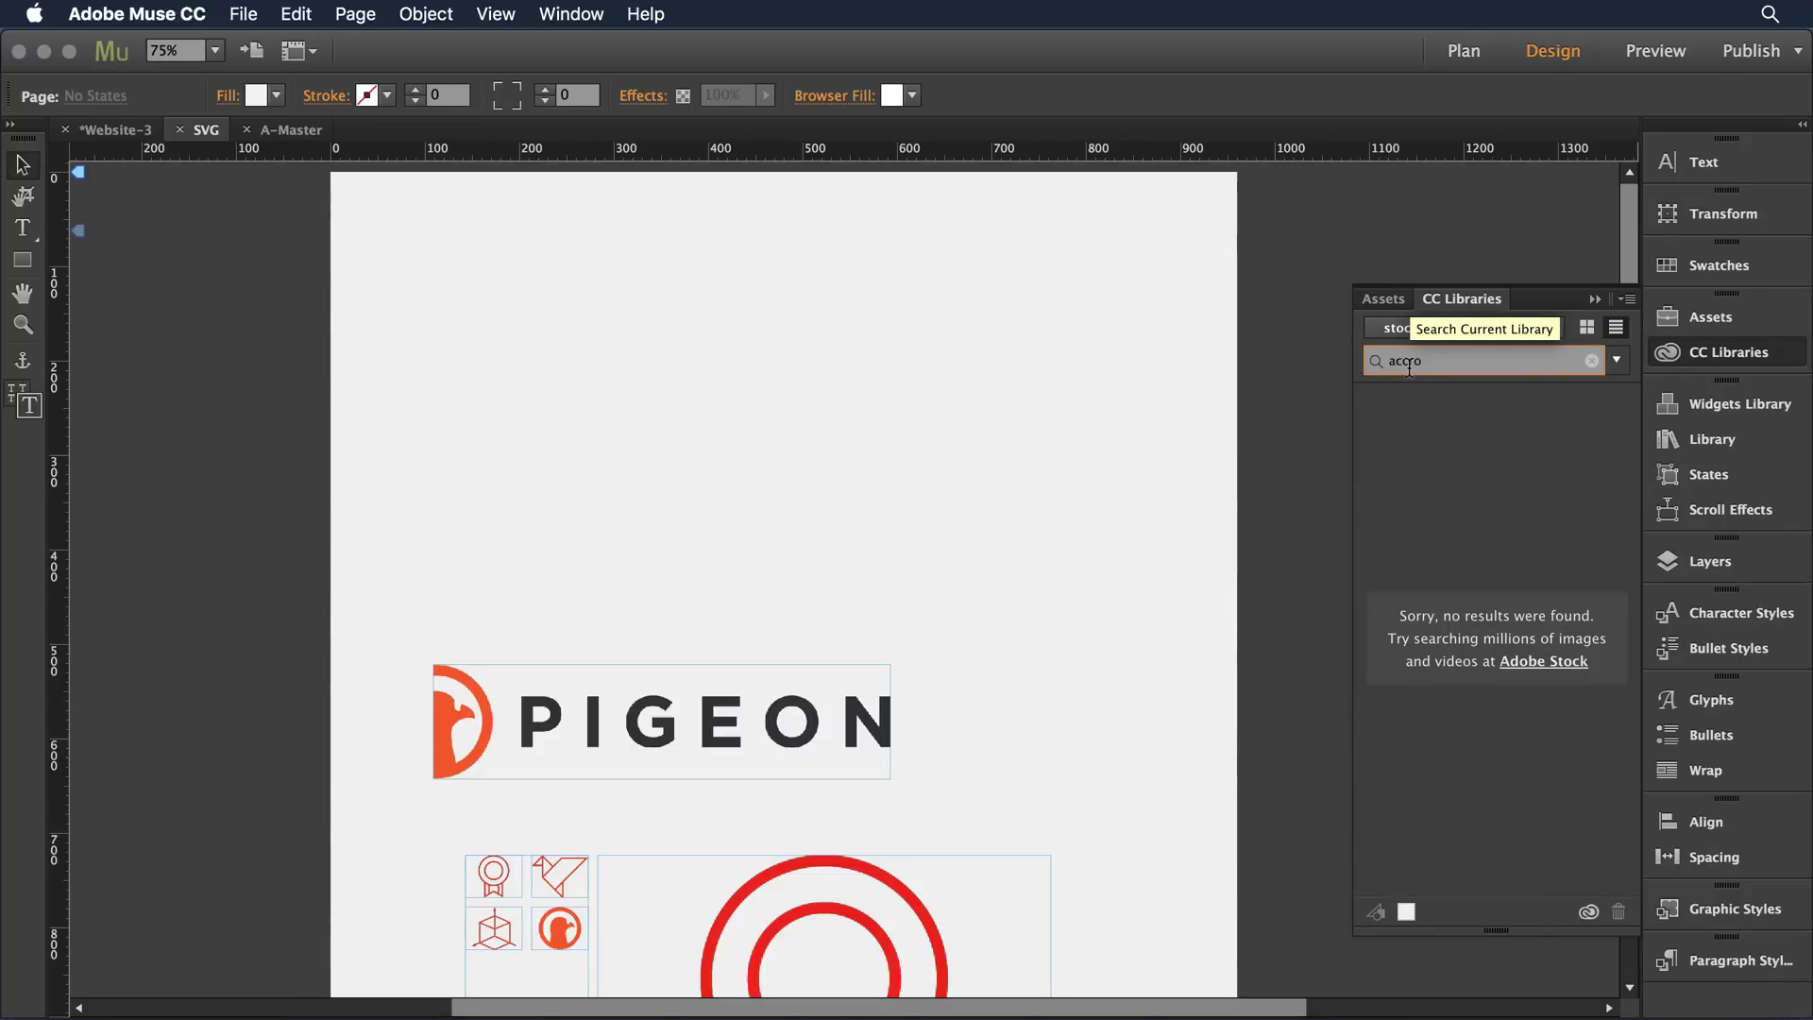
- Correct the search to 'accor', place accordion_menu at the page top (X 109, Y 86), and test its toggle
{"action": "key", "text": "BackSpace"}
{"action": "key", "text": "BackSpace"}
{"action": "type", "text": "or"}
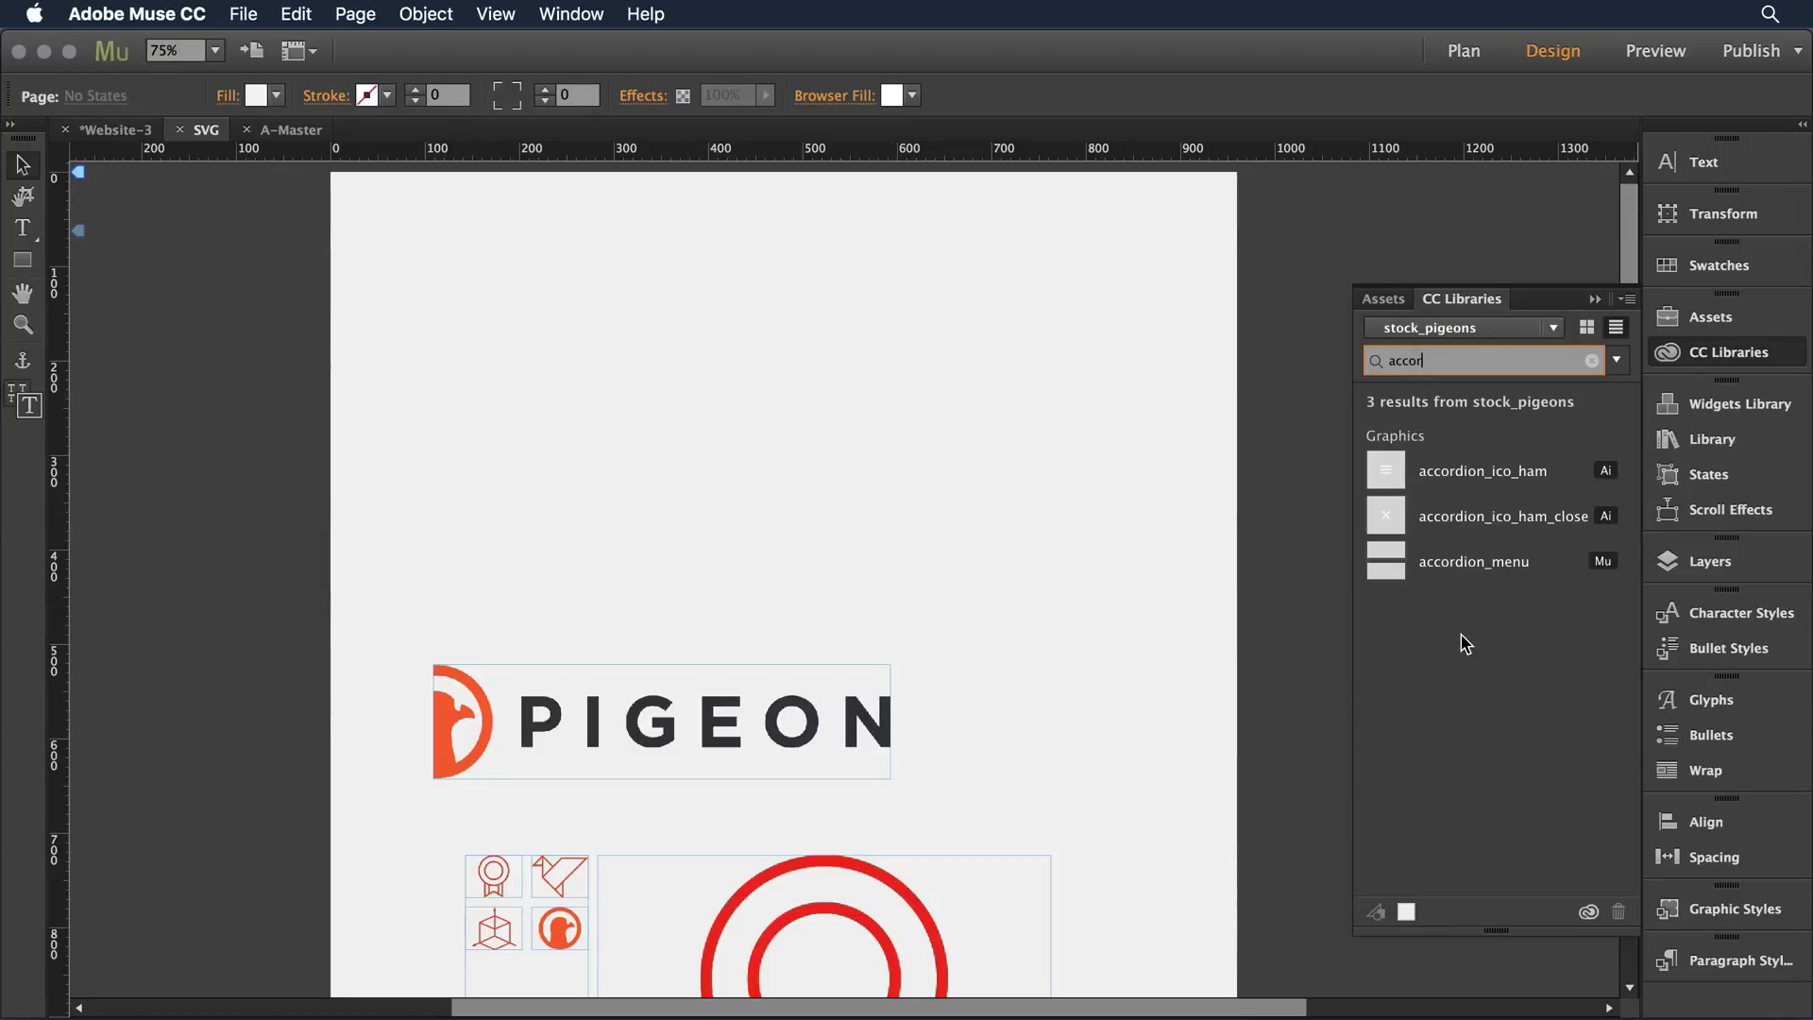
{"action": "left_click_drag", "start_coordinate": [1474, 561], "coordinate": [427, 250]}
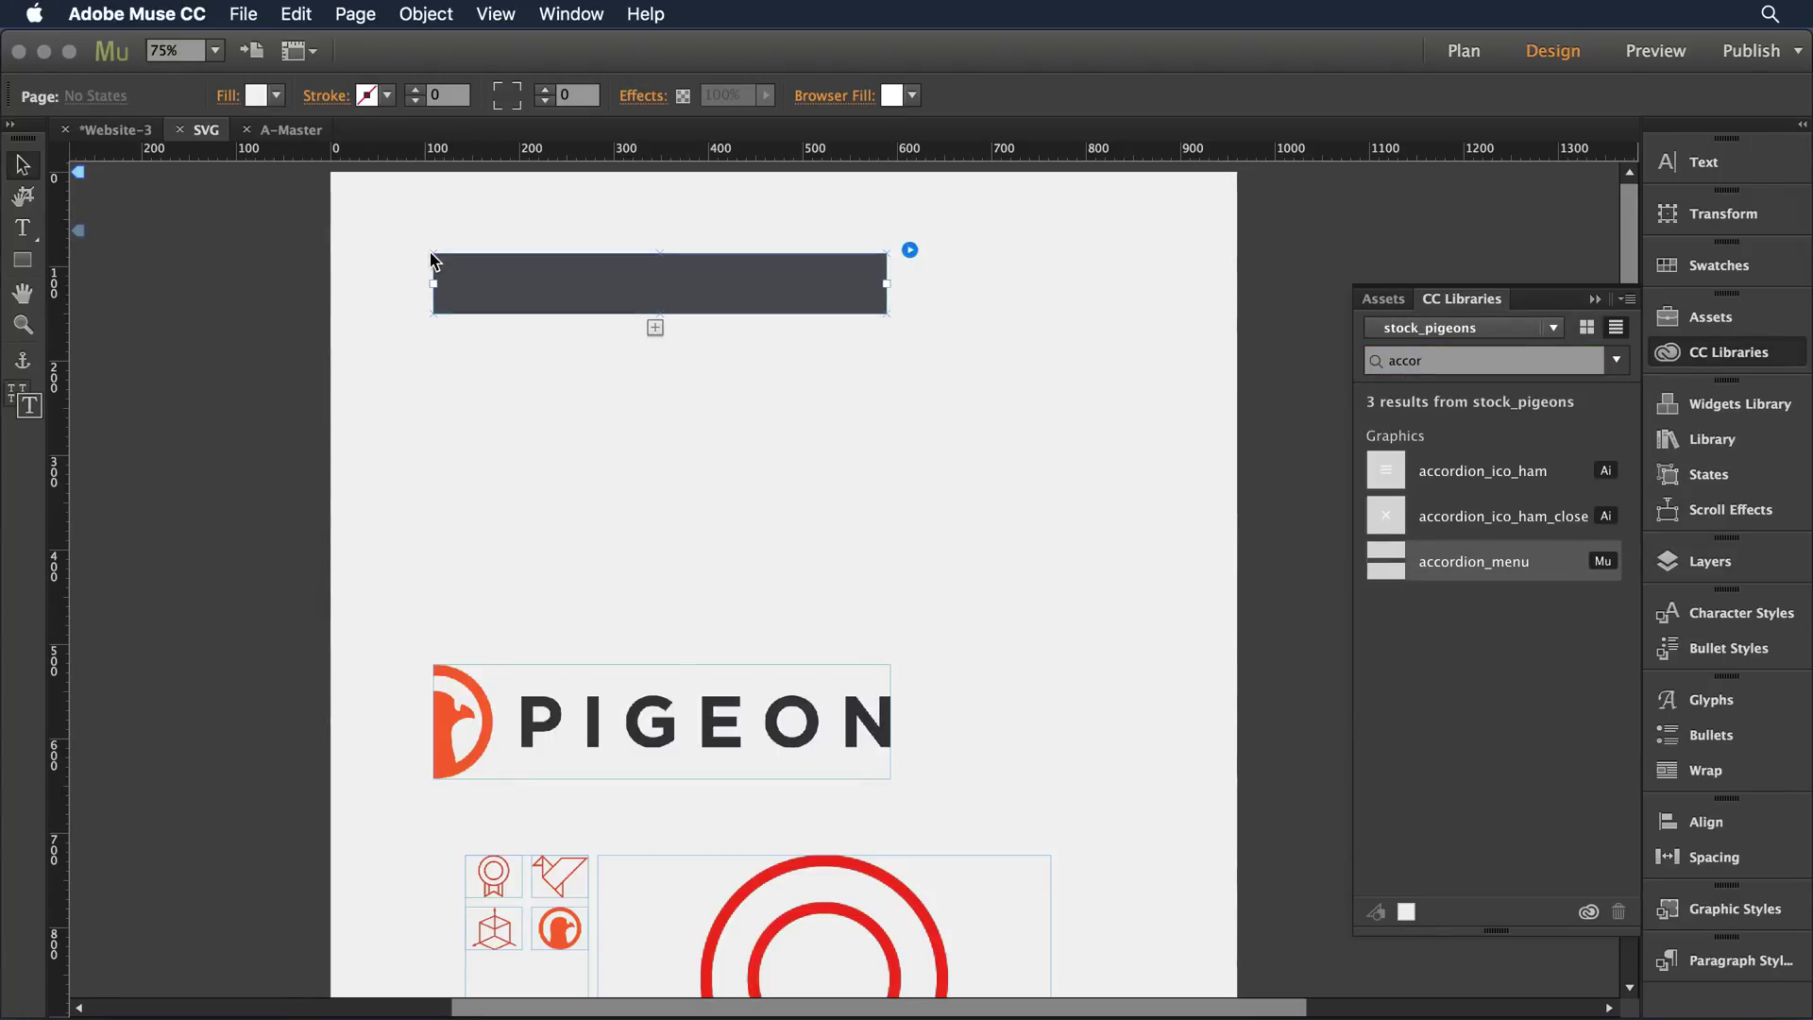
{"action": "left_click", "coordinate": [756, 281]}
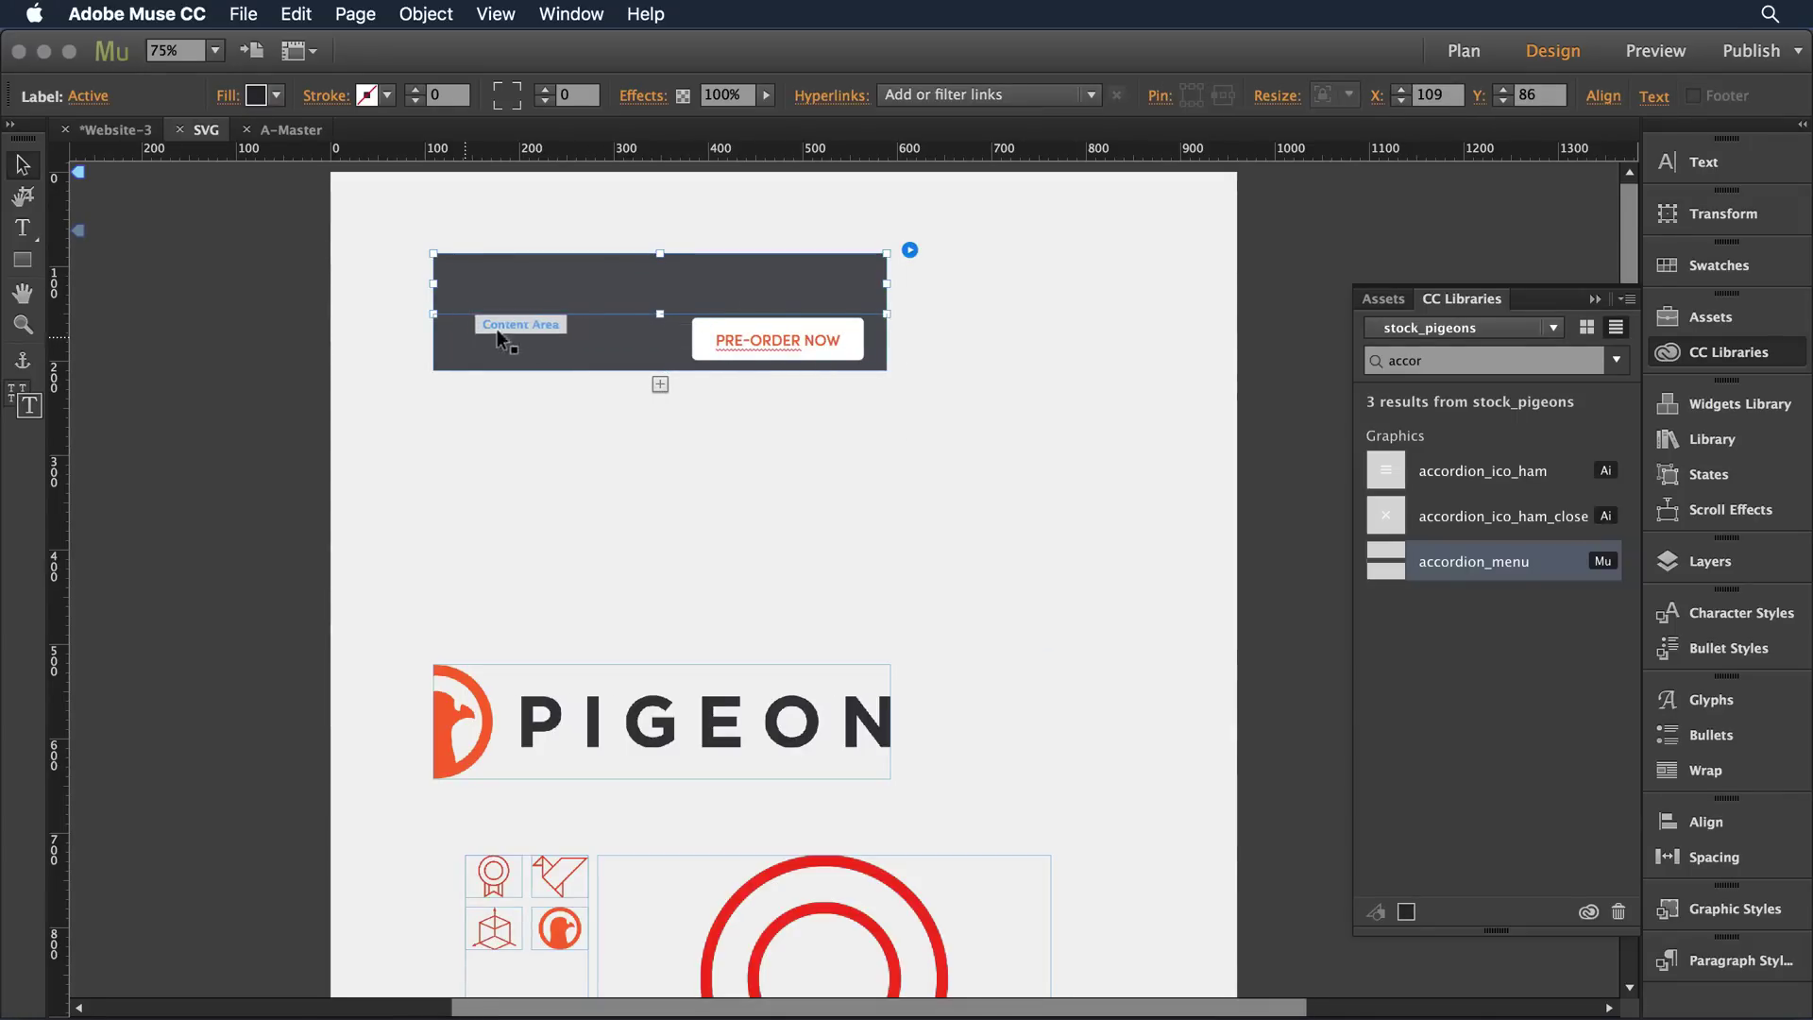
{"action": "left_click", "coordinate": [756, 302]}
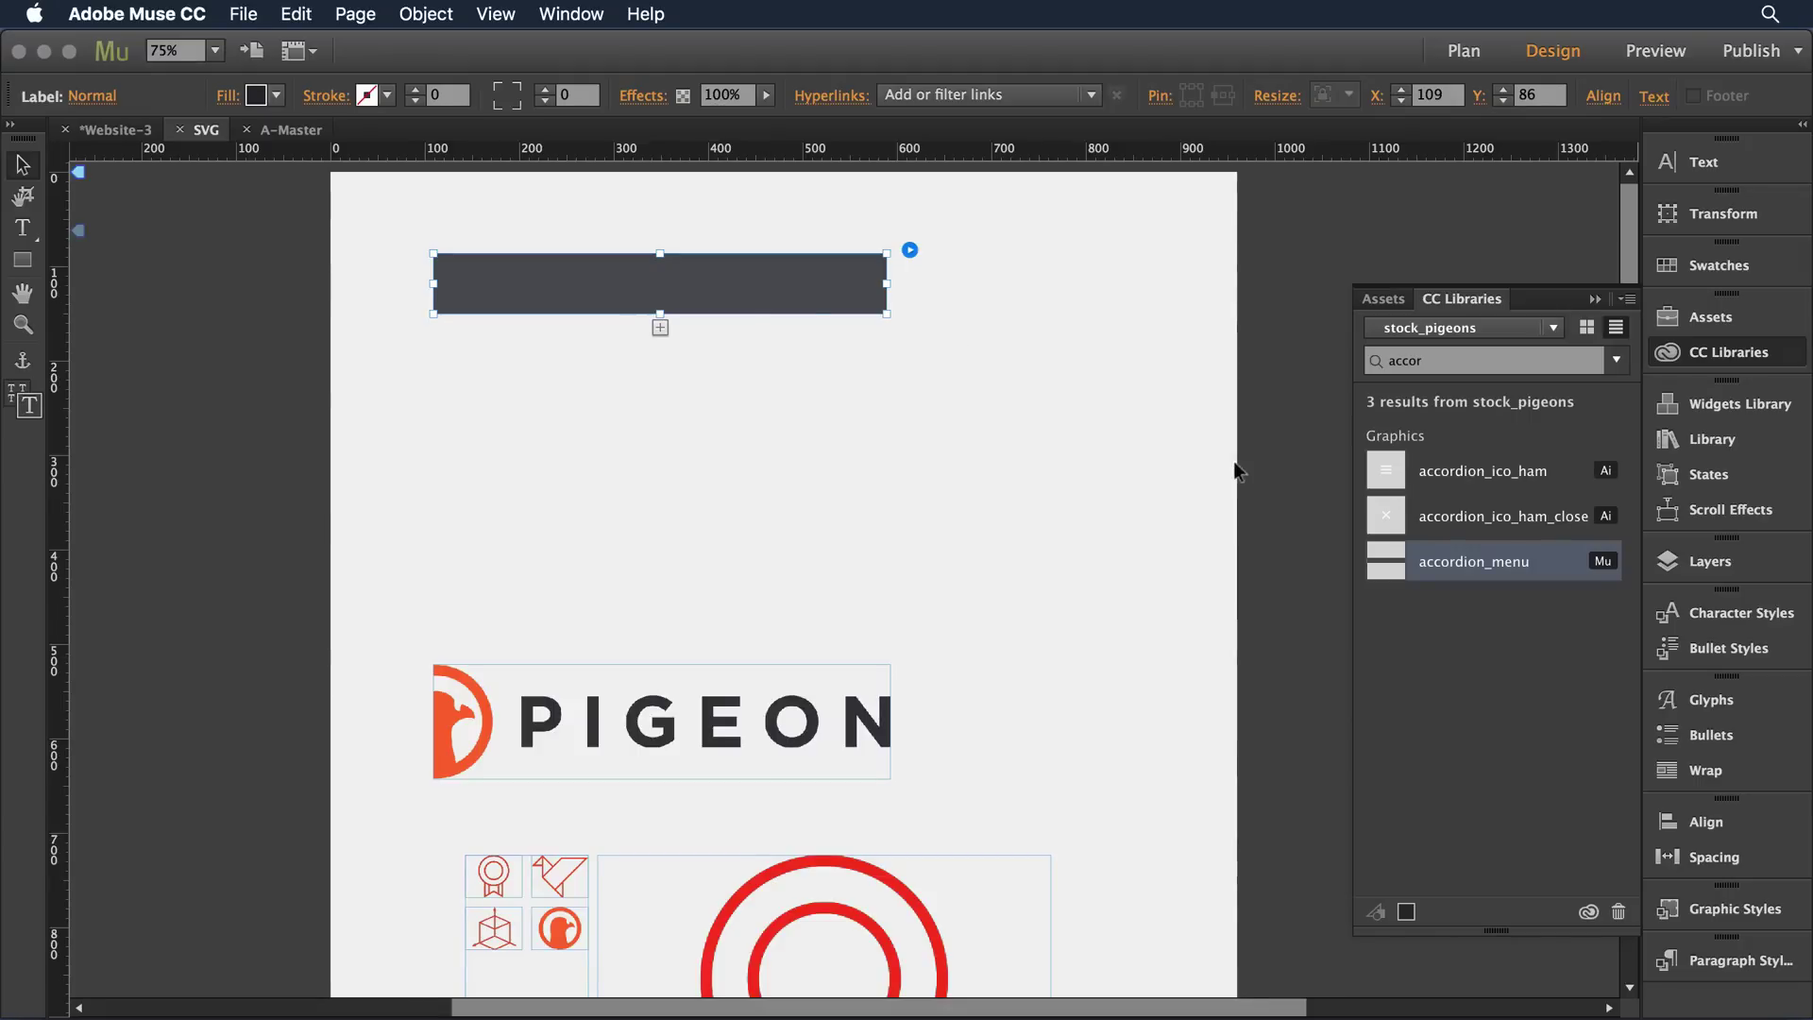
- Place accordion_ico_ham on the pasteboard with accordion_ico_ham_close beneath it
{"action": "left_click", "coordinate": [1388, 484]}
{"action": "left_click_drag", "start_coordinate": [1388, 484], "coordinate": [165, 279]}
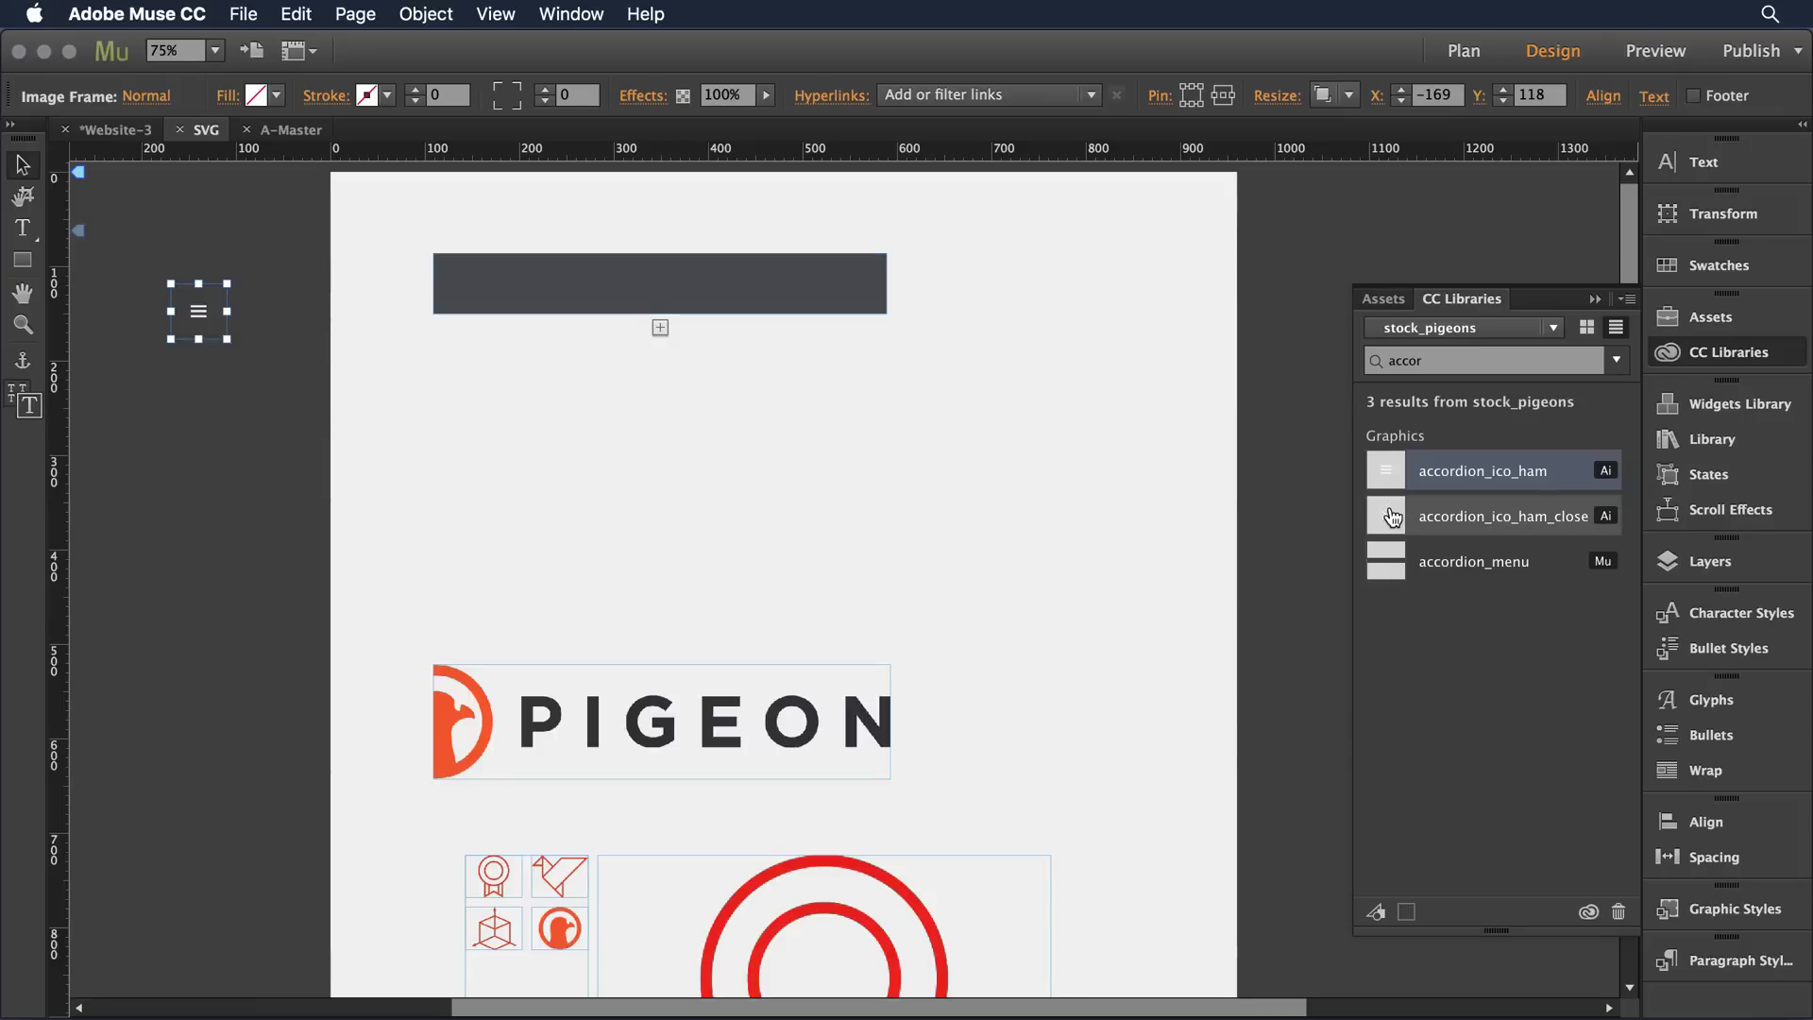
{"action": "left_click_drag", "start_coordinate": [1394, 513], "coordinate": [168, 374]}
{"action": "left_click", "coordinate": [284, 396]}
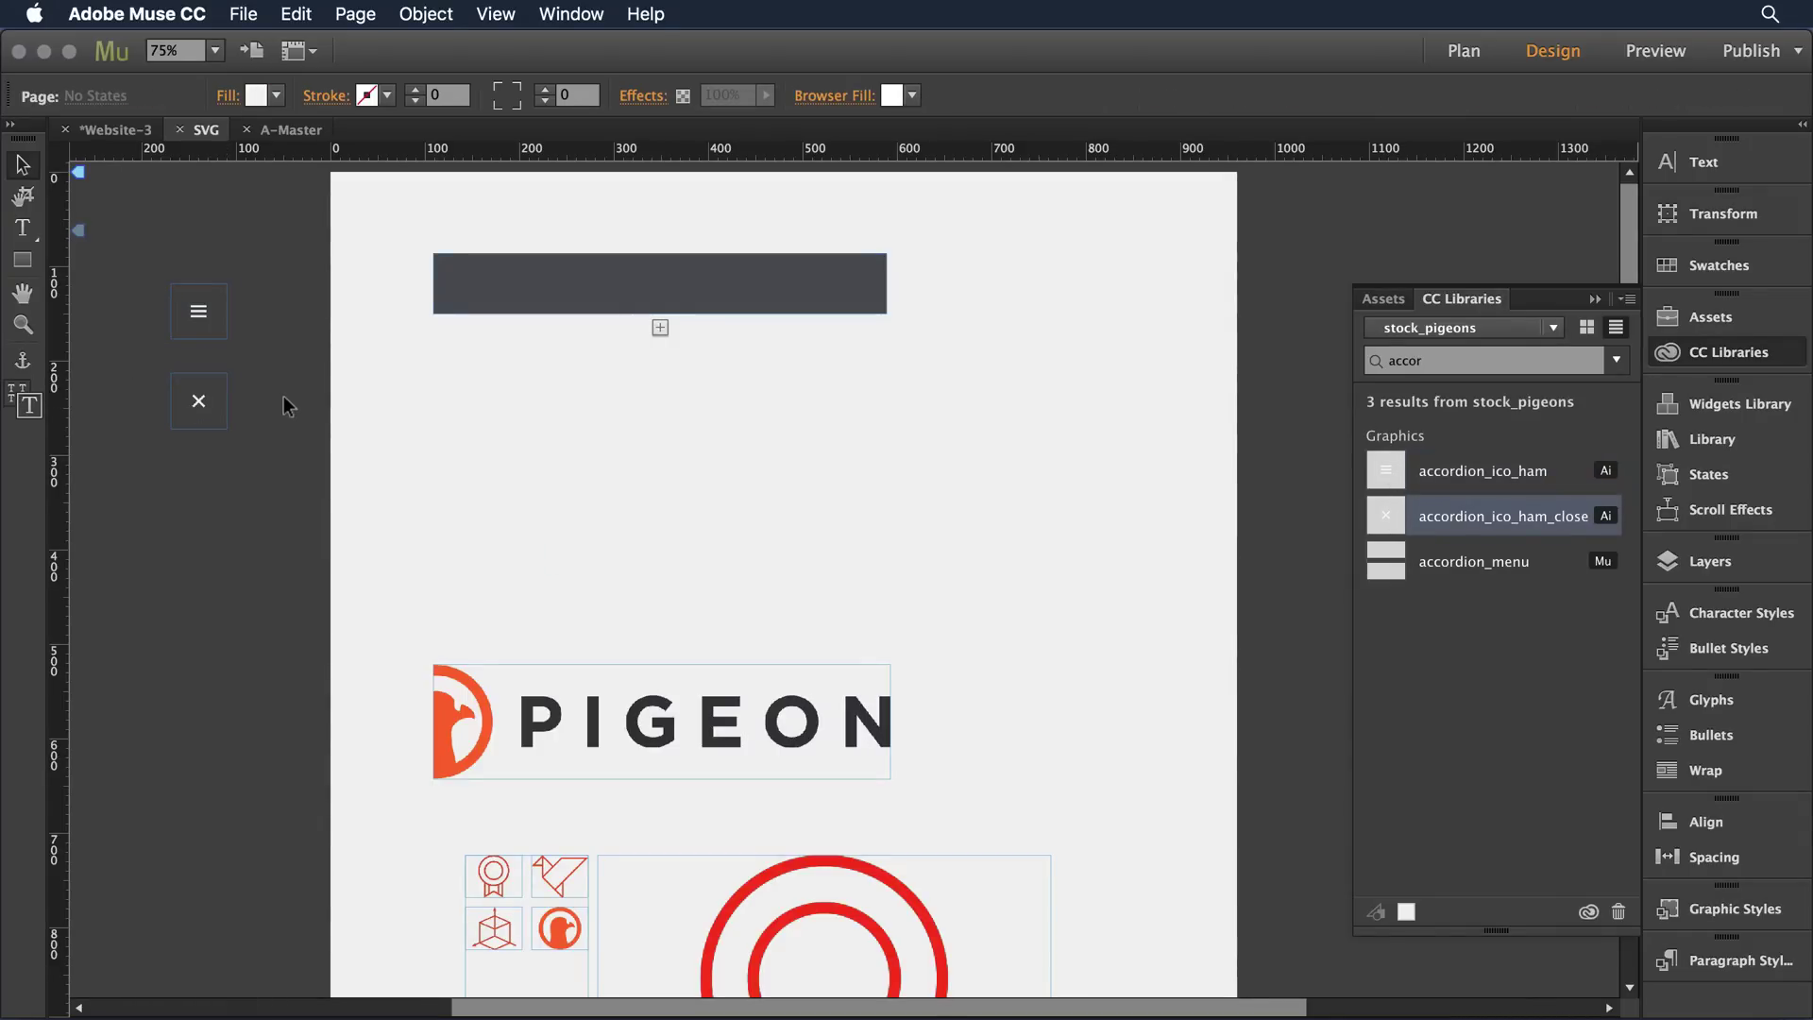
- Toggle the accordion label open and closed, then select the hamburger icon
{"action": "left_click", "coordinate": [476, 279]}
{"action": "left_click", "coordinate": [476, 281]}
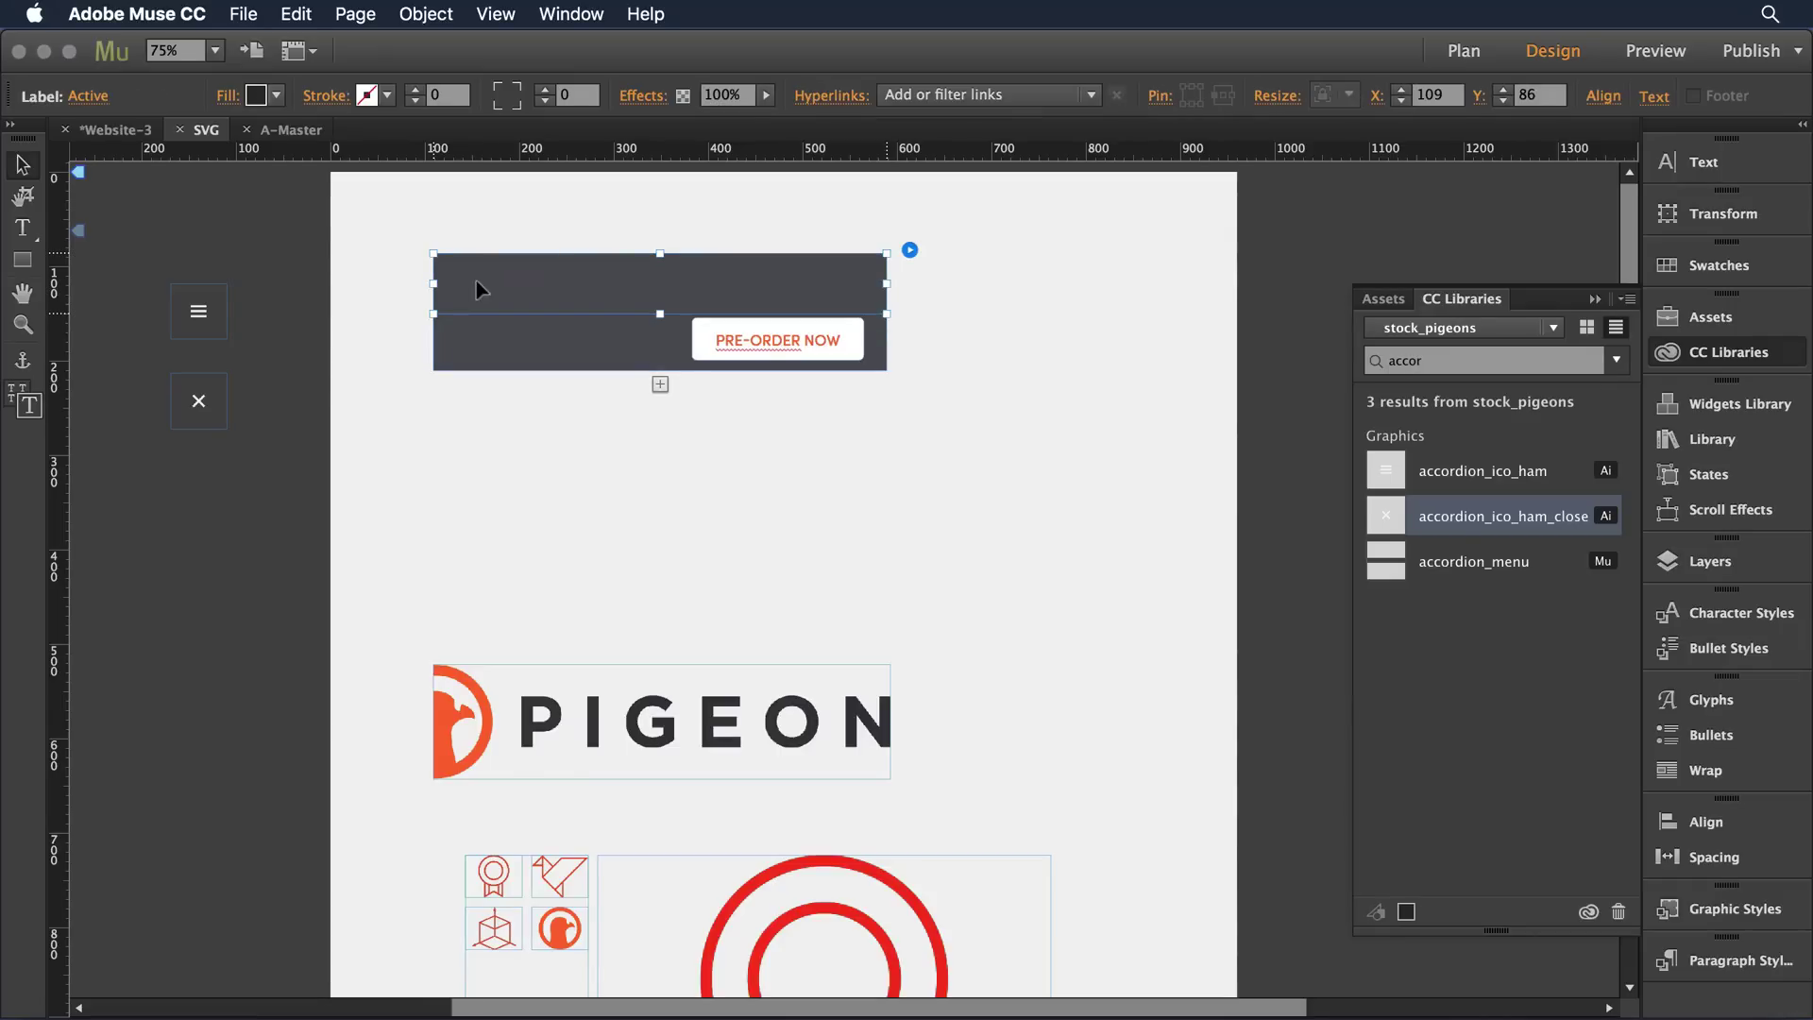
{"action": "left_click", "coordinate": [476, 280]}
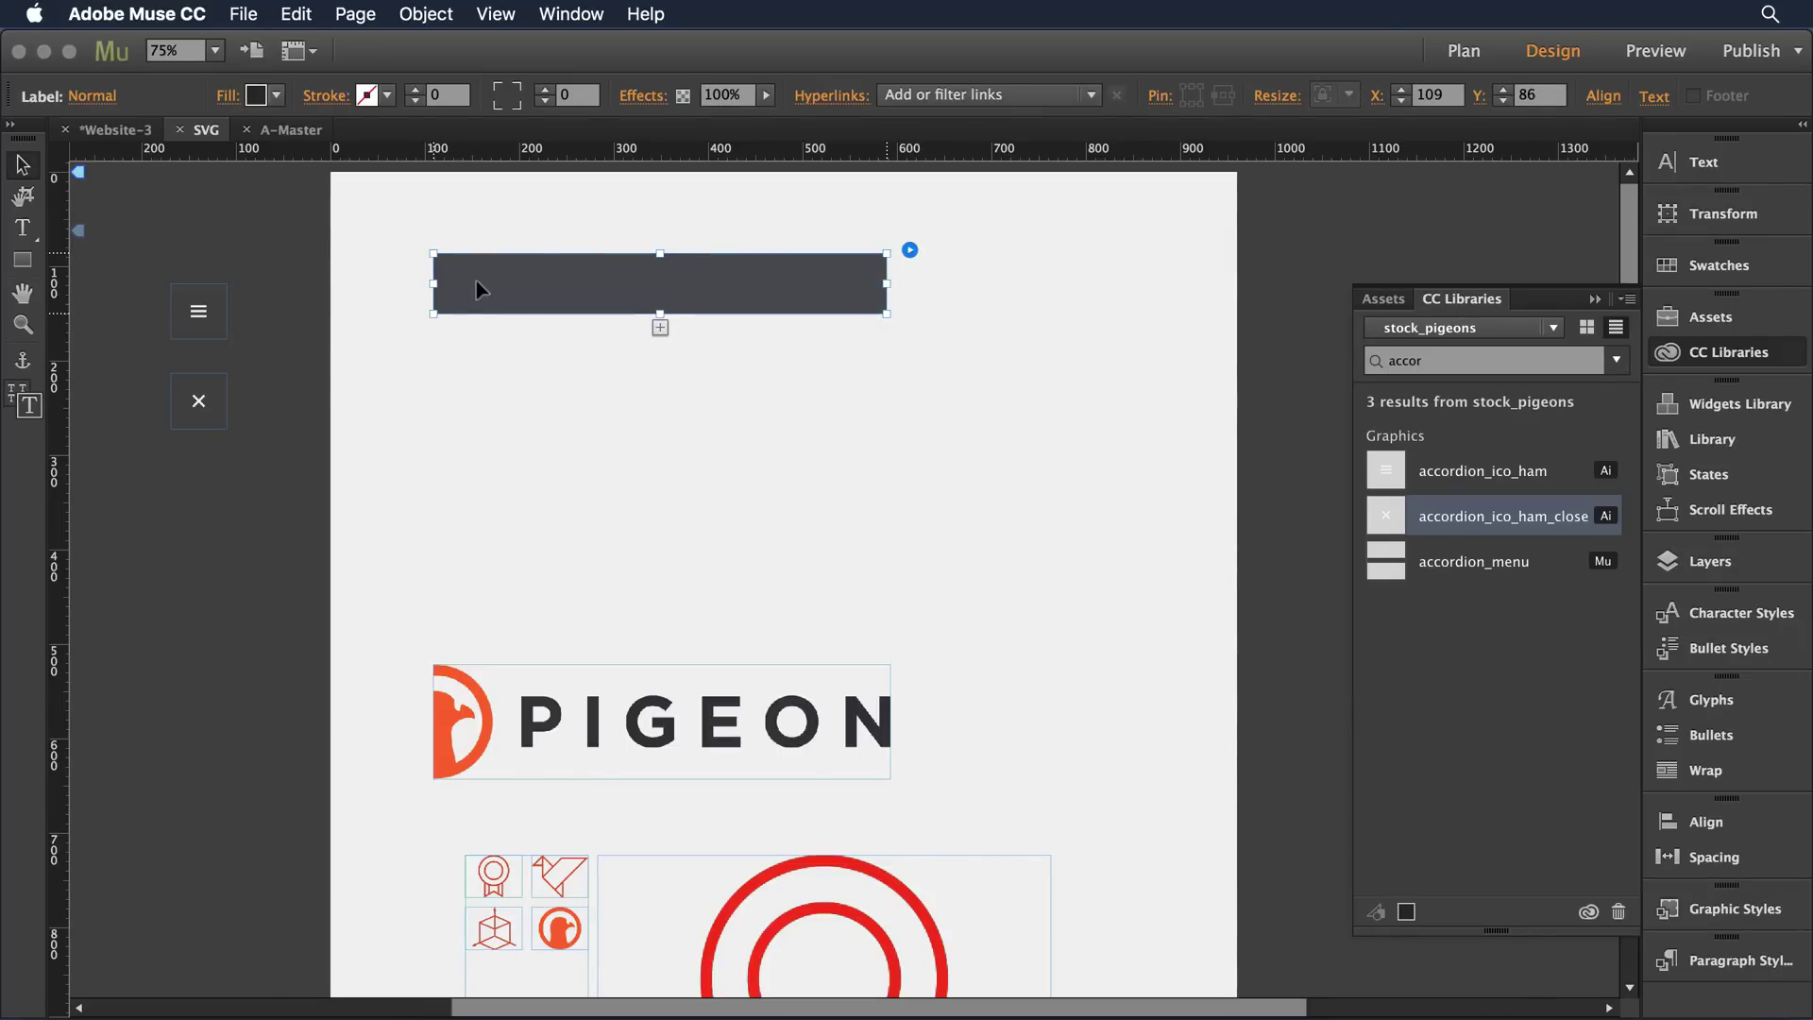
{"action": "left_click", "coordinate": [244, 257]}
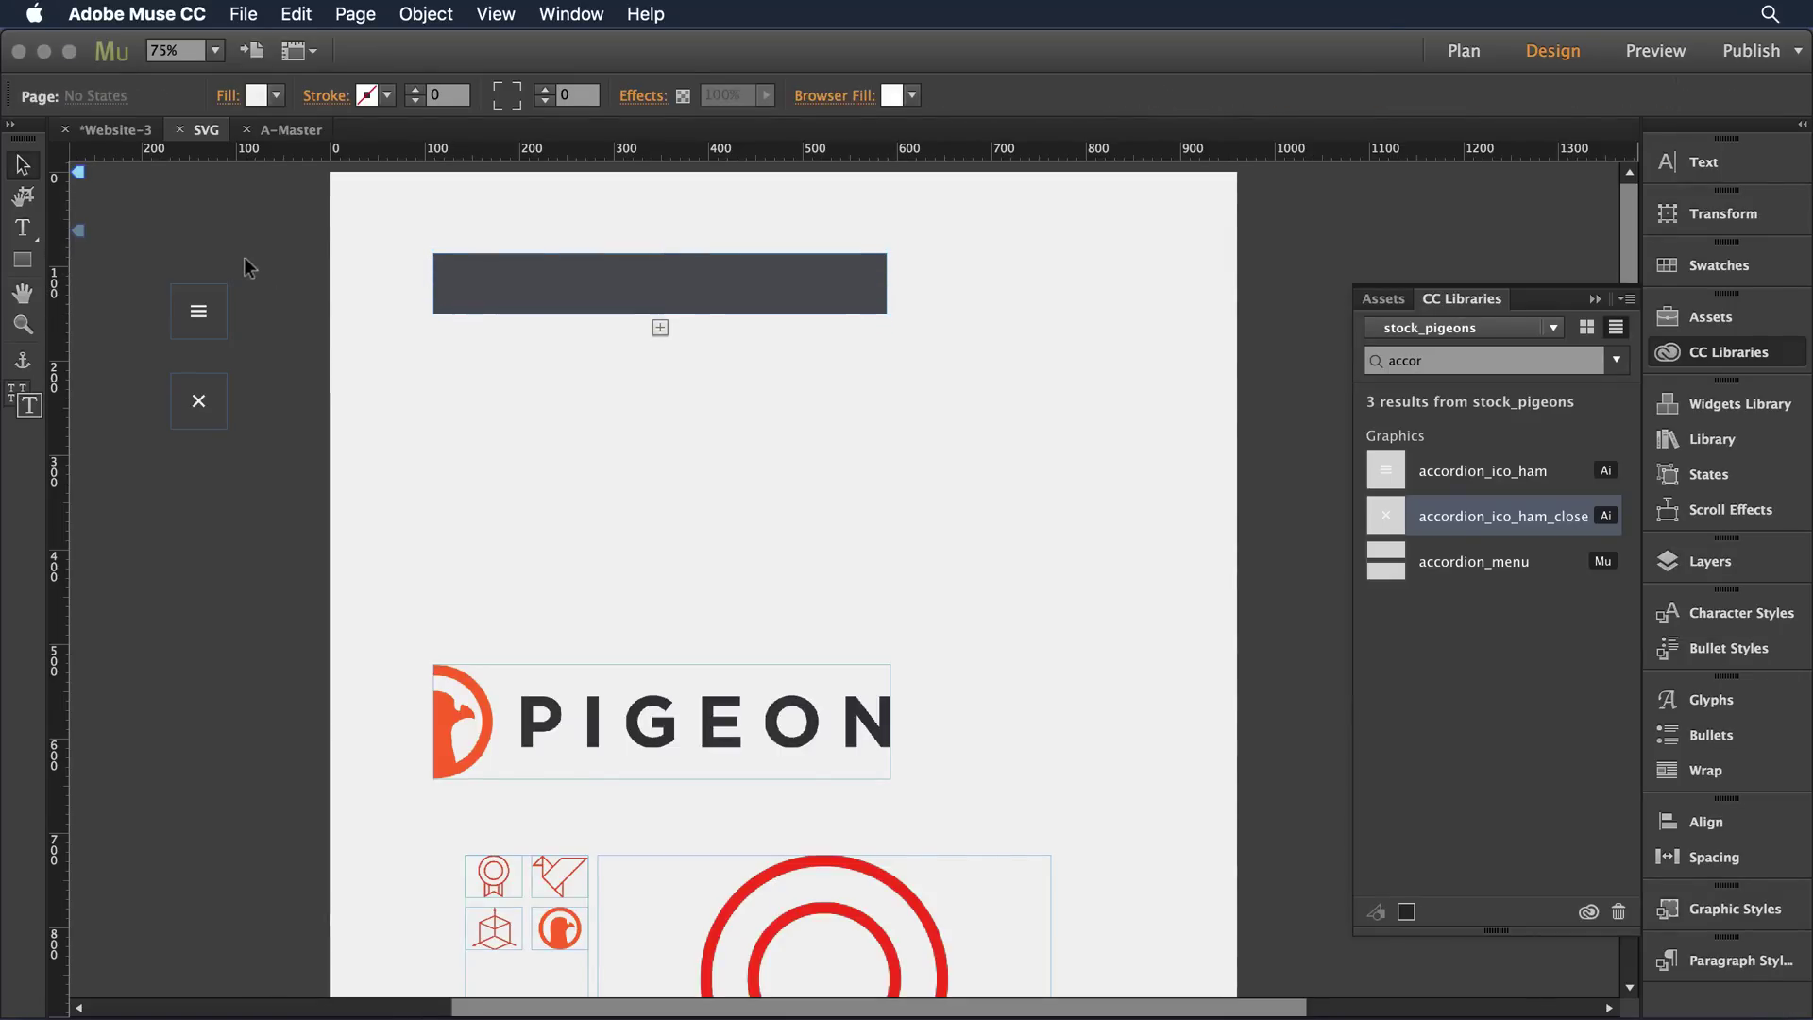
{"action": "left_click", "coordinate": [198, 311]}
- Cut the hamburger icon and select the accordion label in its Normal state
{"action": "right_click", "coordinate": [198, 311]}
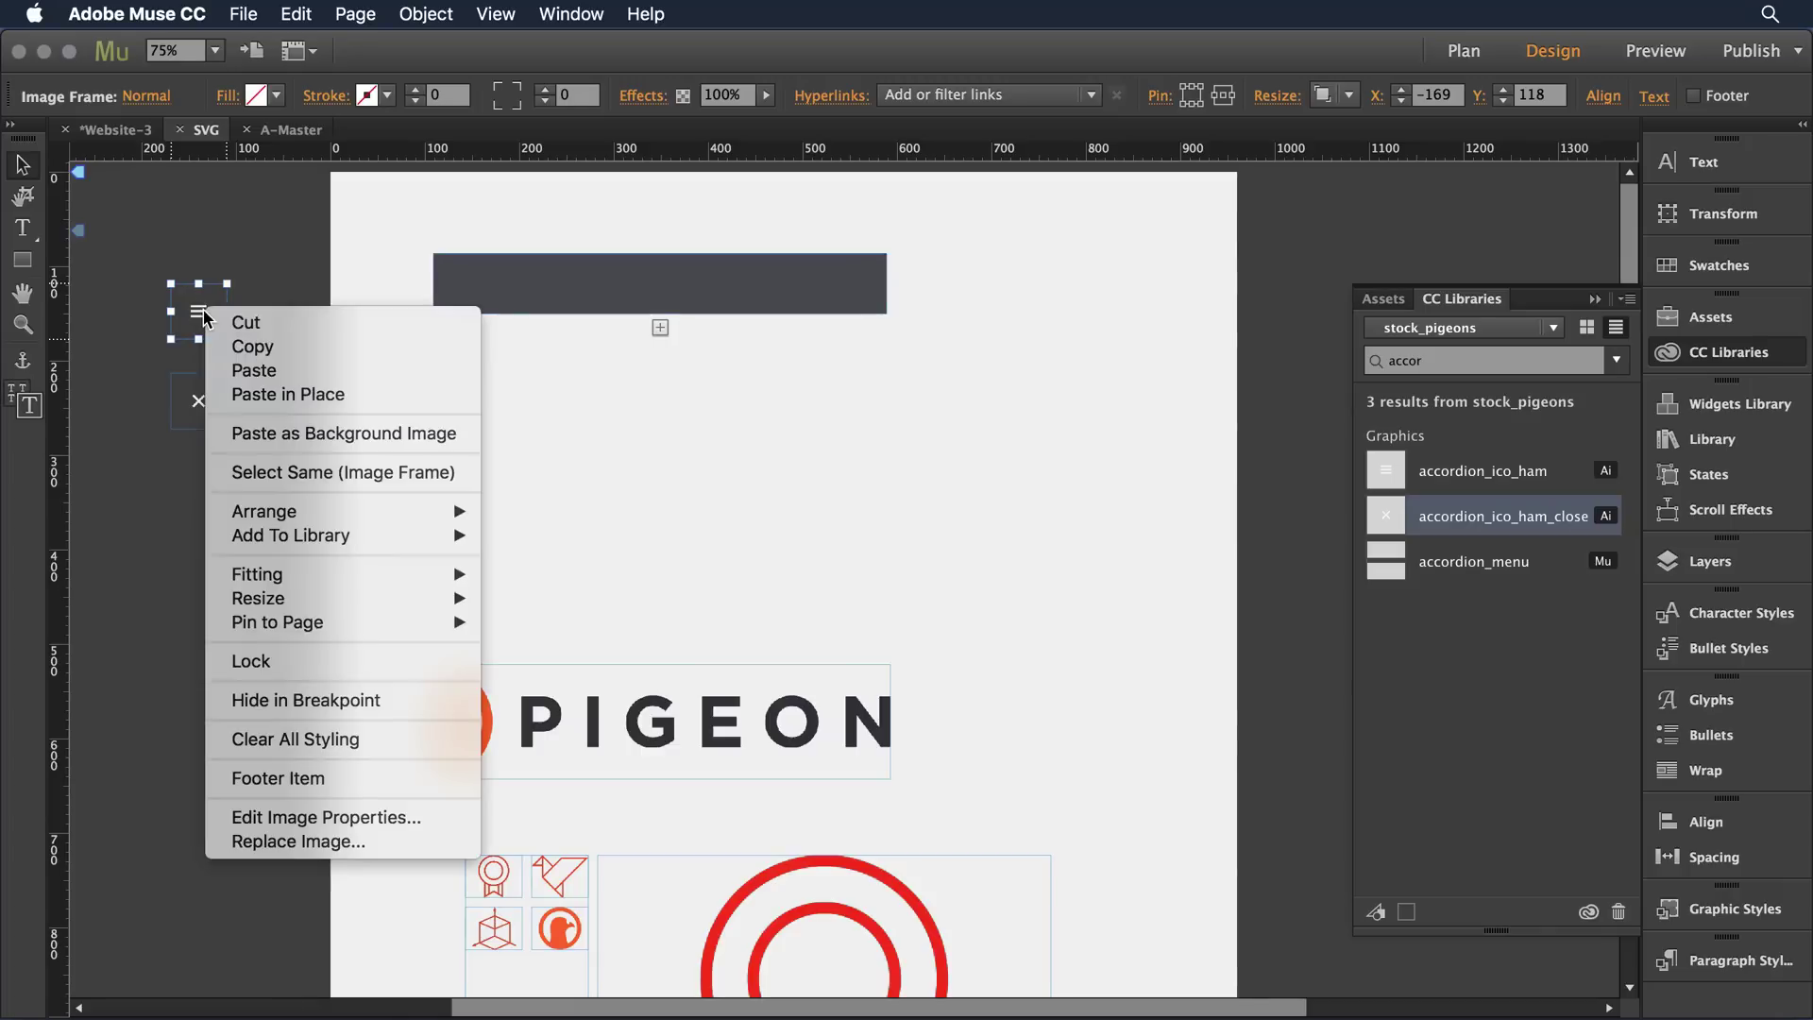
{"action": "left_click", "coordinate": [241, 323]}
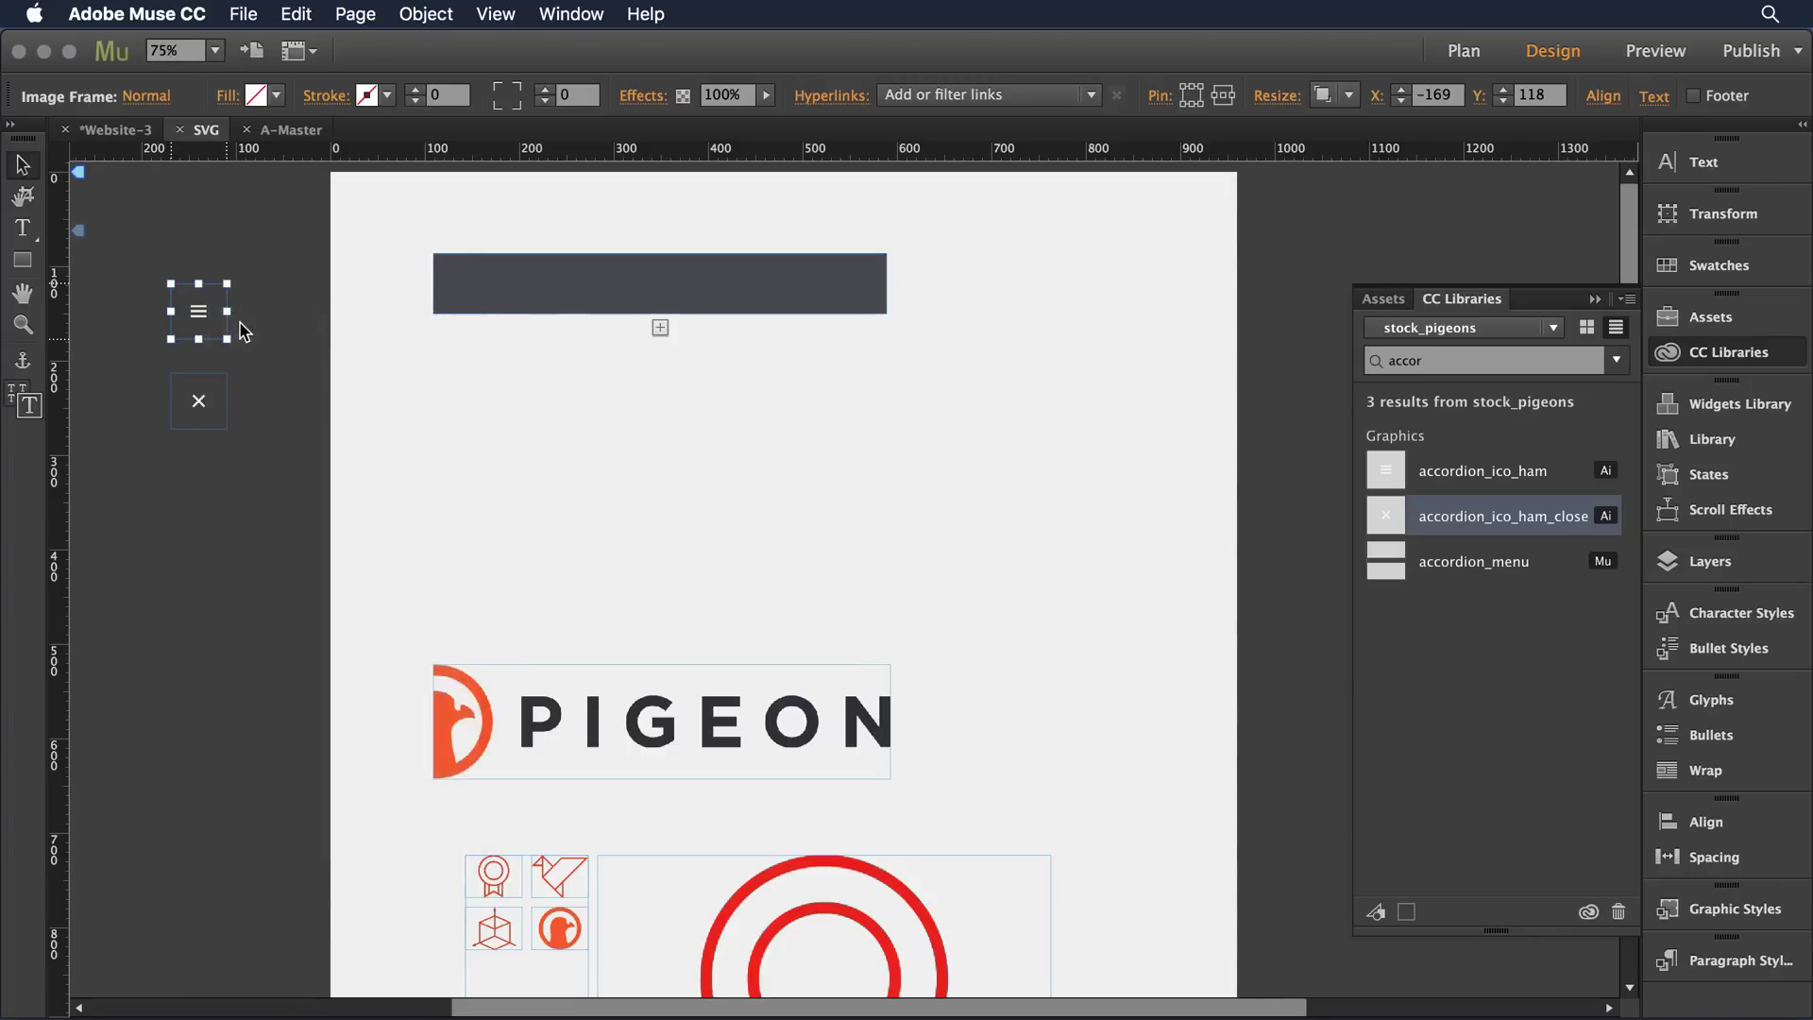
{"action": "left_click", "coordinate": [455, 271]}
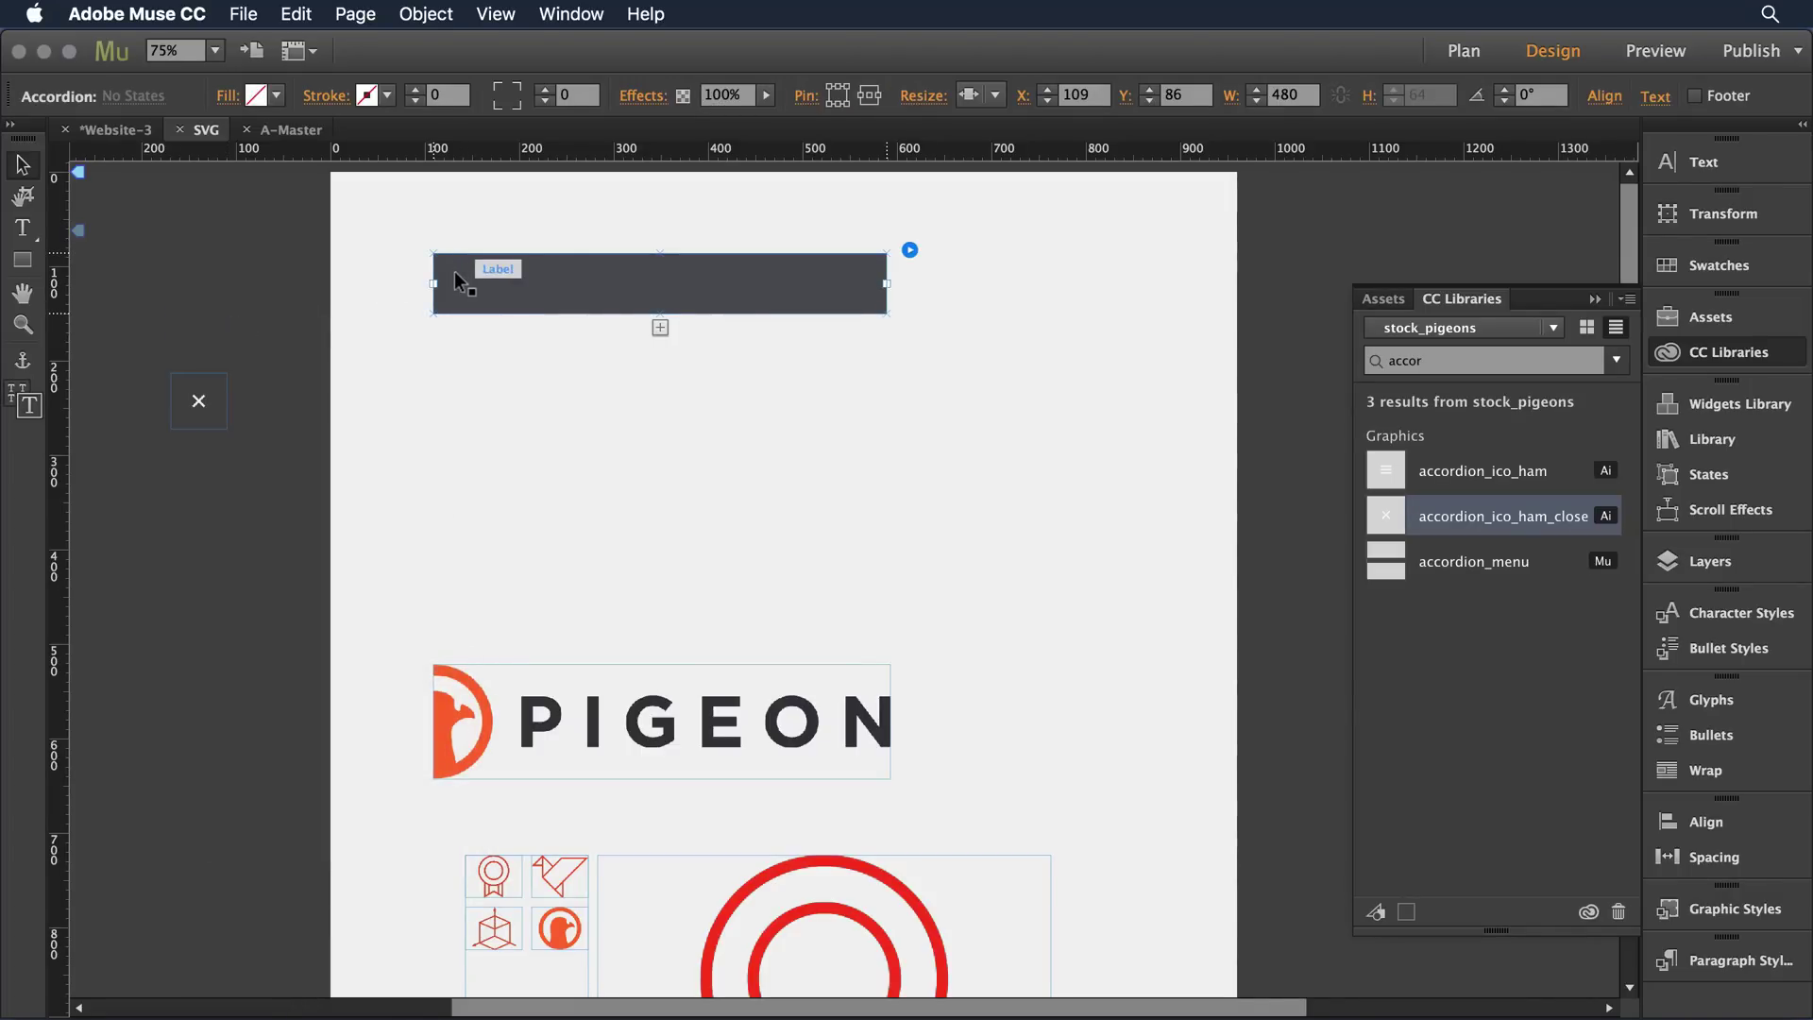
{"action": "left_click", "coordinate": [455, 270]}
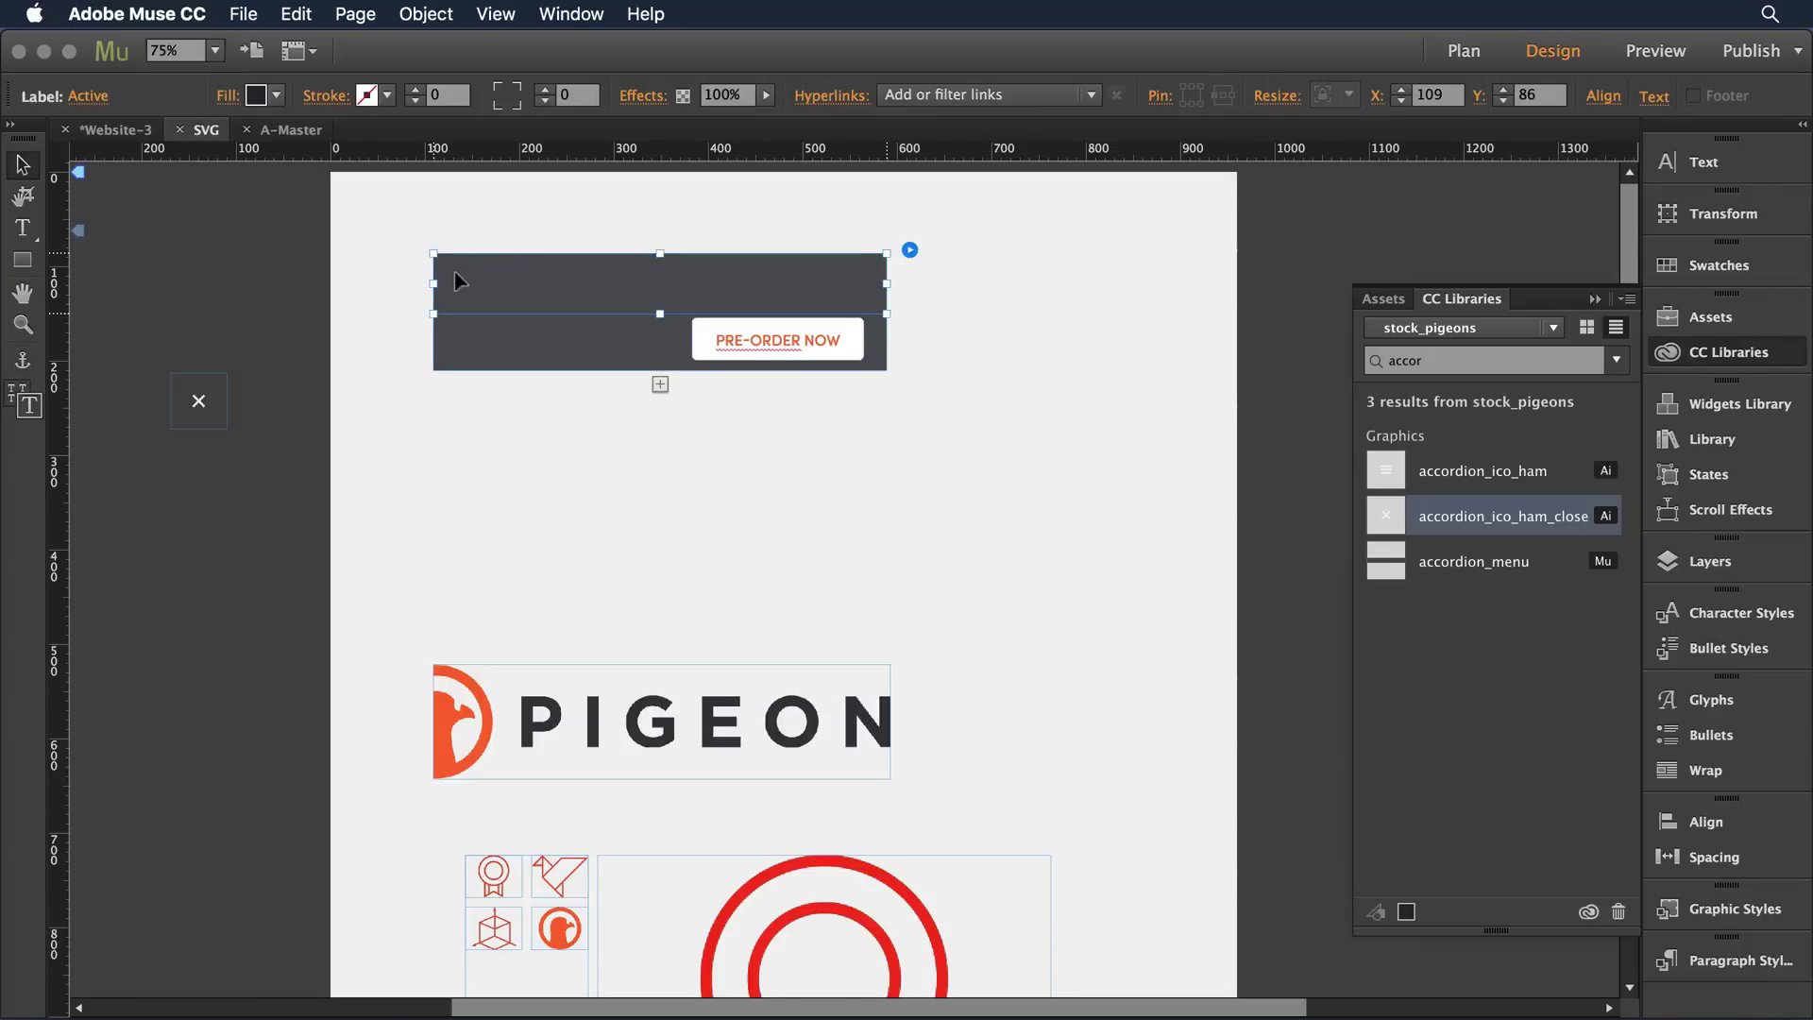
{"action": "left_click", "coordinate": [98, 98]}
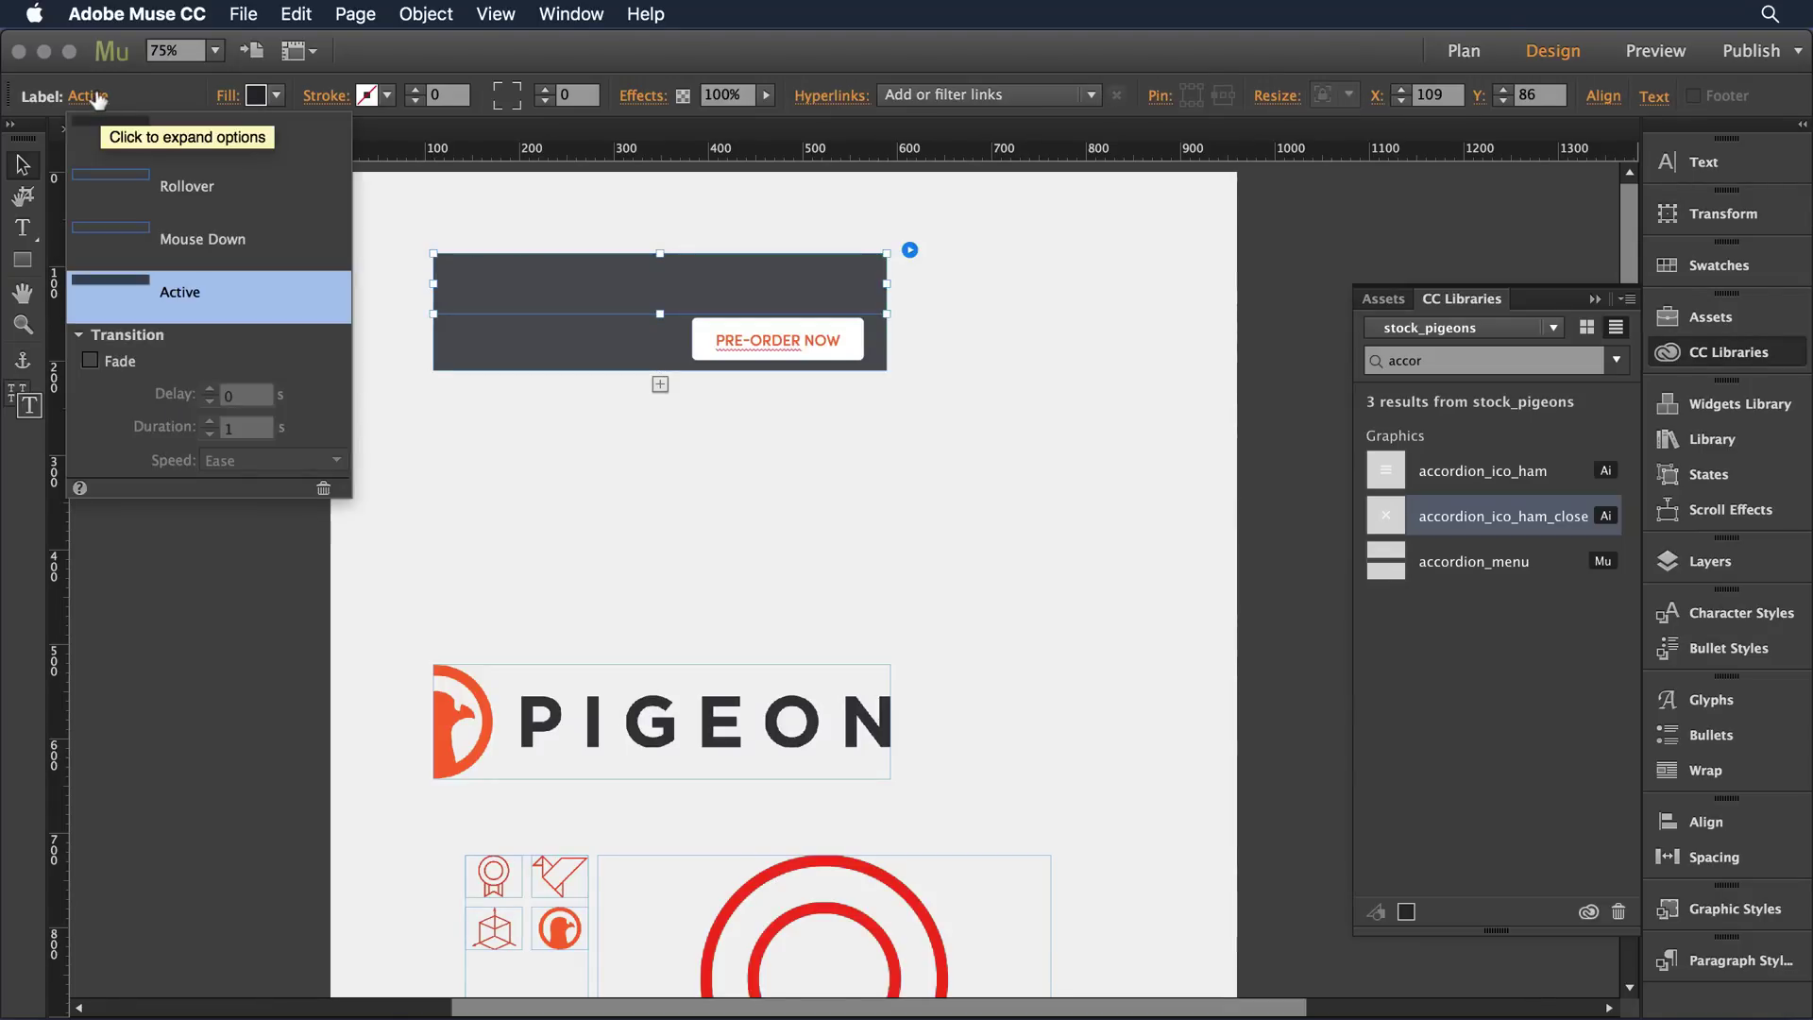
{"action": "left_click", "coordinate": [105, 121]}
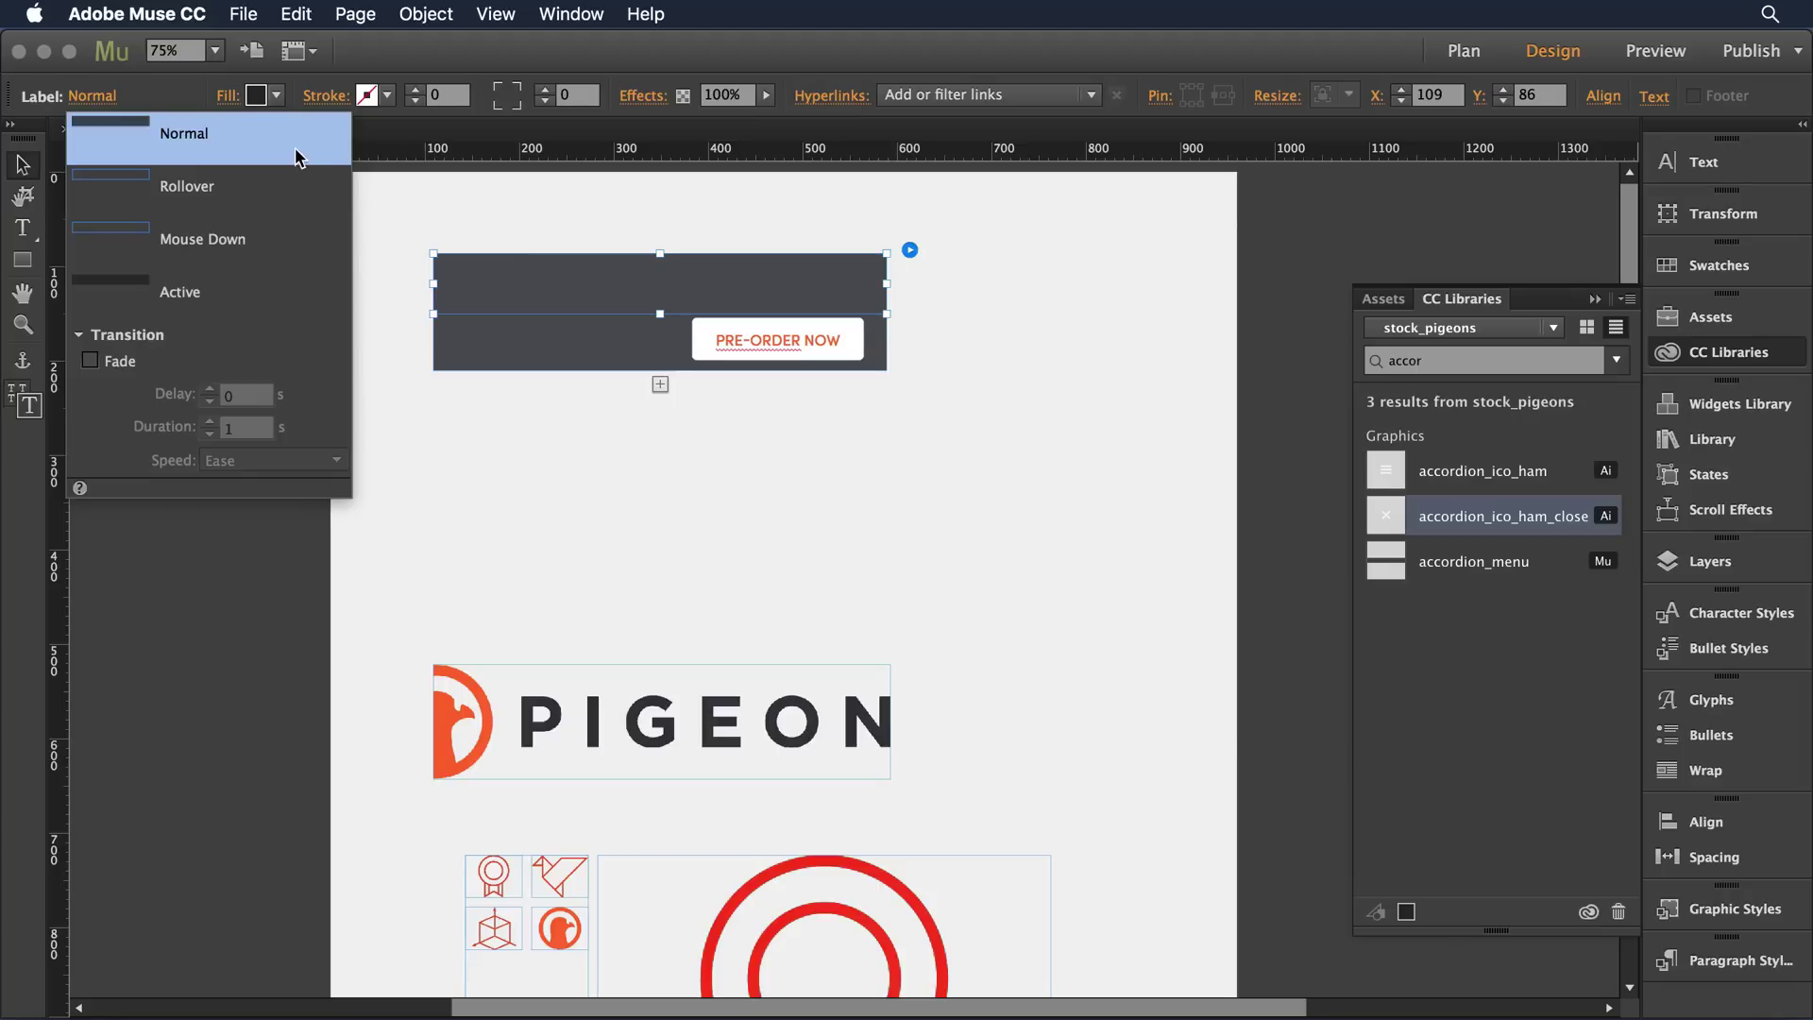
- Paste the hamburger icon as the label's background image and check its Original Size fill
{"action": "left_click", "coordinate": [518, 286]}
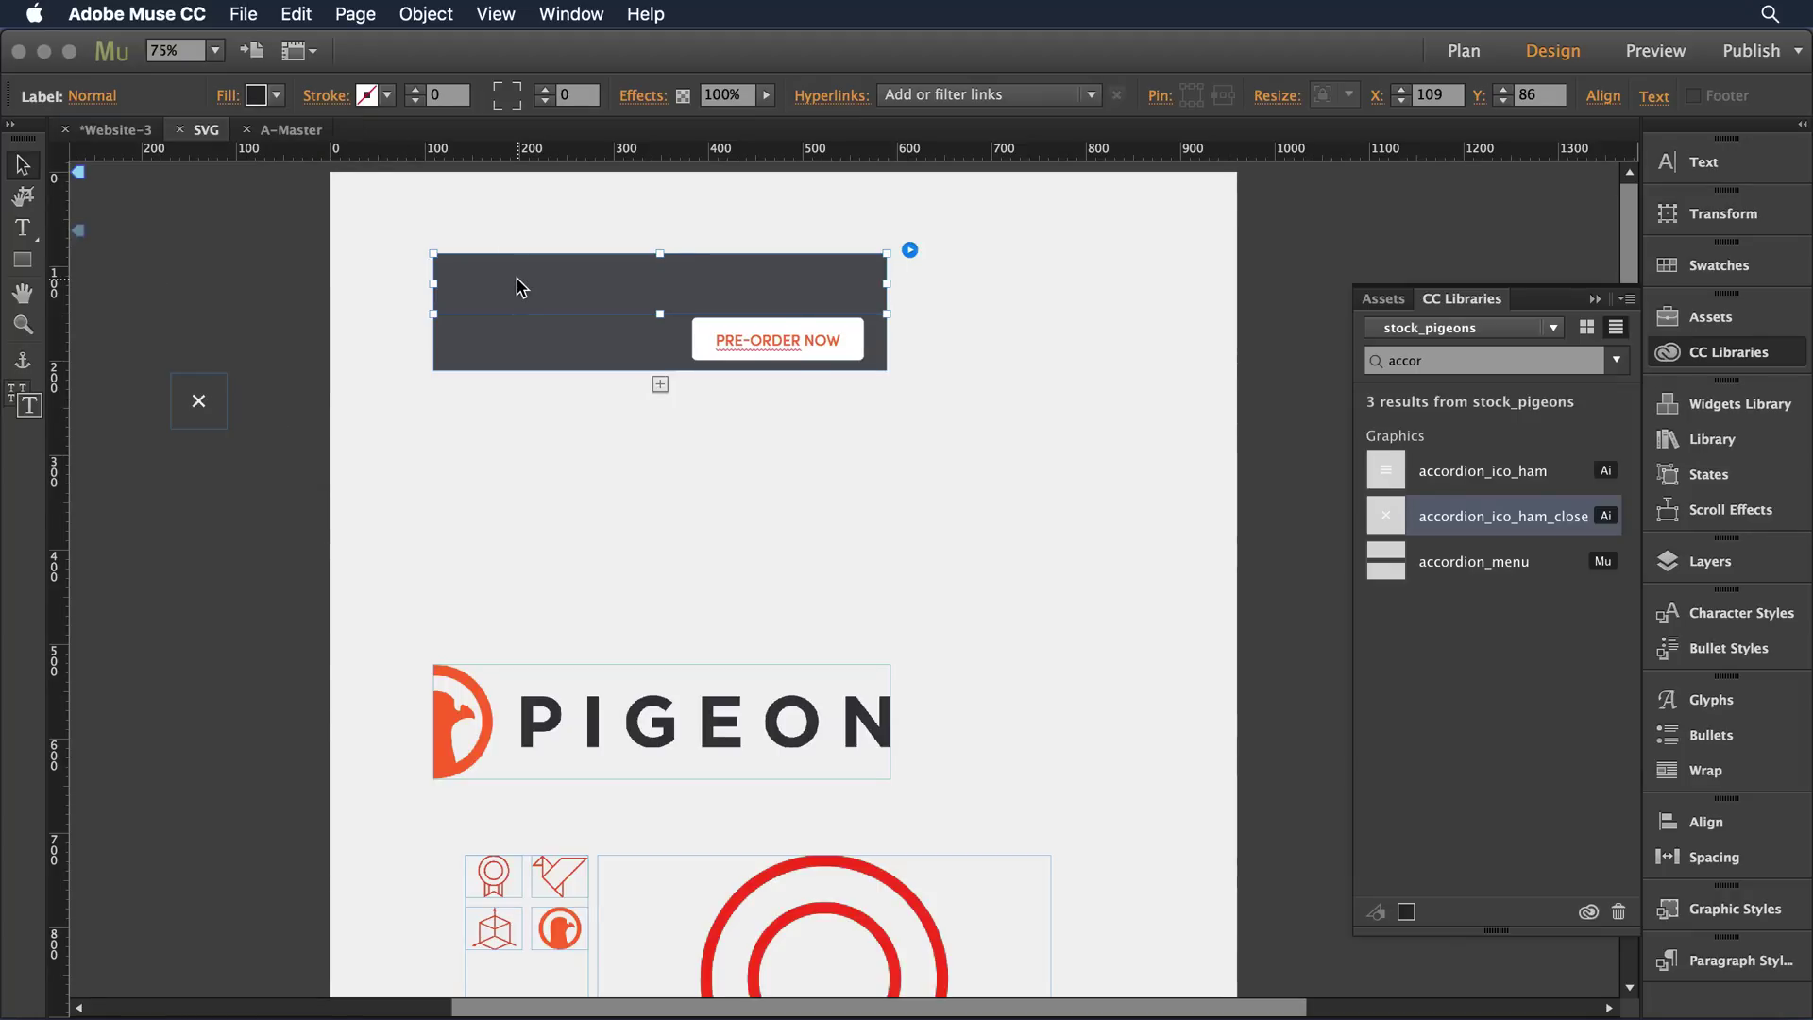
{"action": "right_click", "coordinate": [517, 285]}
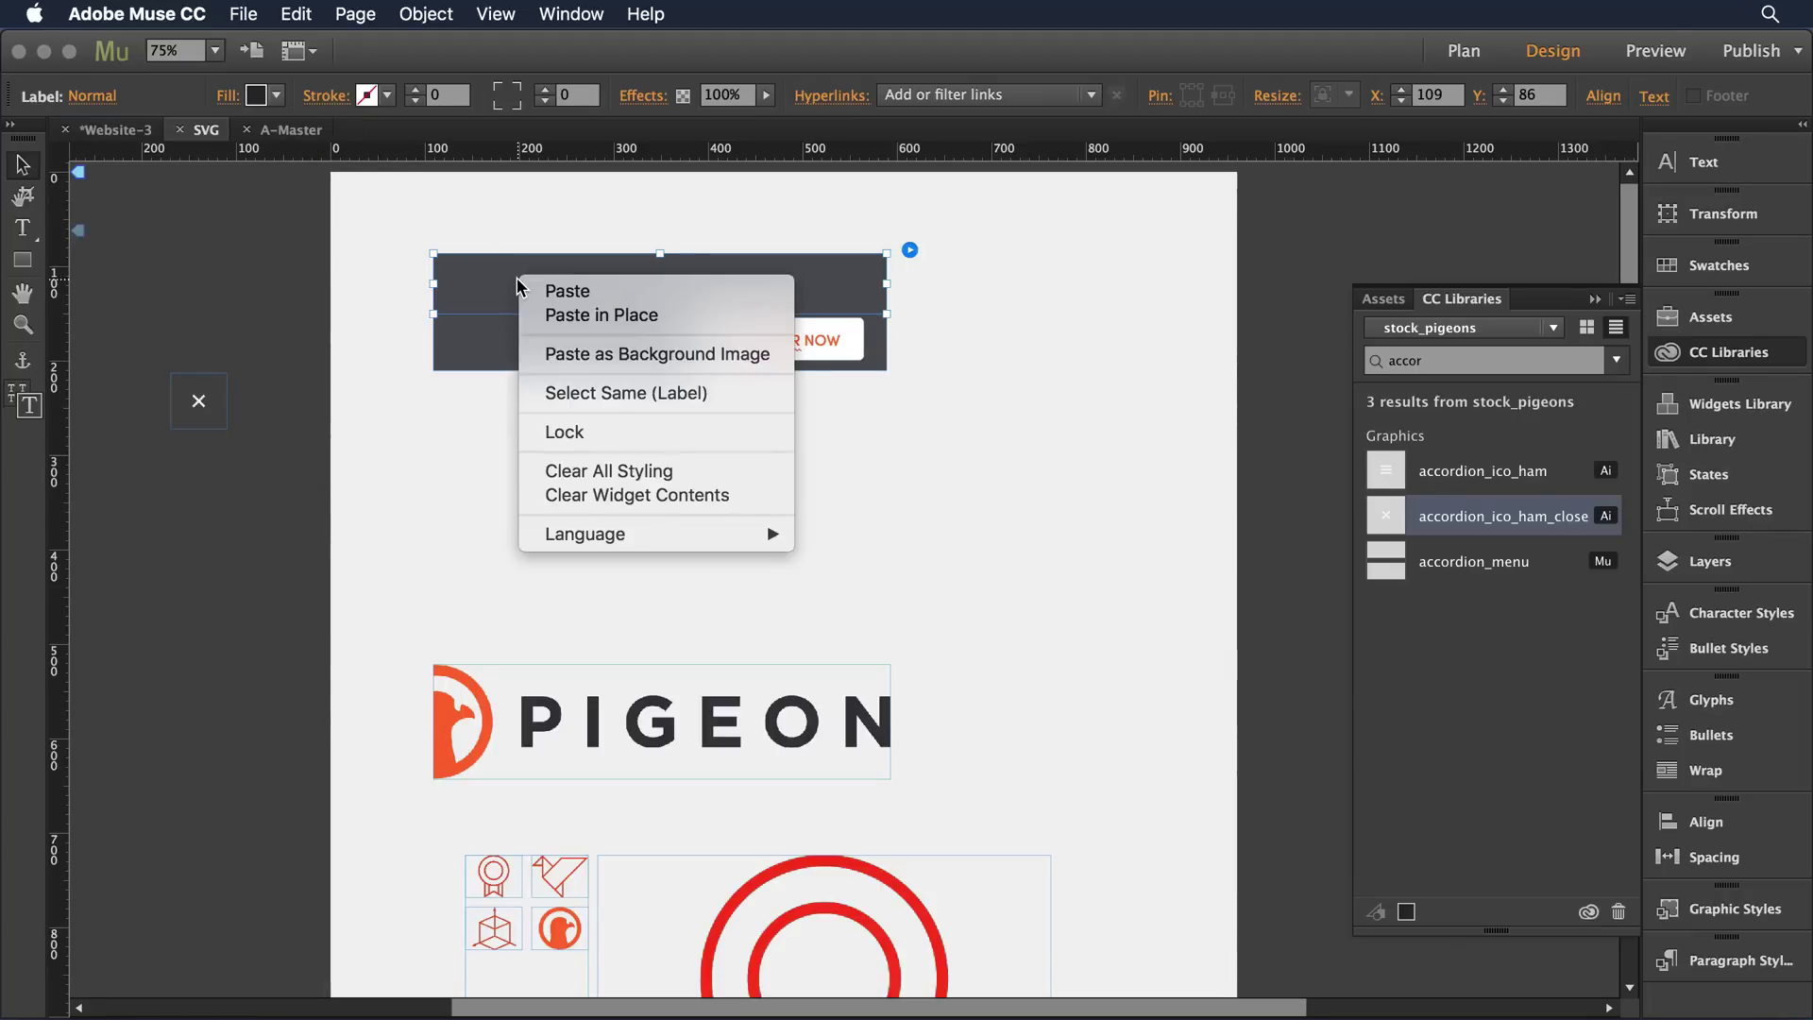
{"action": "left_click", "coordinate": [594, 357]}
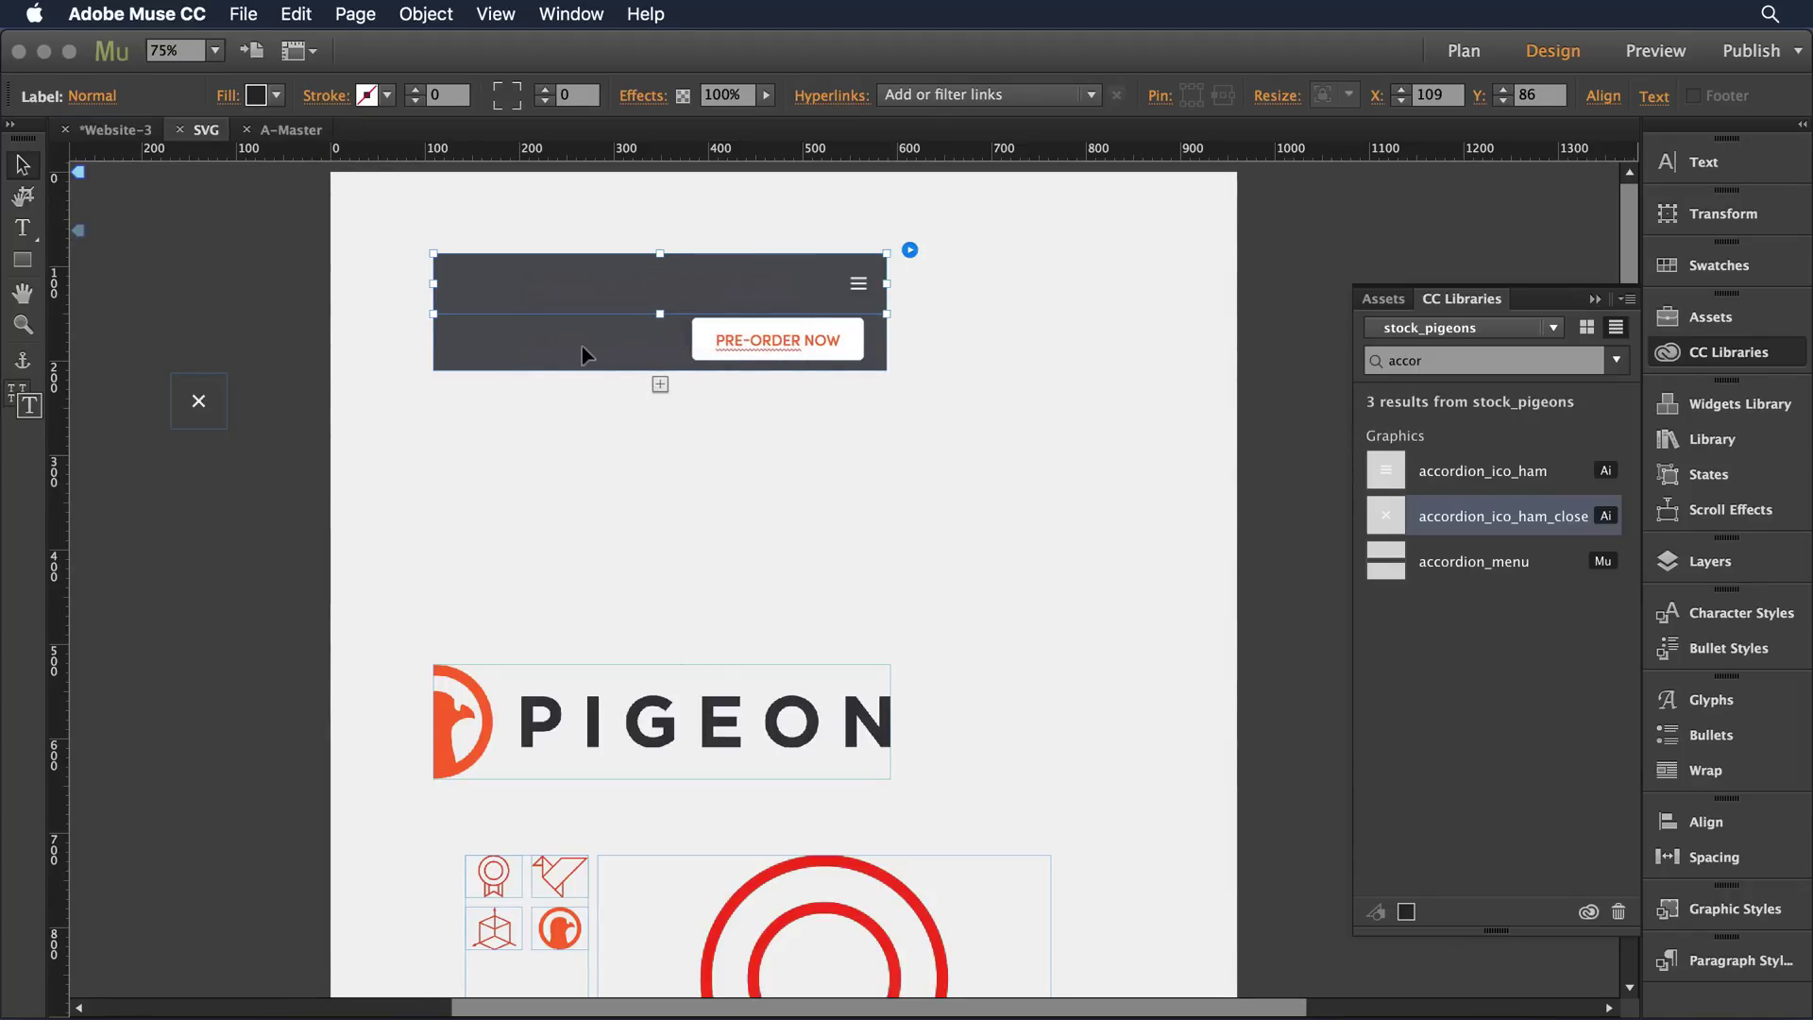
{"action": "left_click", "coordinate": [227, 95]}
- Switch the label to its Active state and cut the close icon from the pasteboard
{"action": "left_click", "coordinate": [102, 95]}
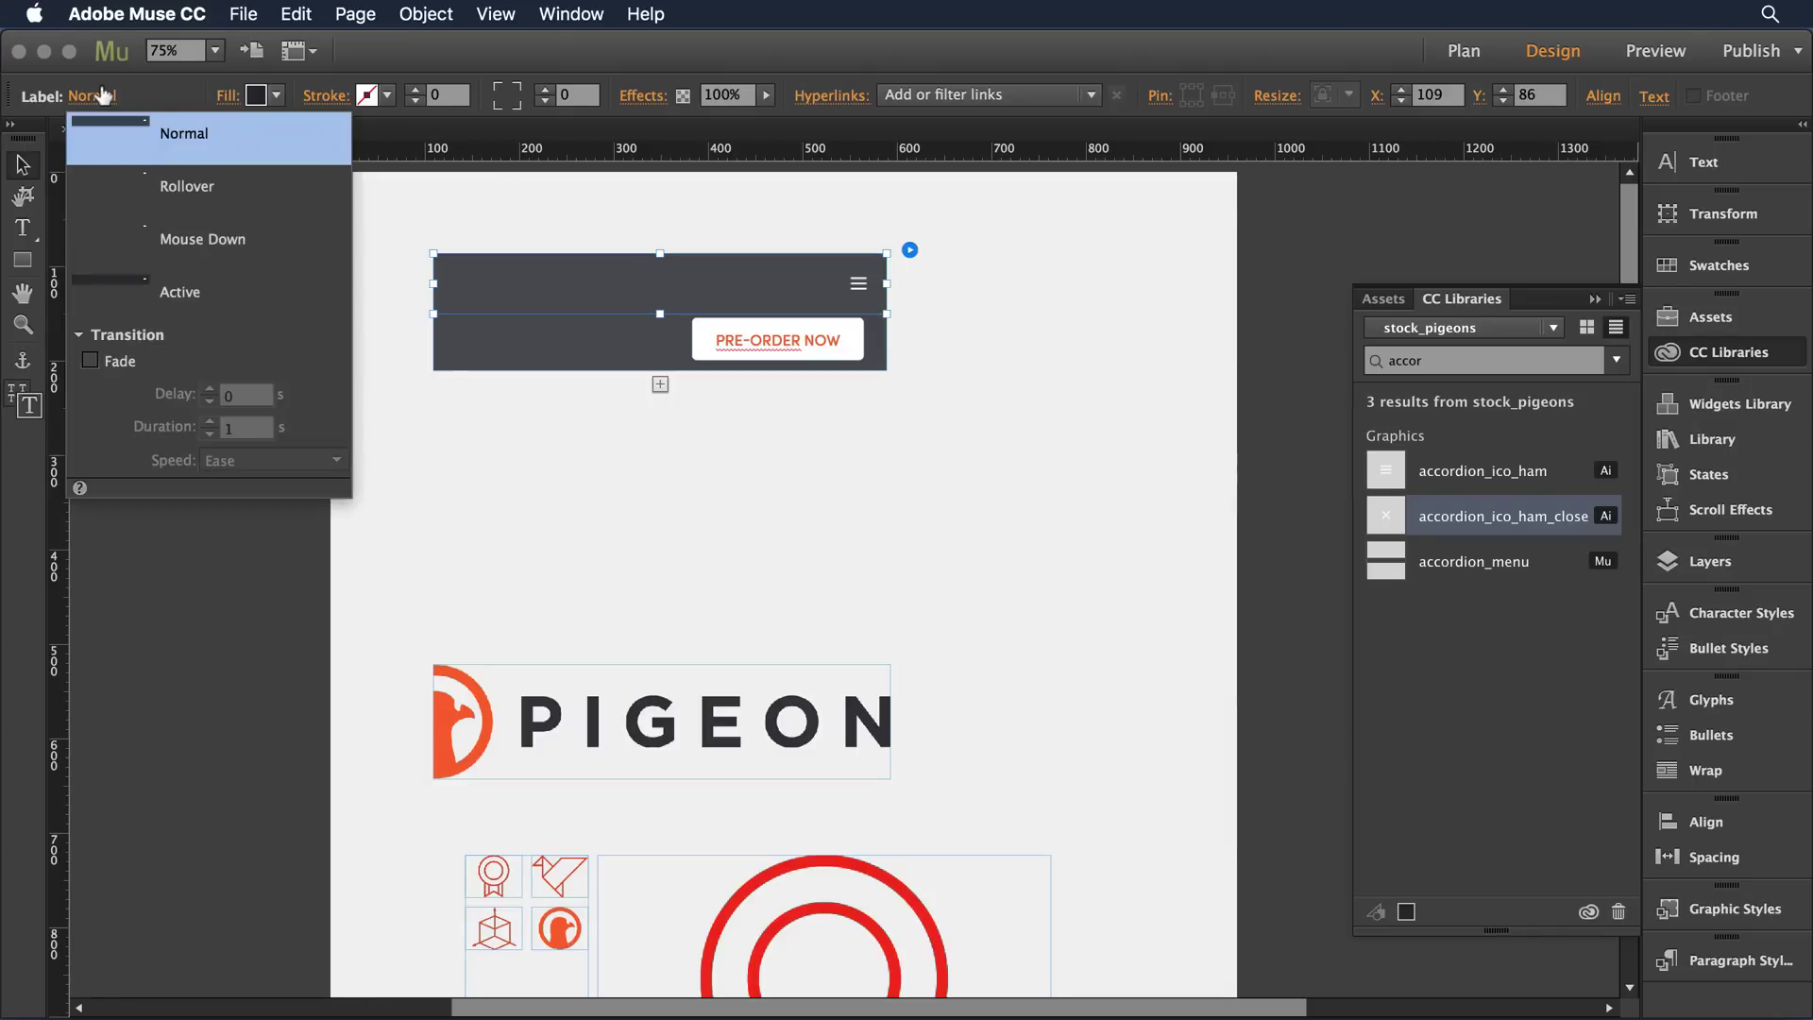
{"action": "left_click", "coordinate": [116, 283]}
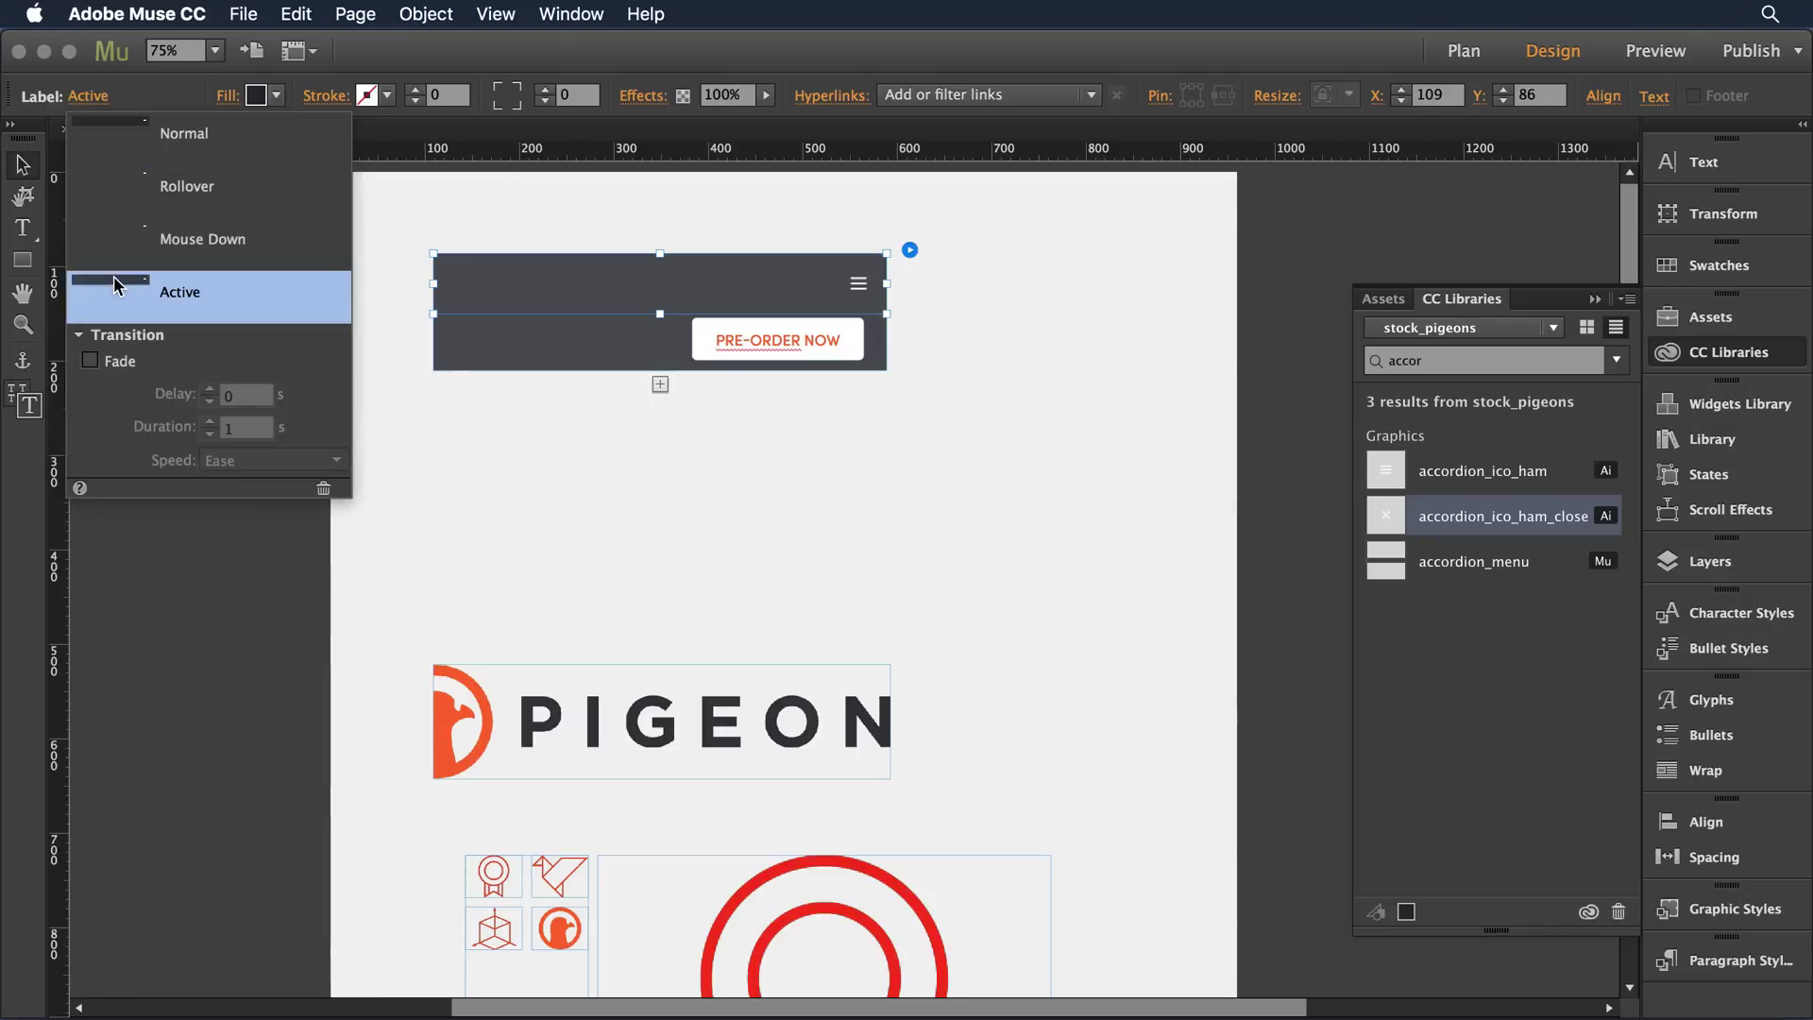
{"action": "left_click", "coordinate": [434, 482]}
{"action": "left_click", "coordinate": [198, 397]}
{"action": "right_click", "coordinate": [198, 397]}
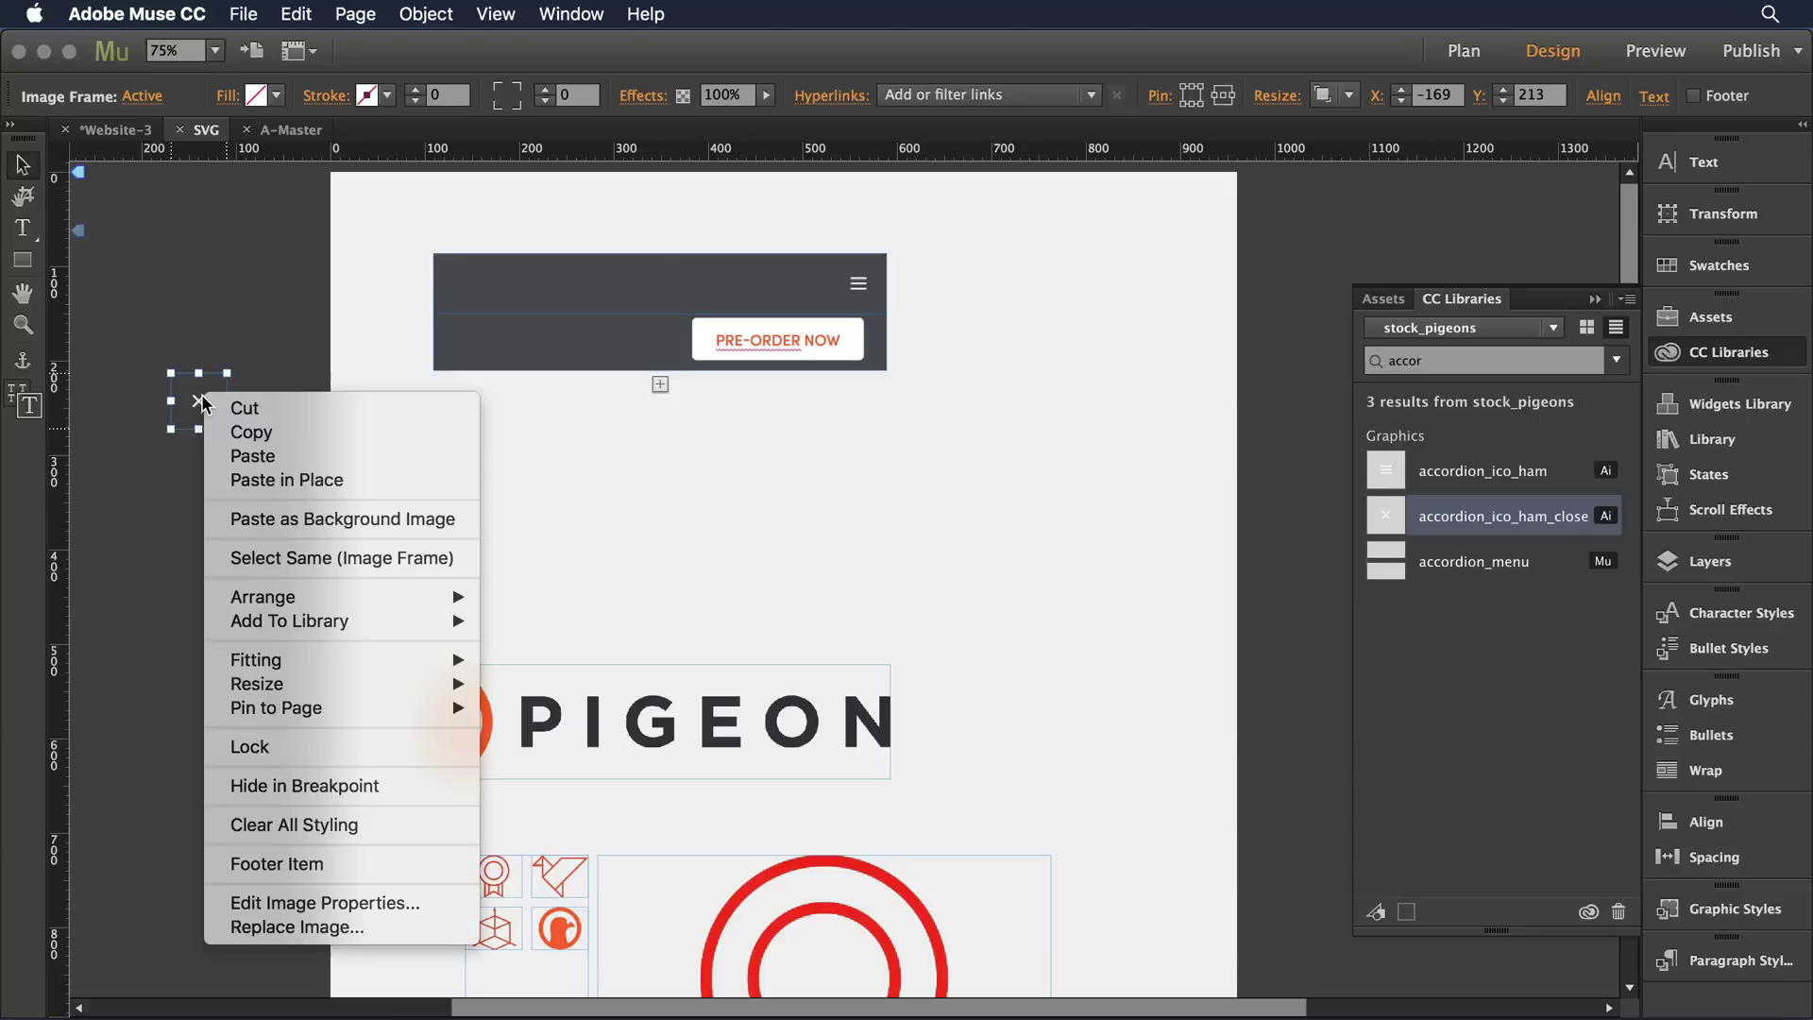
{"action": "left_click", "coordinate": [245, 412]}
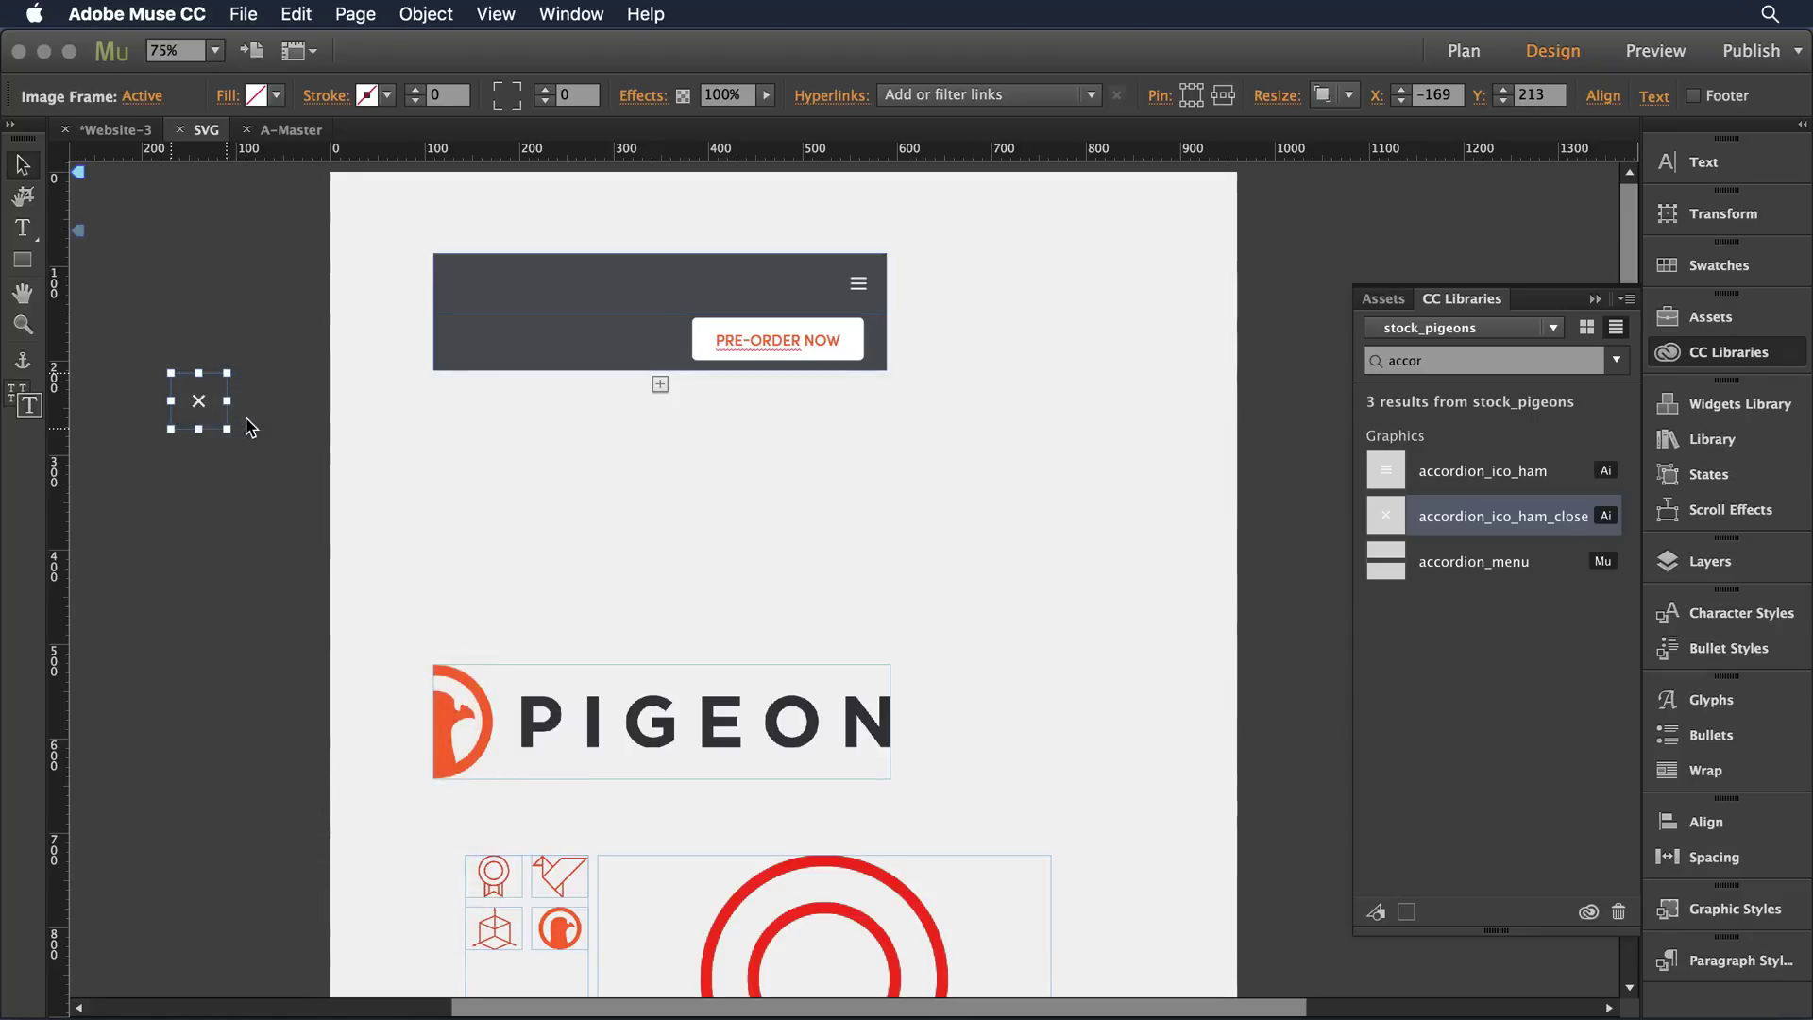
- Paste the close icon as the accordion label's Active-state background image
{"action": "left_click", "coordinate": [475, 267]}
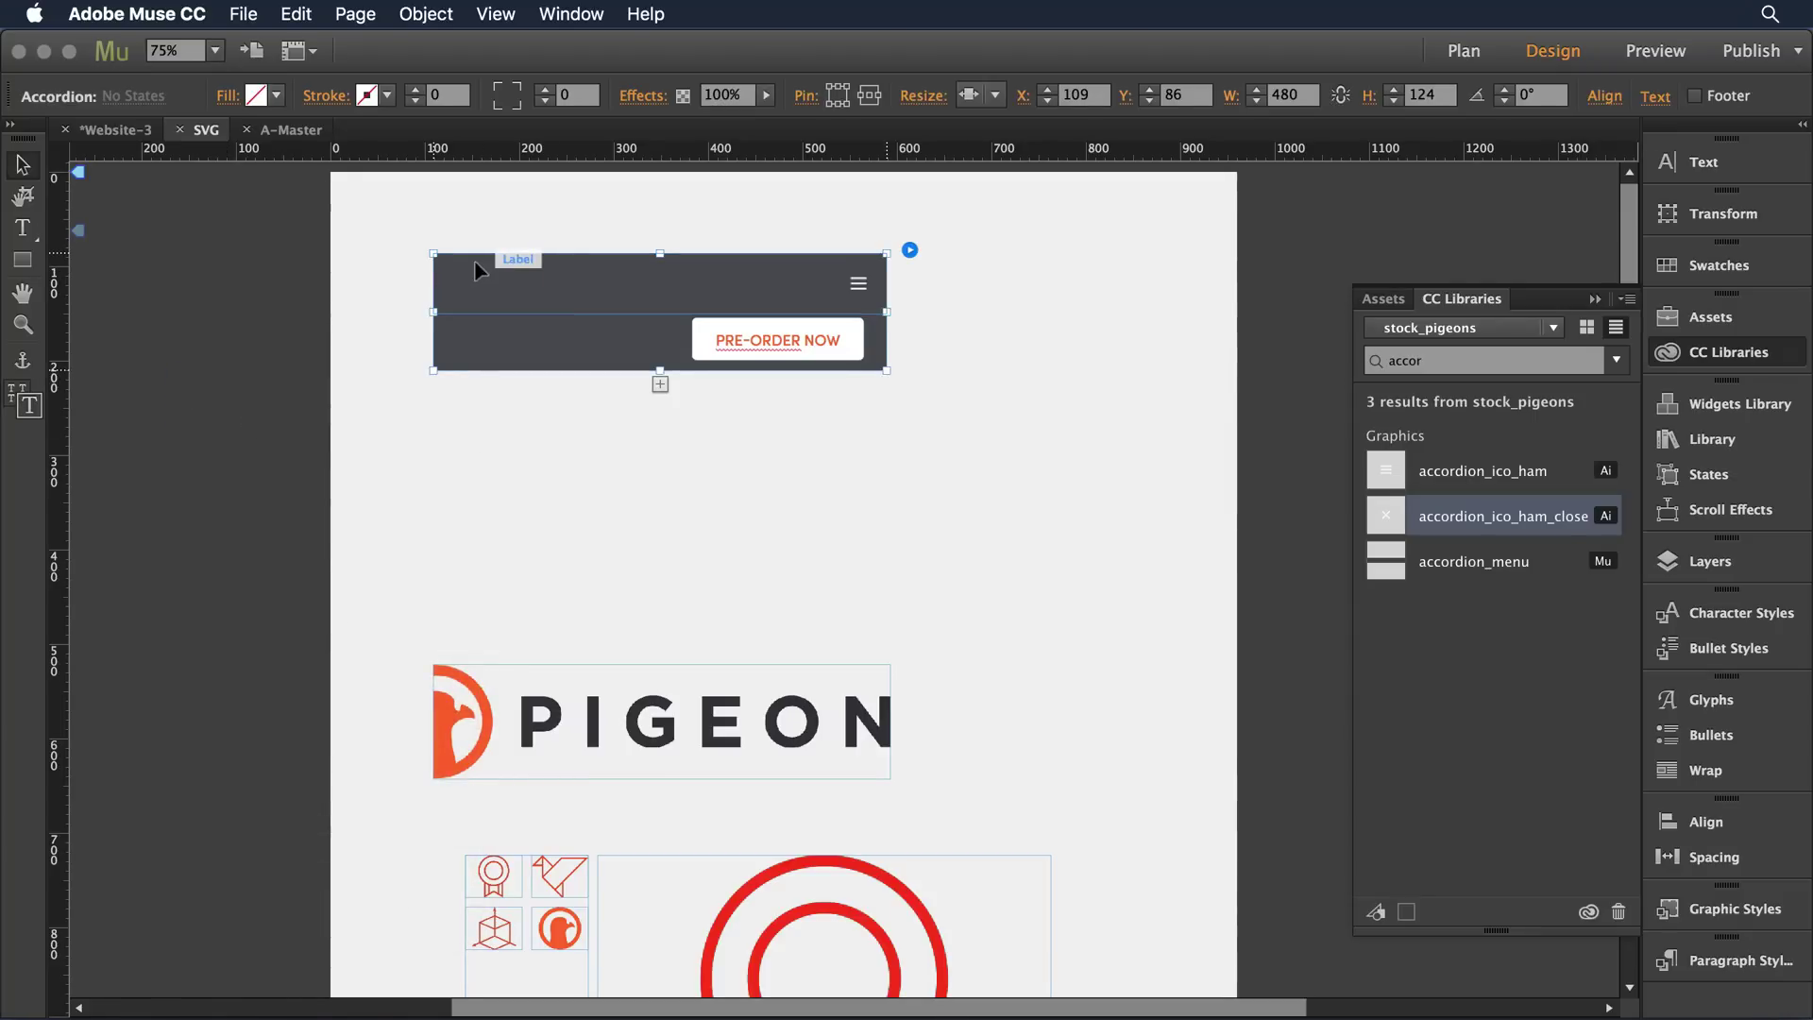
{"action": "left_click", "coordinate": [474, 260]}
{"action": "left_click", "coordinate": [94, 96]}
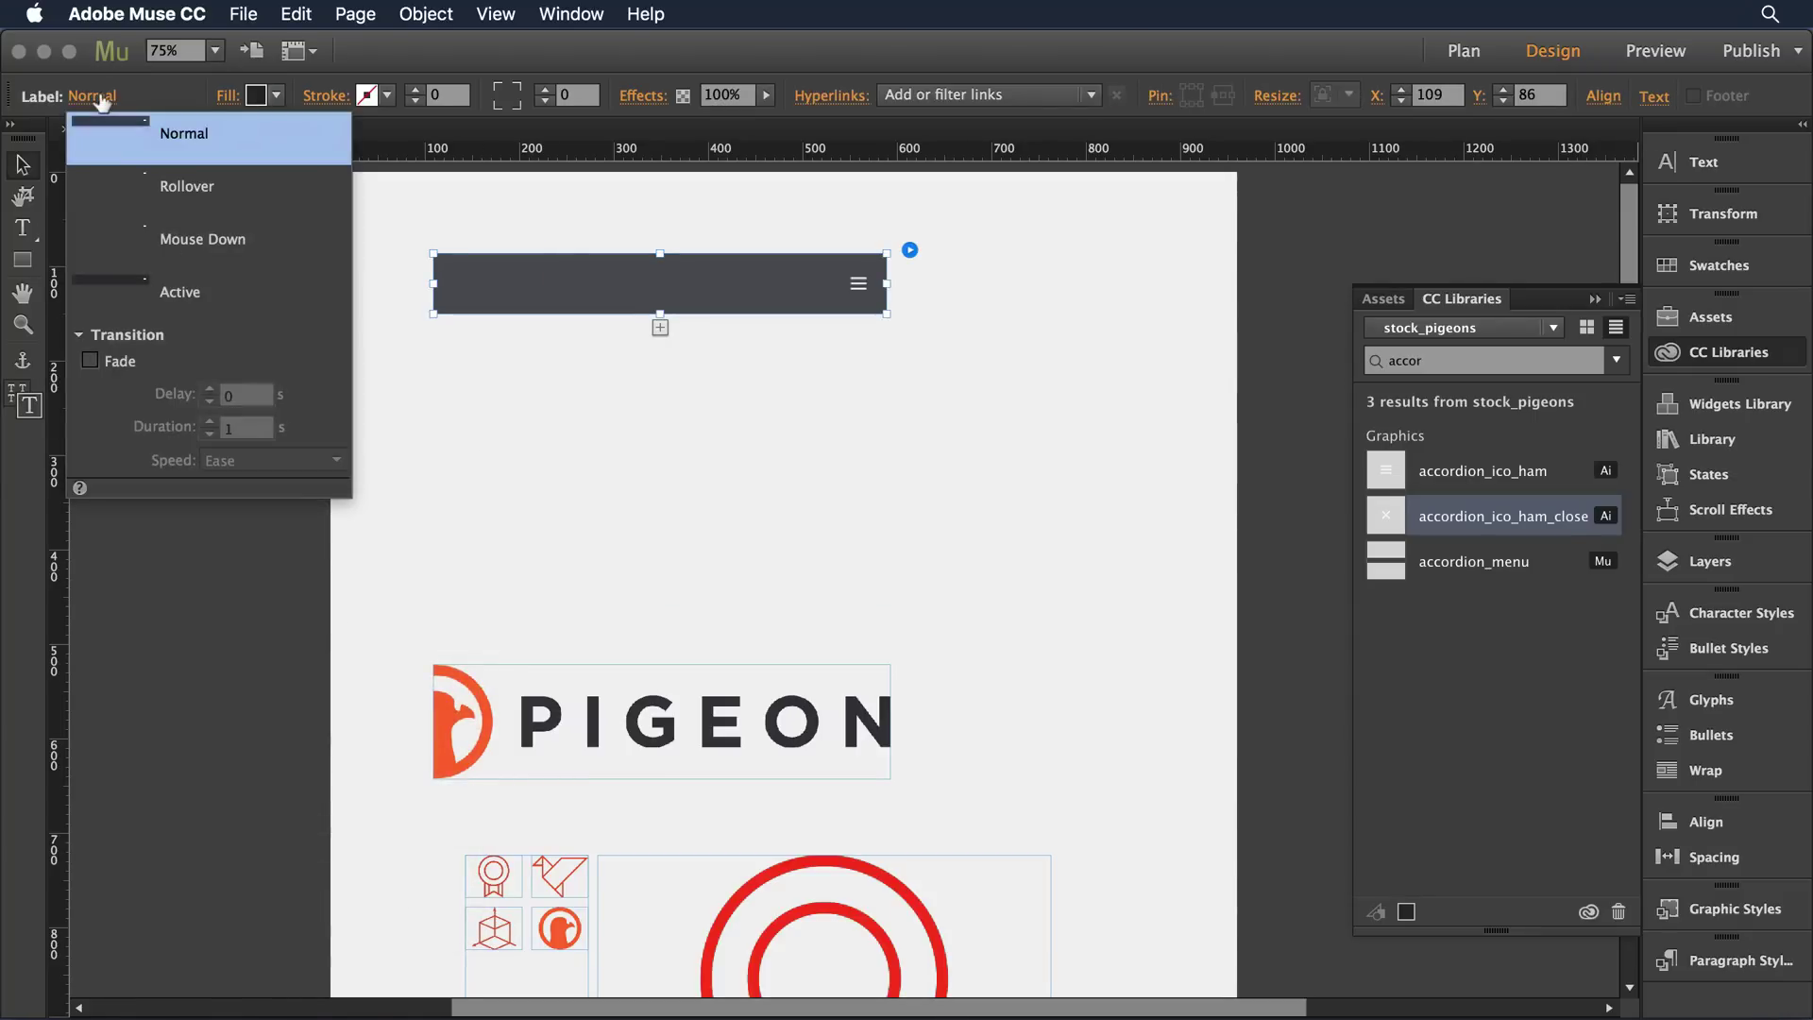
{"action": "left_click", "coordinate": [200, 298]}
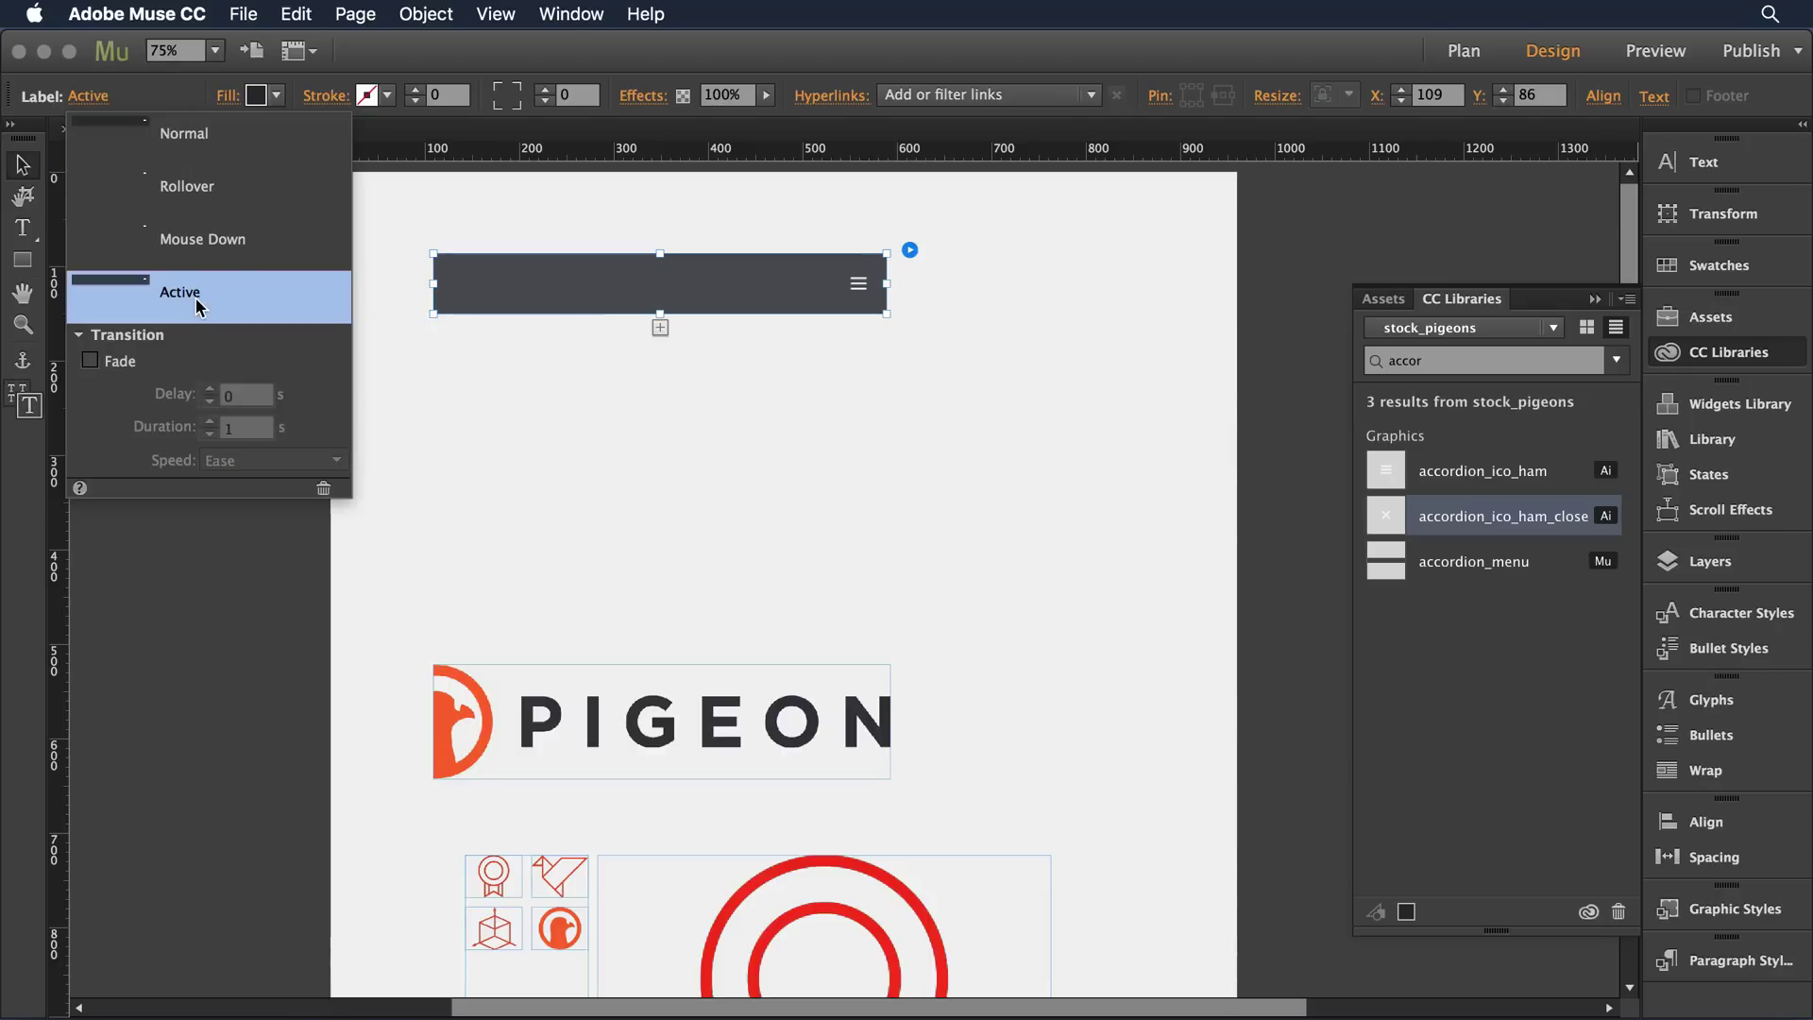
{"action": "left_click", "coordinate": [566, 296]}
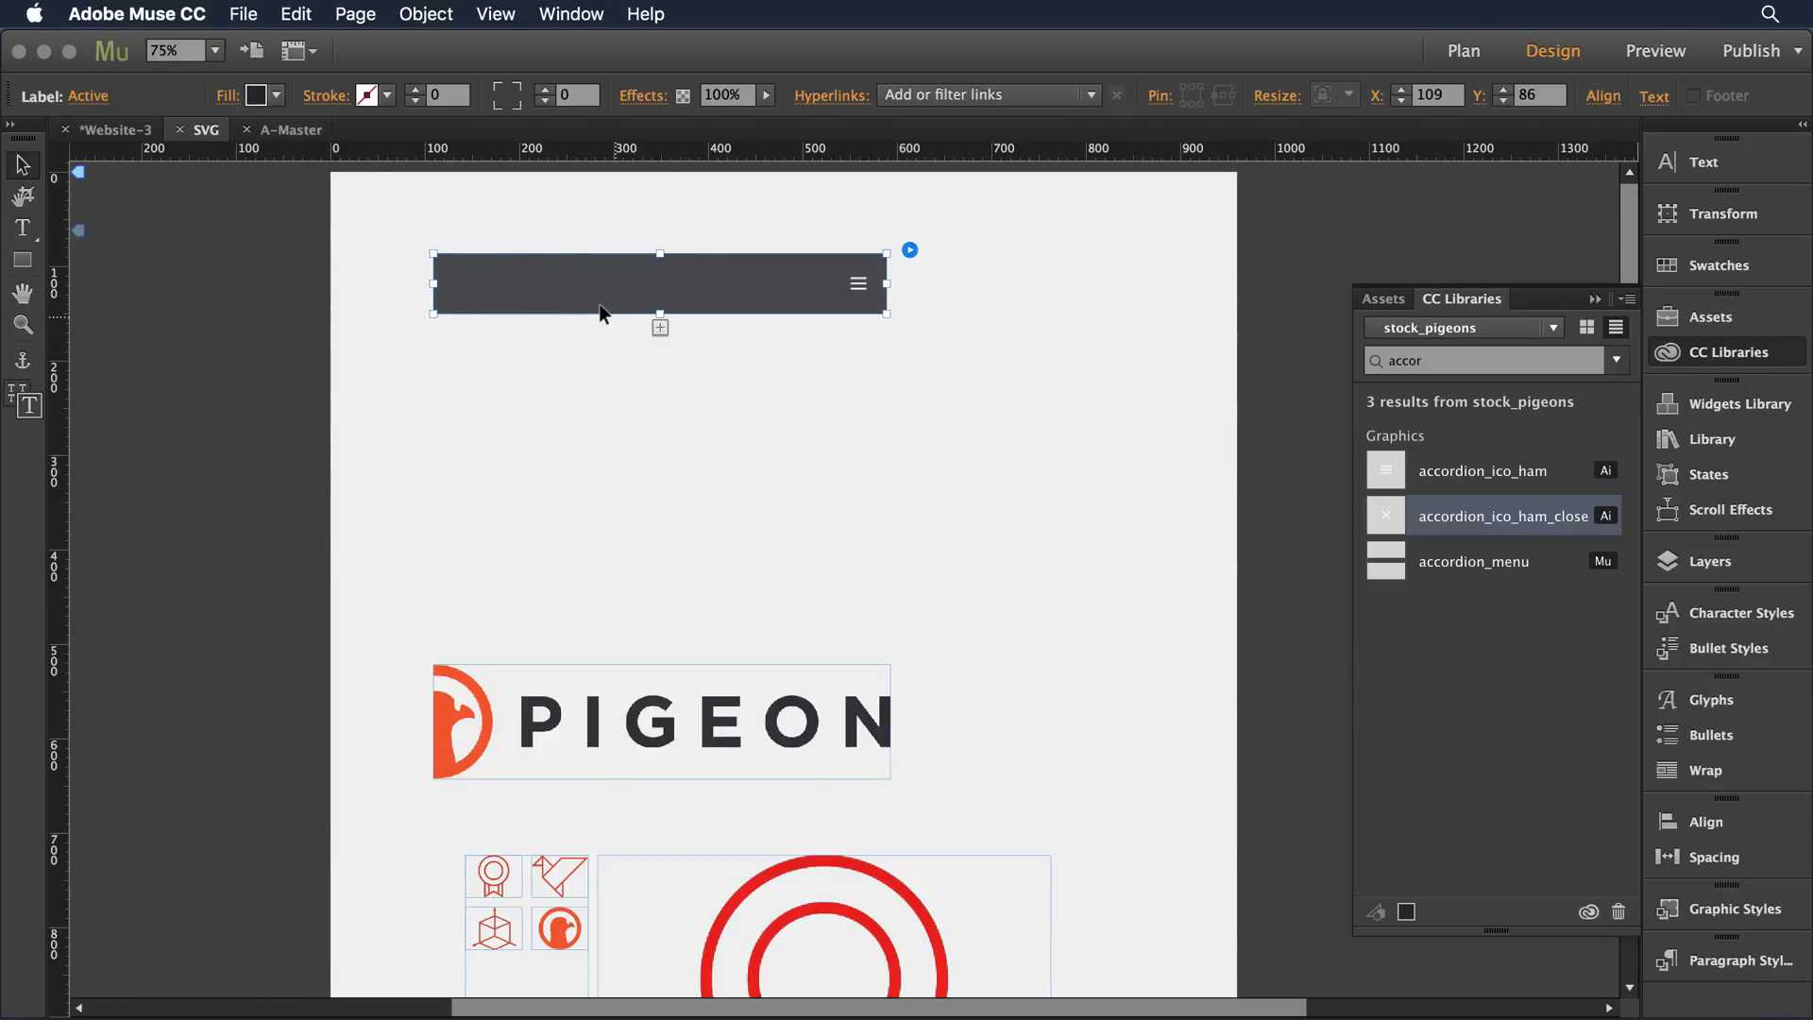
{"action": "right_click", "coordinate": [560, 266]}
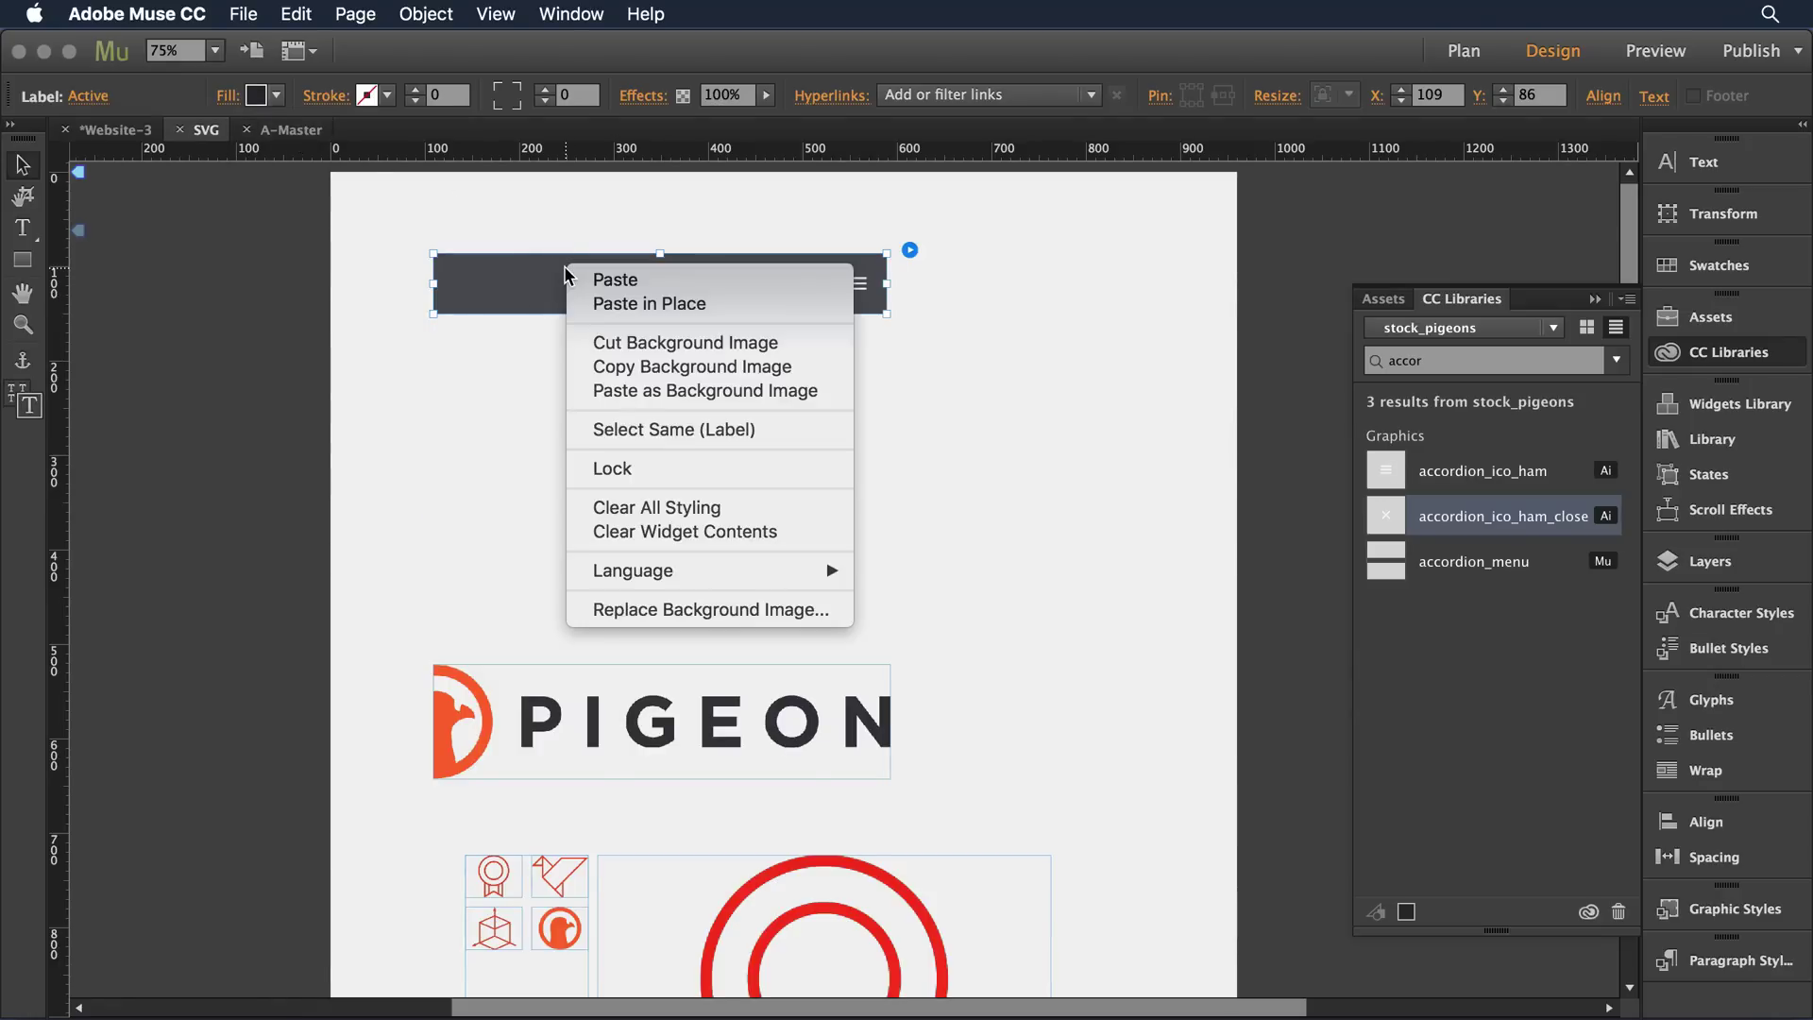
{"action": "left_click", "coordinate": [666, 389]}
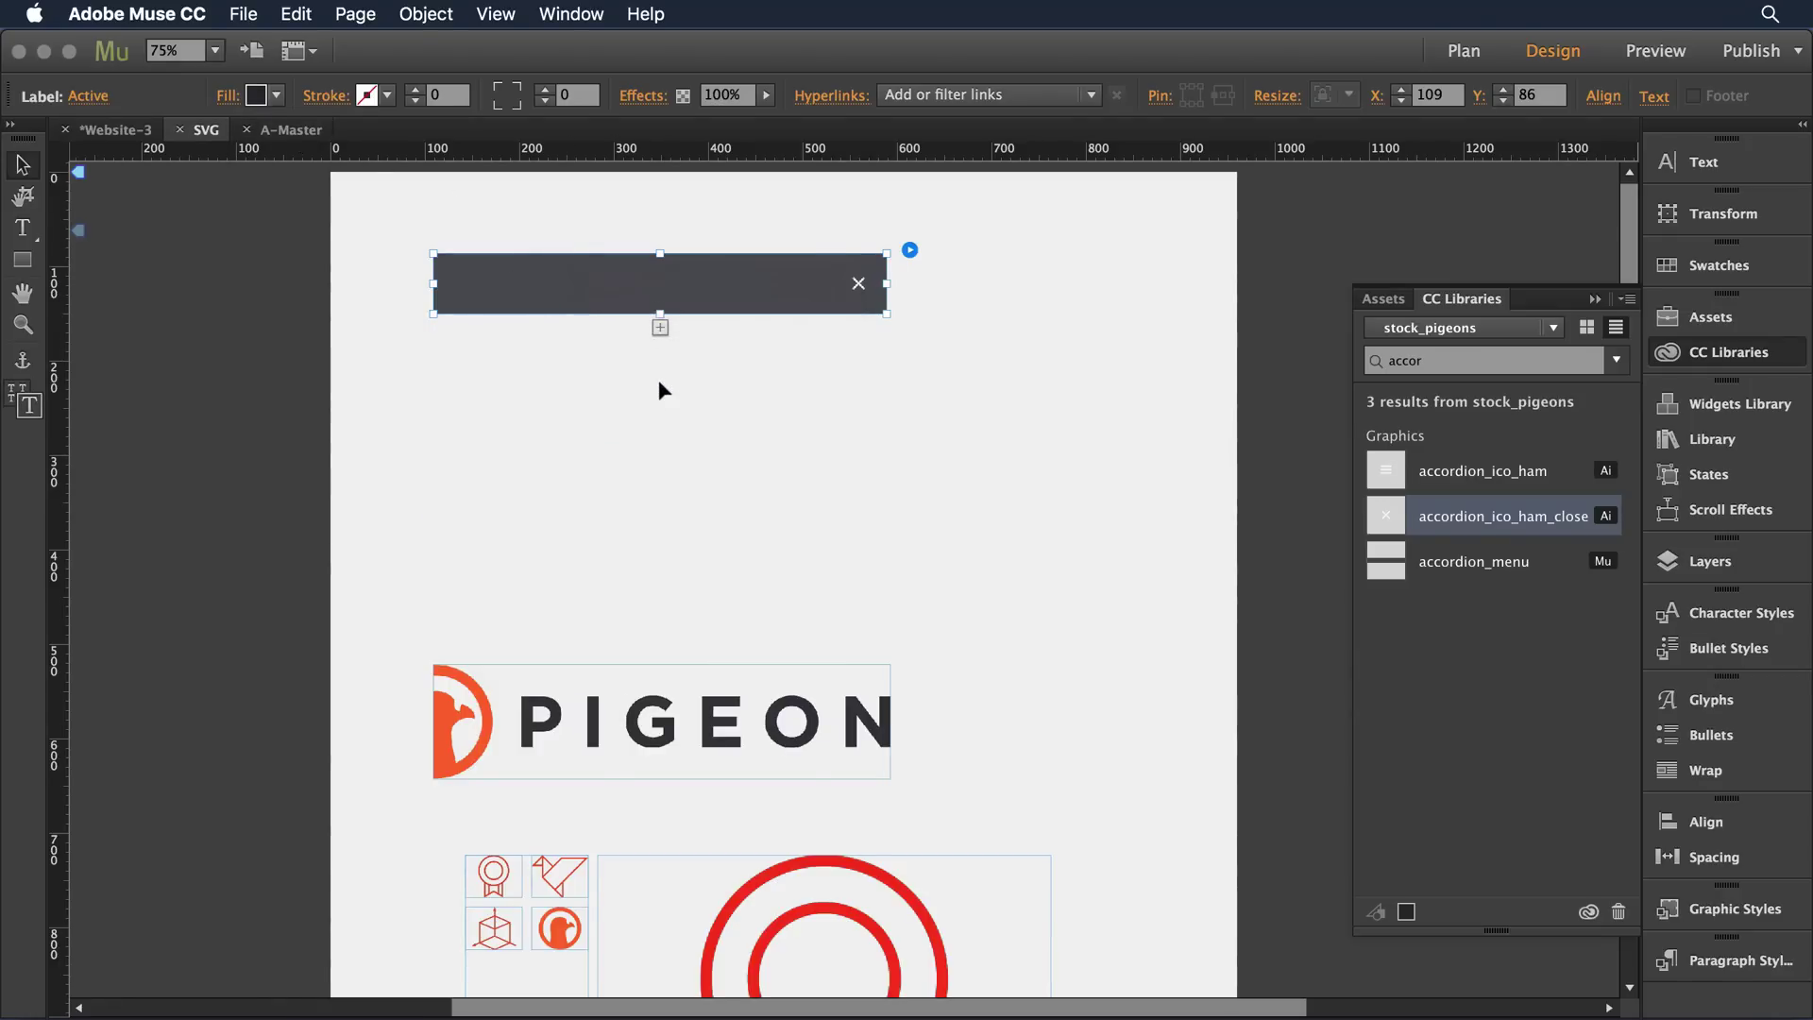
- Toggle the accordion label to confirm the hamburger and close X icons swap, leaving it expanded
{"action": "left_click", "coordinate": [752, 267]}
{"action": "left_click", "coordinate": [752, 266]}
{"action": "left_click", "coordinate": [752, 268]}
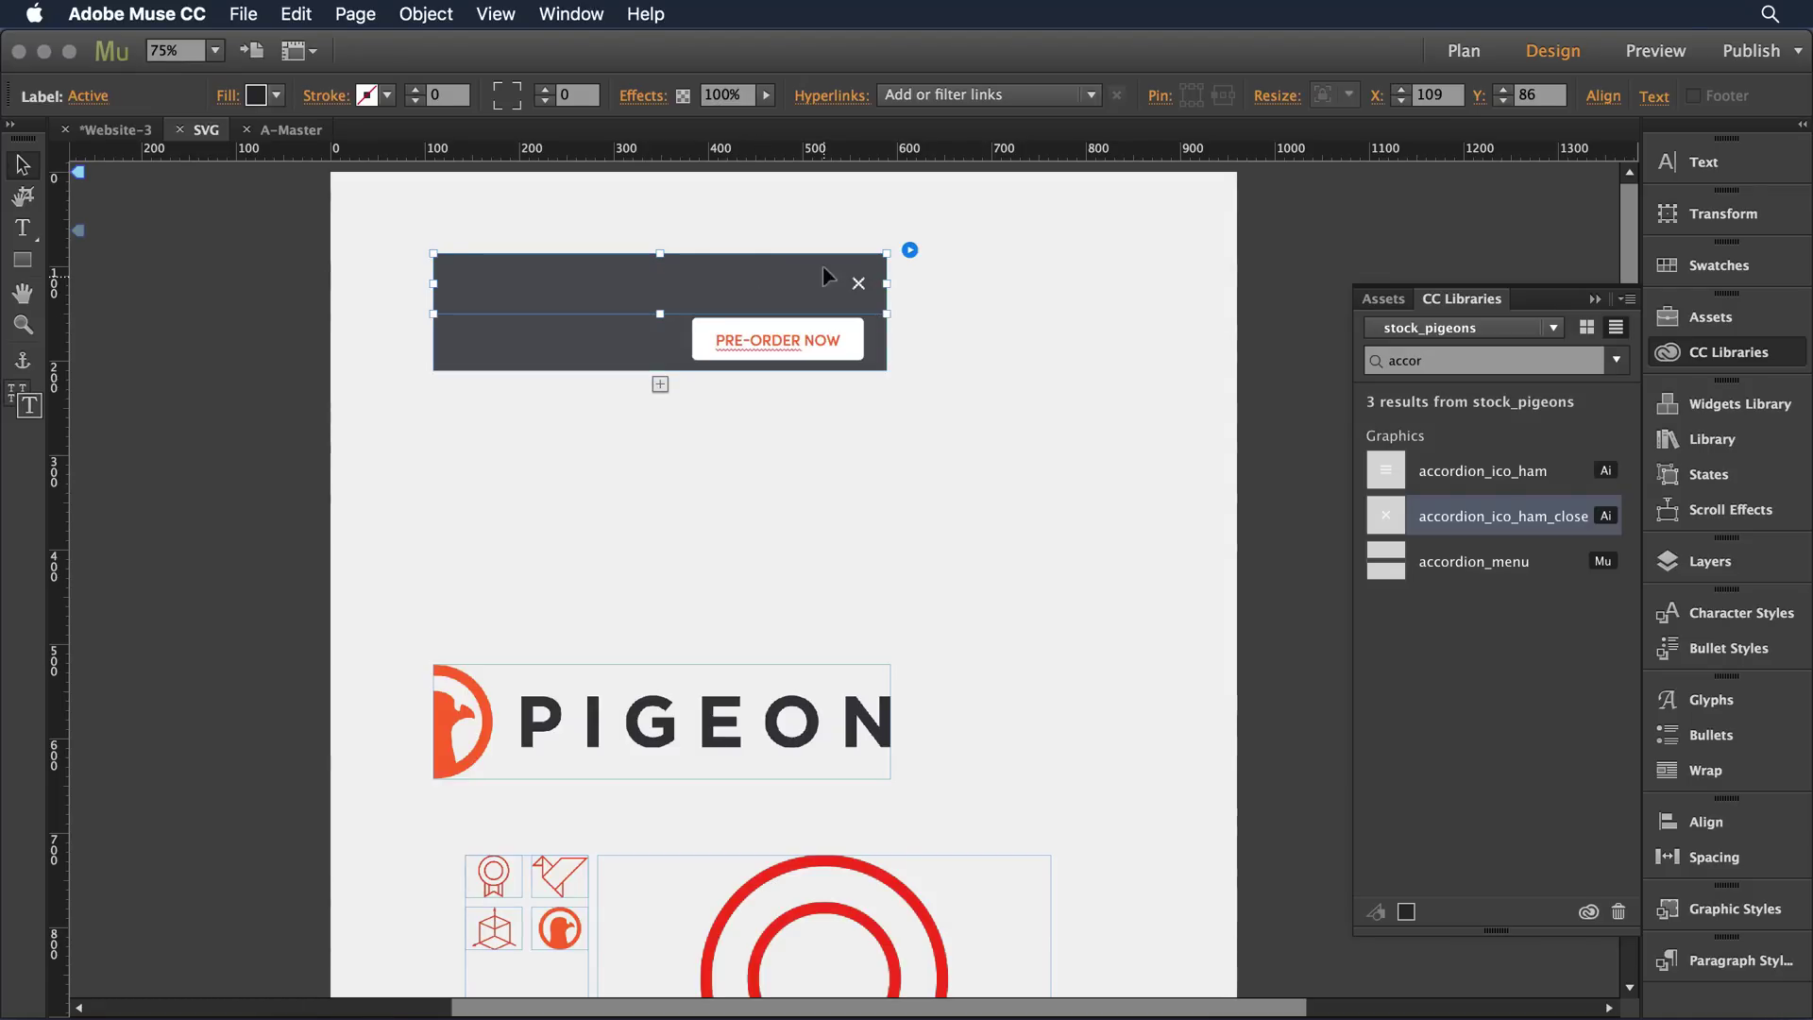
{"action": "left_click", "coordinate": [854, 274]}
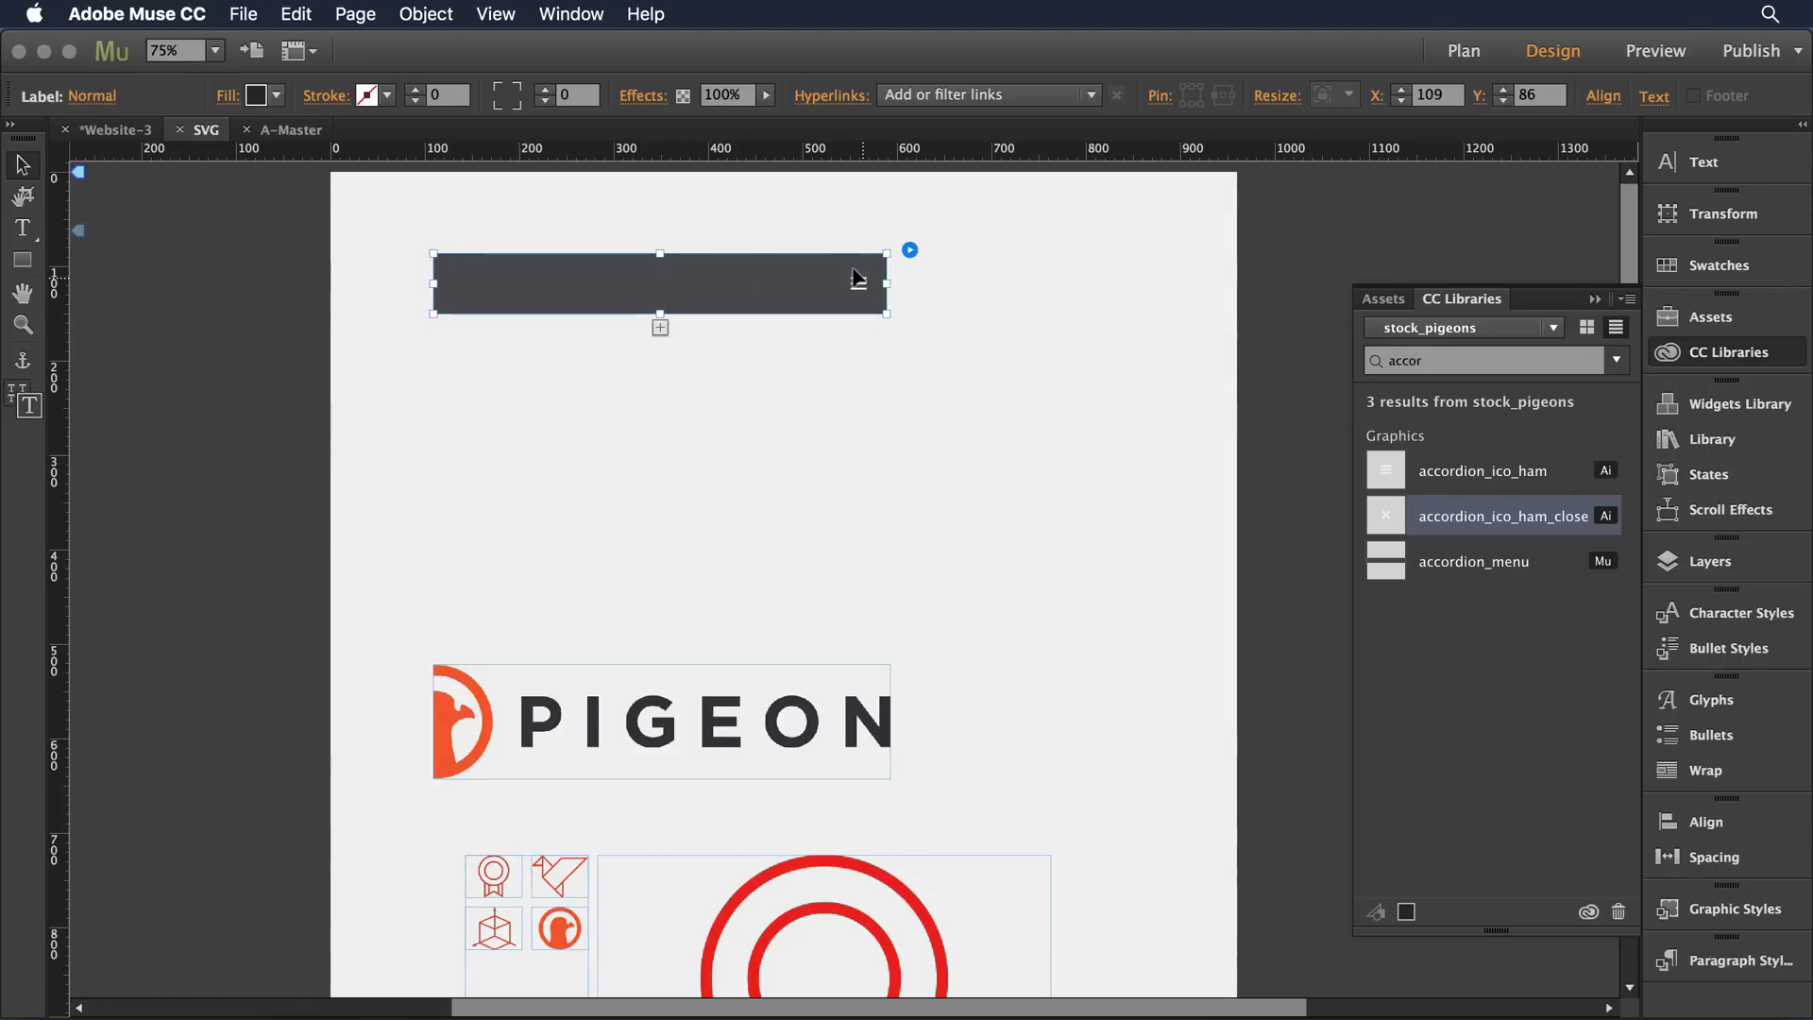
{"action": "left_click", "coordinate": [857, 276]}
{"action": "left_click", "coordinate": [979, 304]}
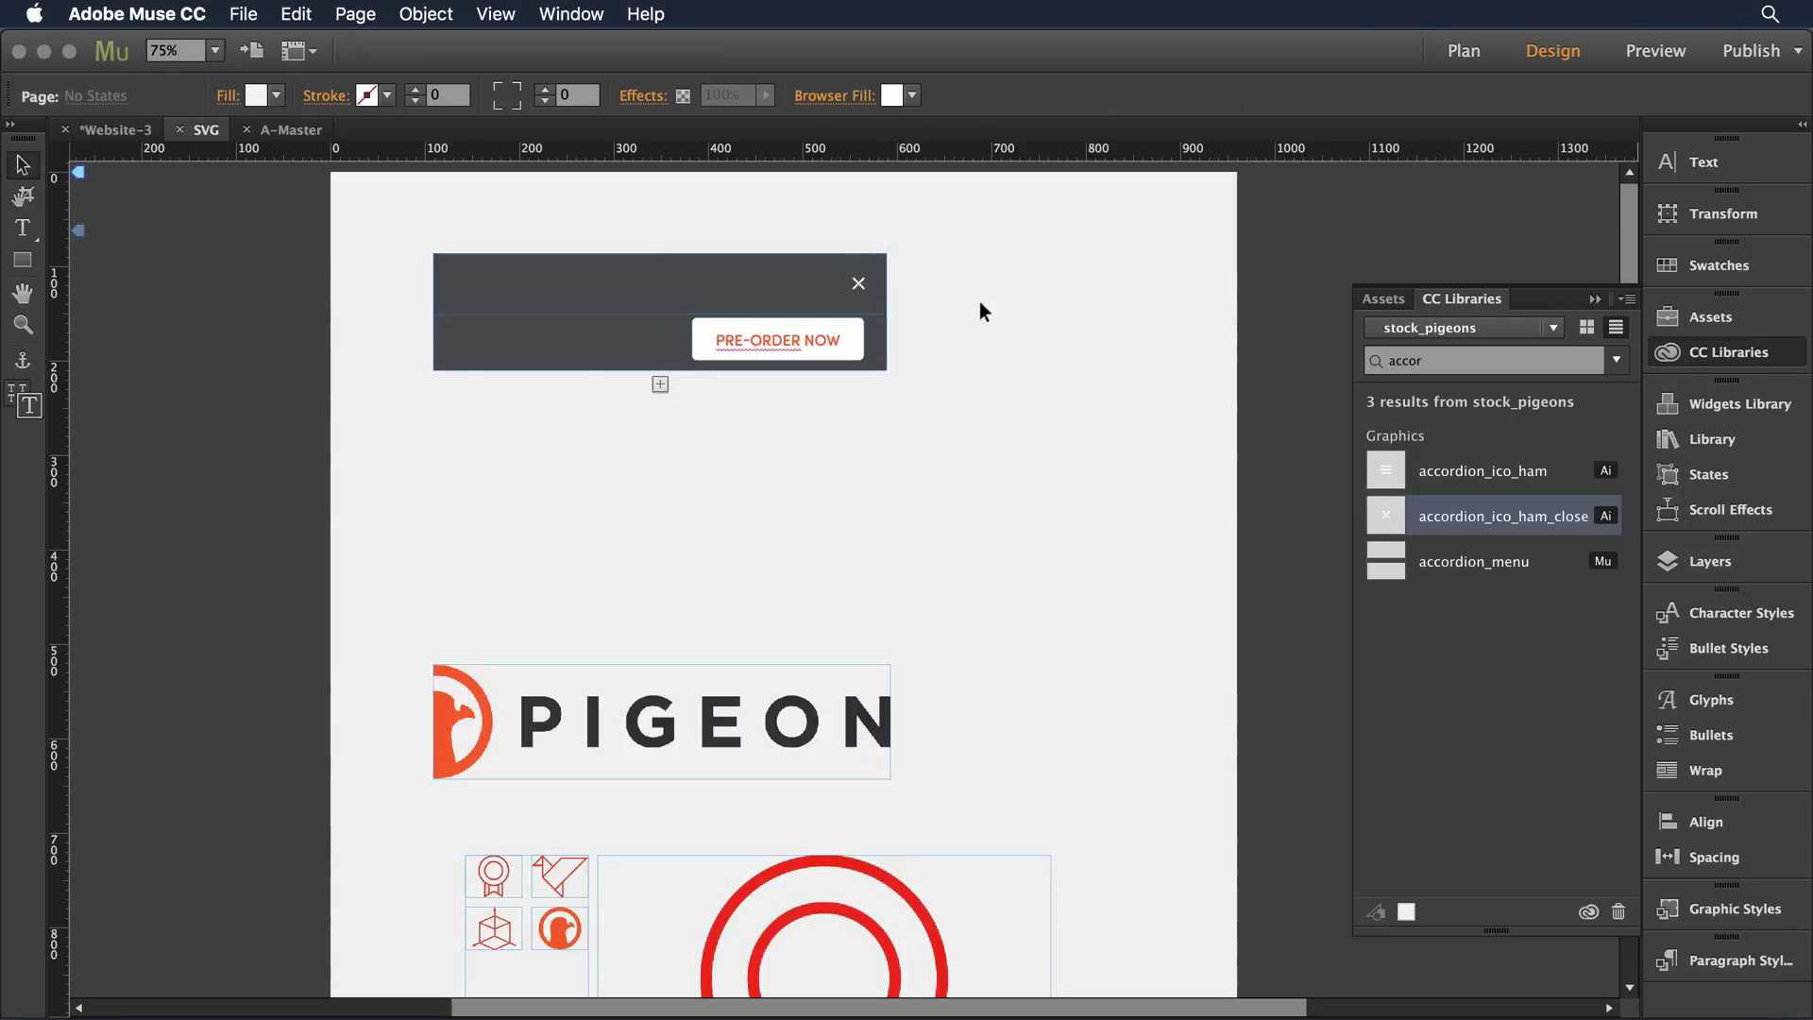